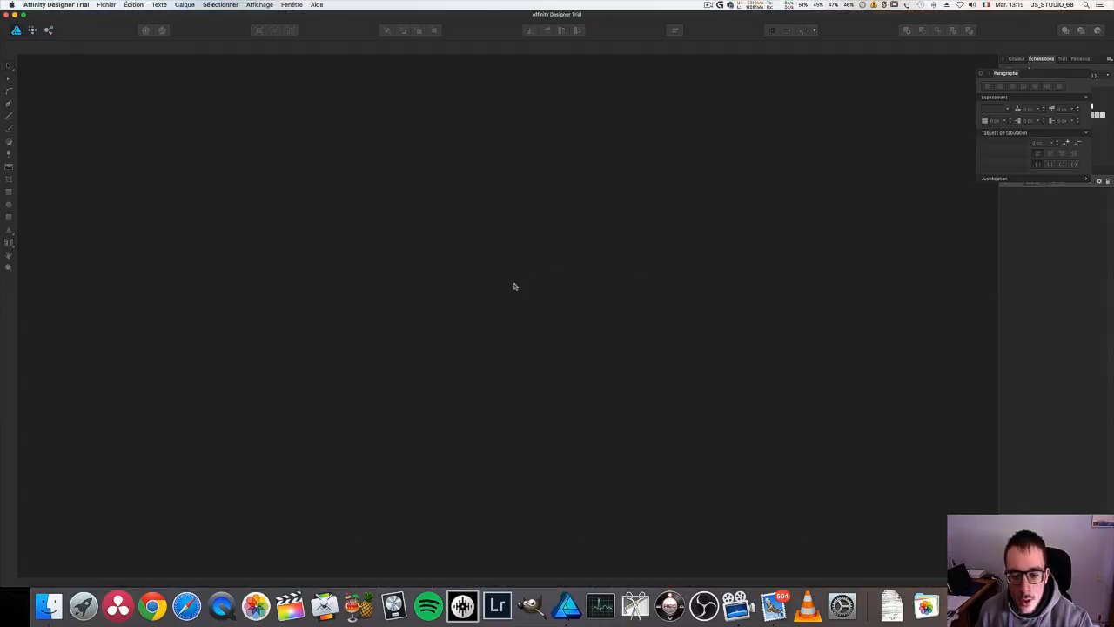
# Close the floating Paragraphe panel and start a new document.
pyautogui.click(981, 74)
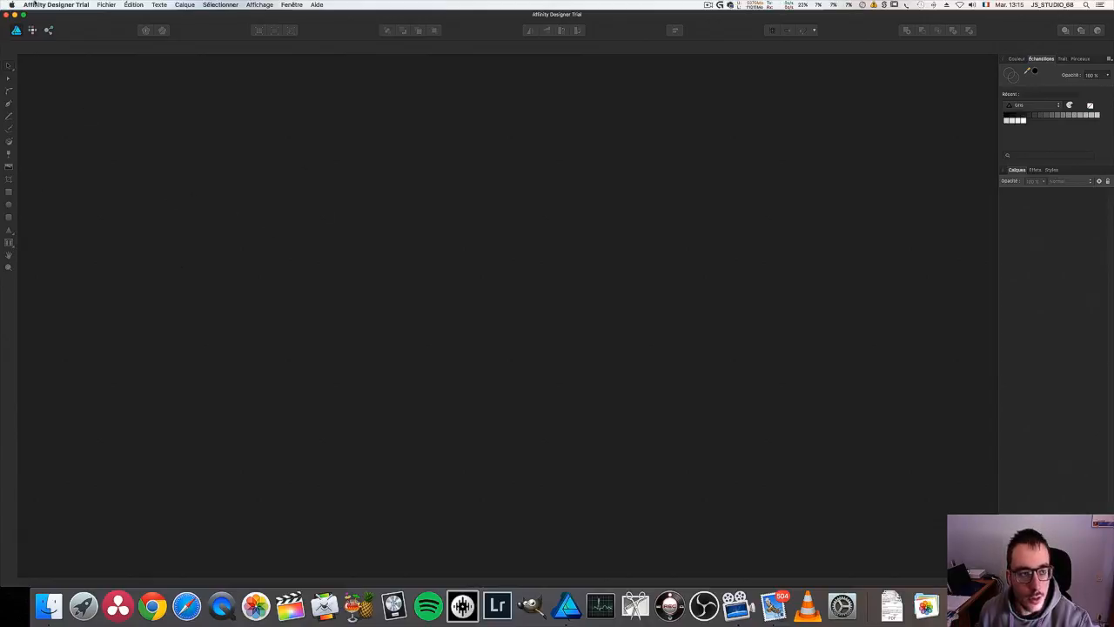
pyautogui.click(117, 4)
pyautogui.click(162, 13)
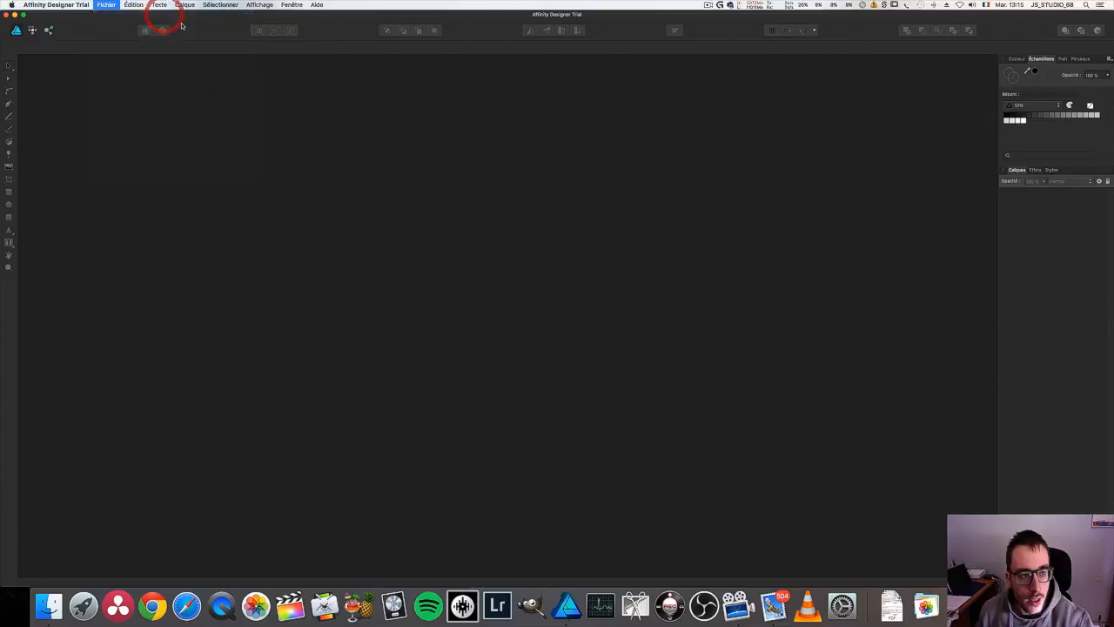
# Try the Impression (bon à tirer) and Imprimer document types, setting the document units to pixels for the latter.
pyautogui.click(587, 113)
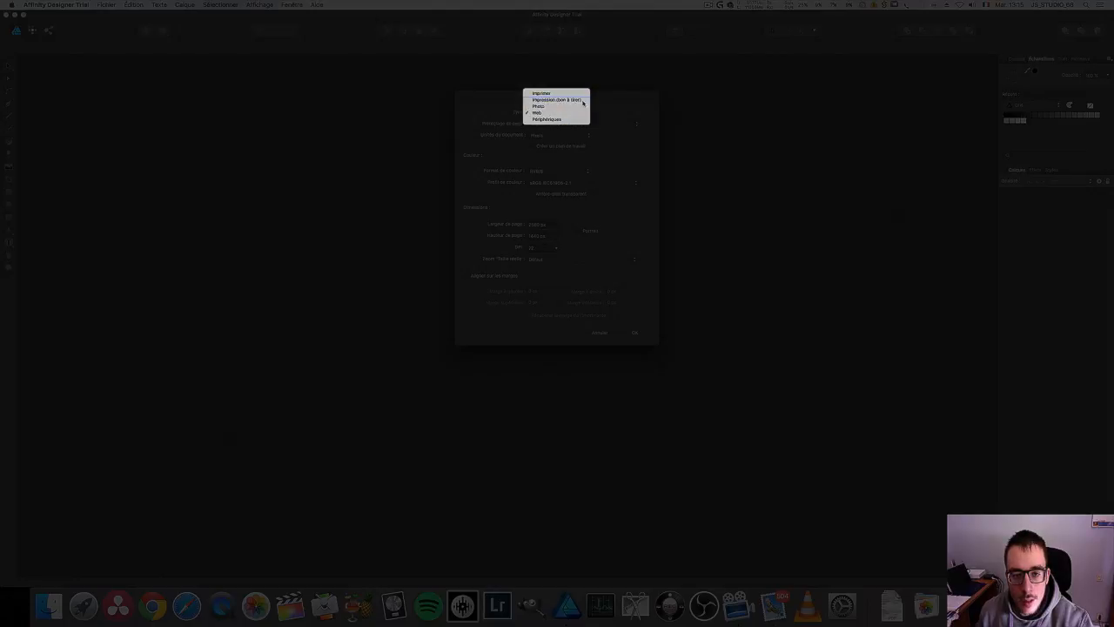
pyautogui.click(557, 98)
pyautogui.click(590, 114)
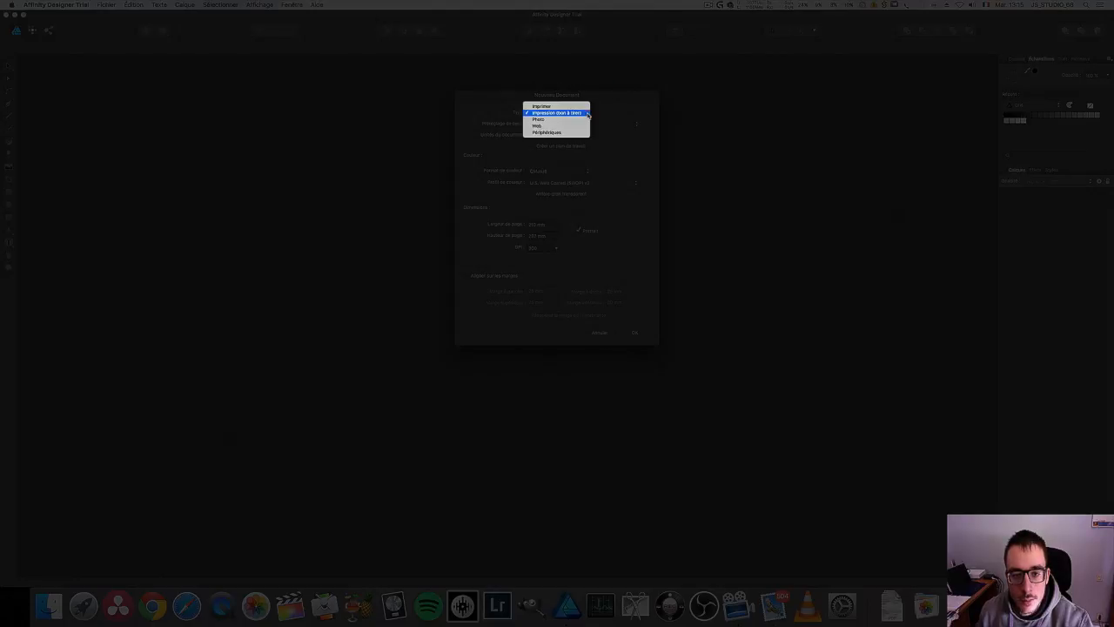
pyautogui.click(580, 102)
pyautogui.click(566, 134)
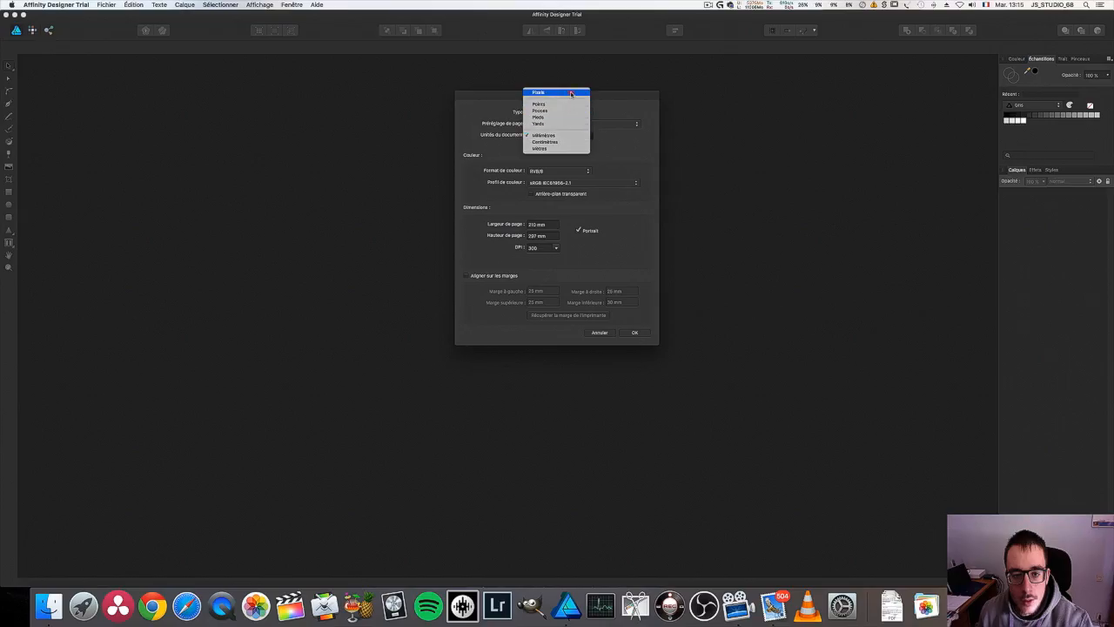
pyautogui.click(571, 93)
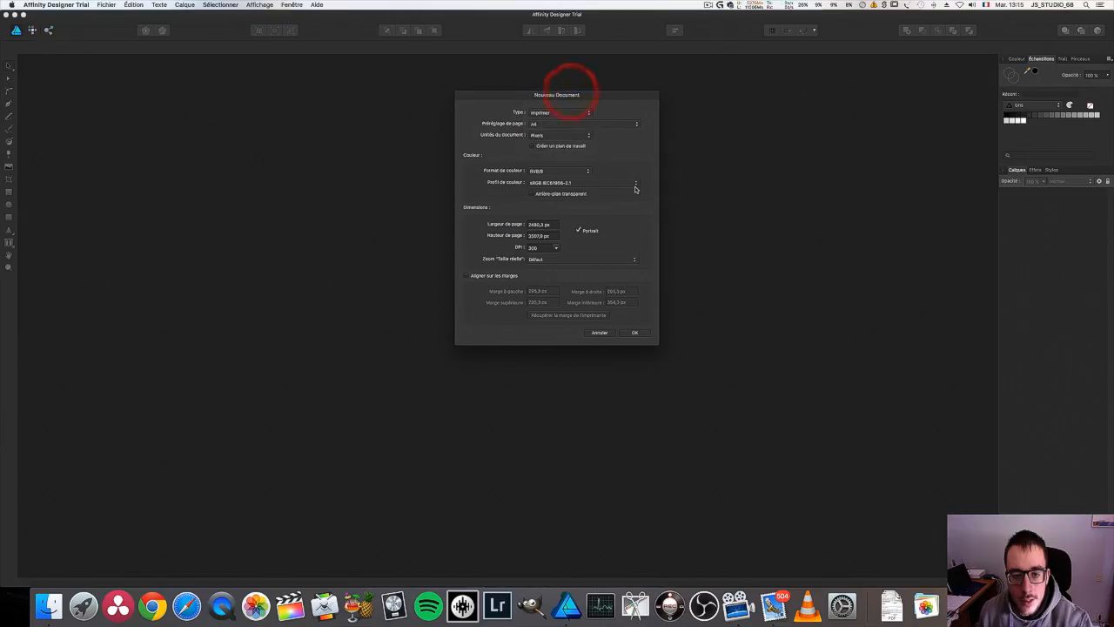
pyautogui.click(555, 248)
pyautogui.click(587, 252)
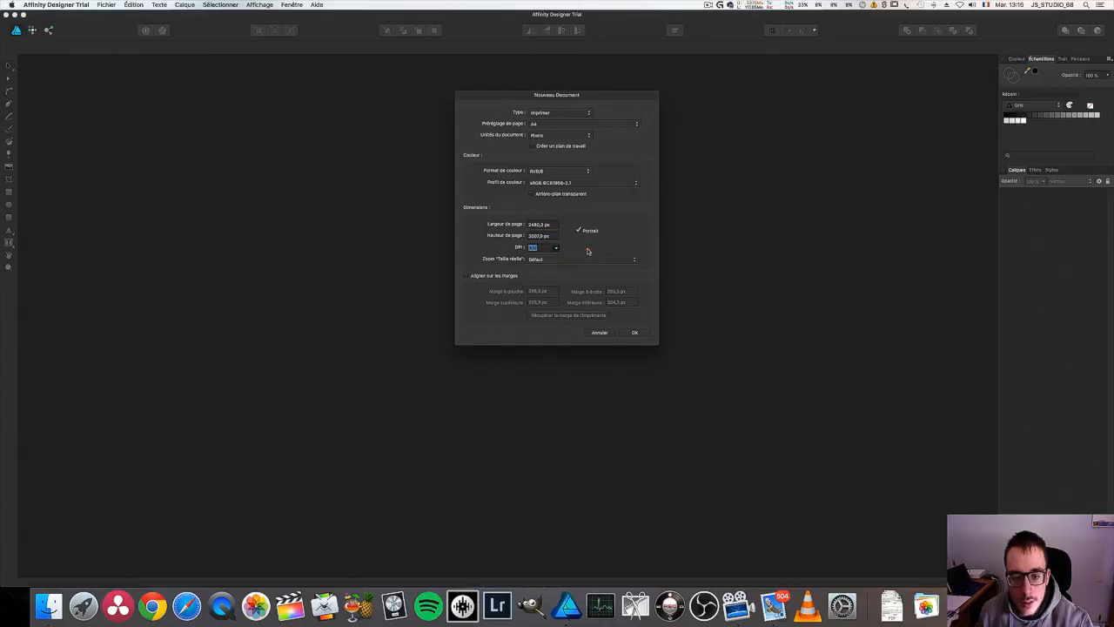
# Create a Web document with the WQHD (2560 x 1440, 16:9) page preset.
pyautogui.click(567, 112)
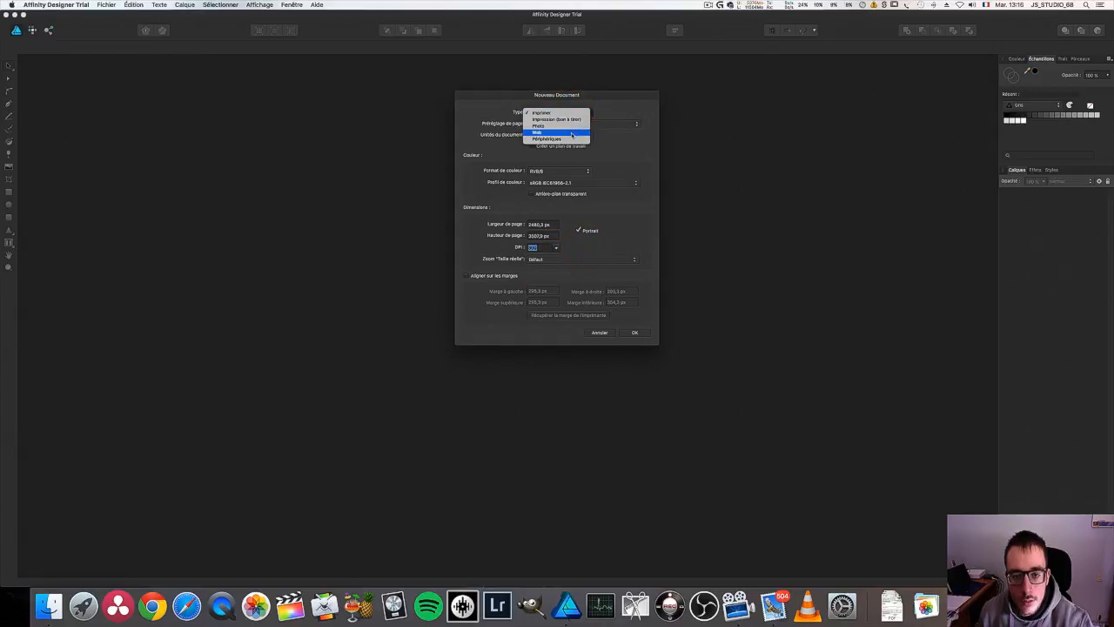
pyautogui.click(571, 135)
pyautogui.click(577, 125)
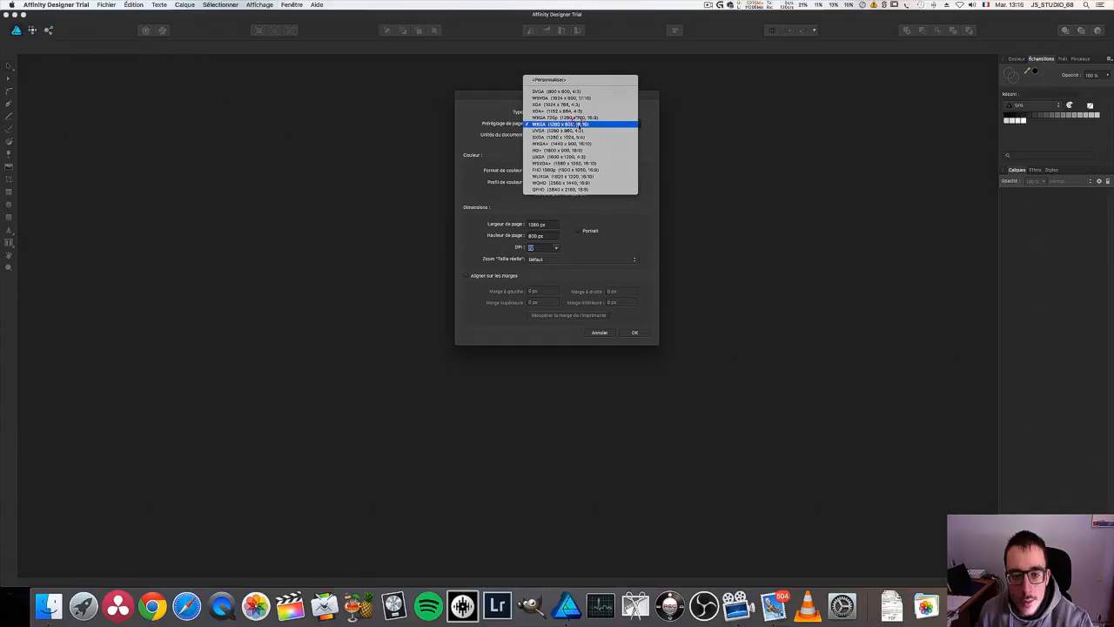
pyautogui.click(589, 184)
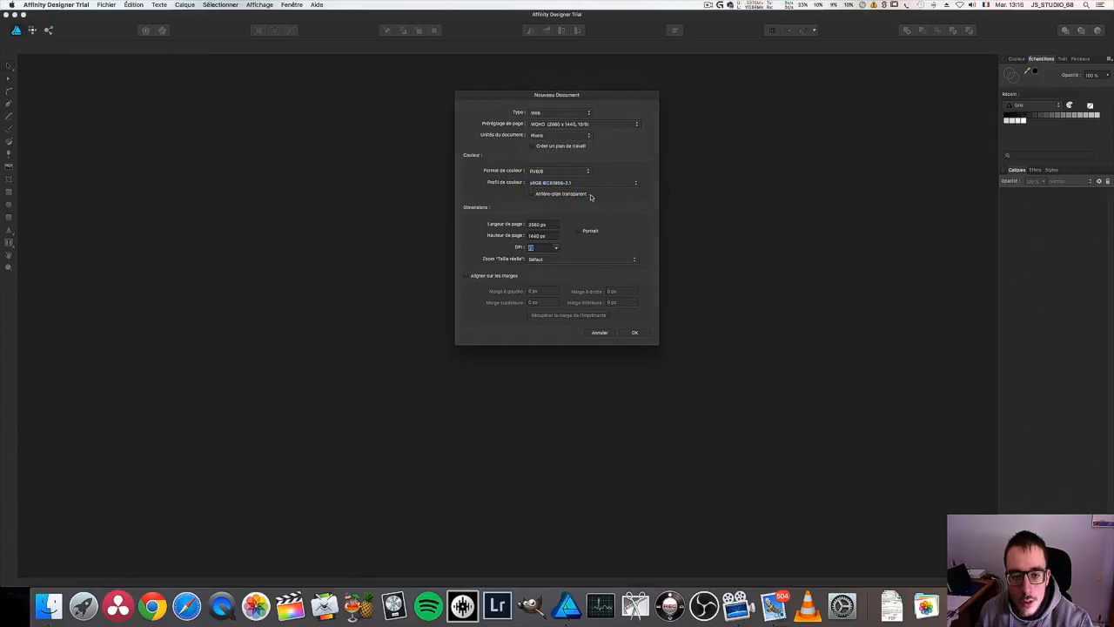
pyautogui.click(556, 247)
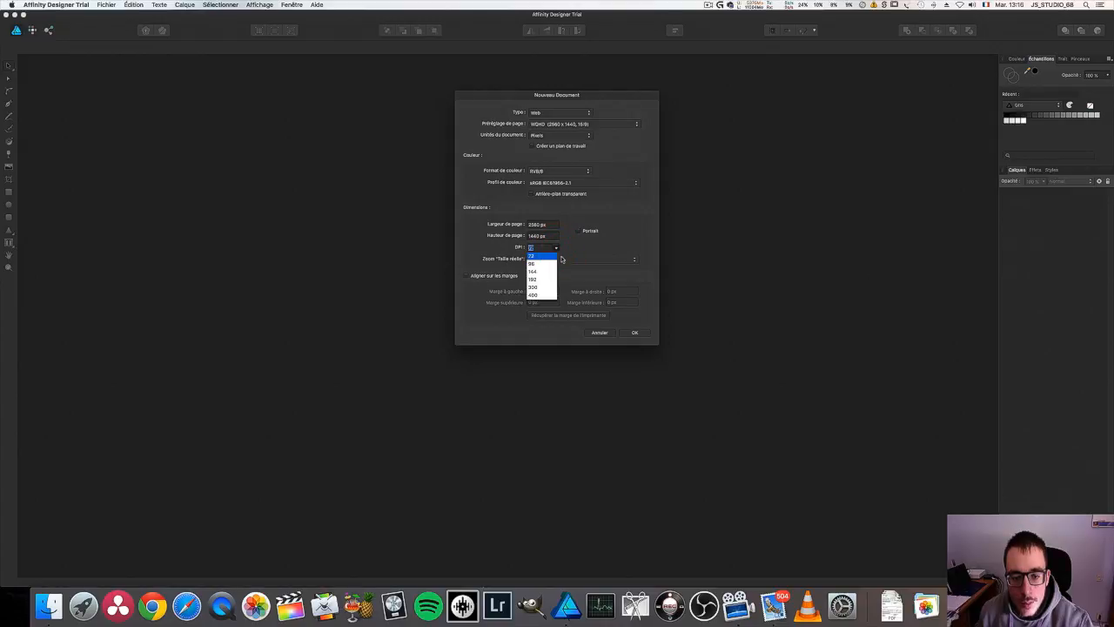
pyautogui.click(577, 235)
pyautogui.click(627, 333)
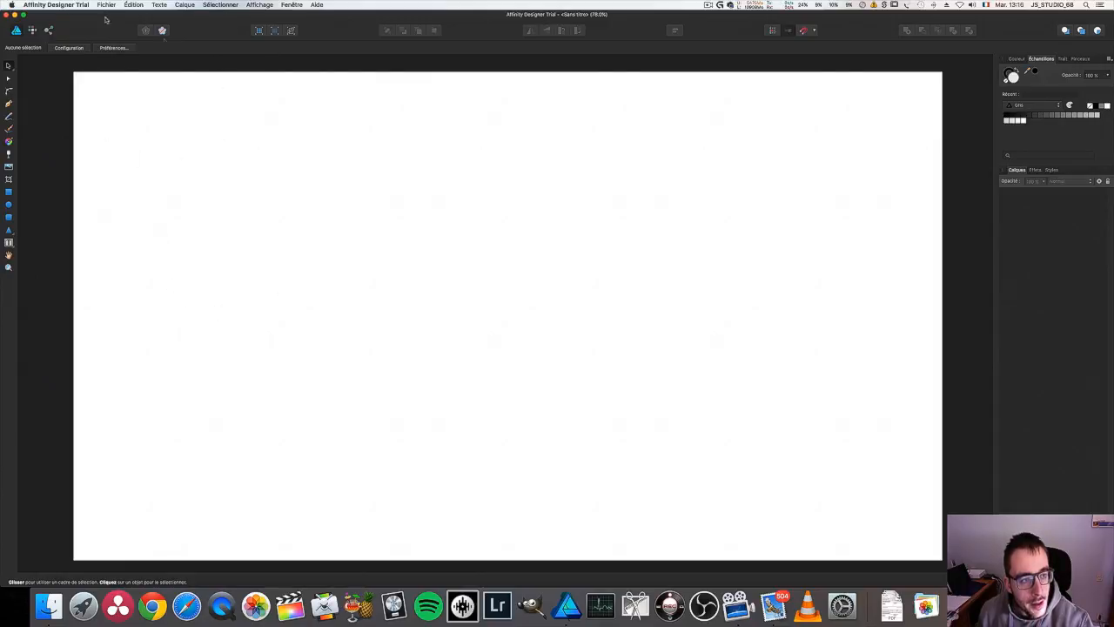
# Examine the general preferences and the available interface languages.
pyautogui.click(113, 48)
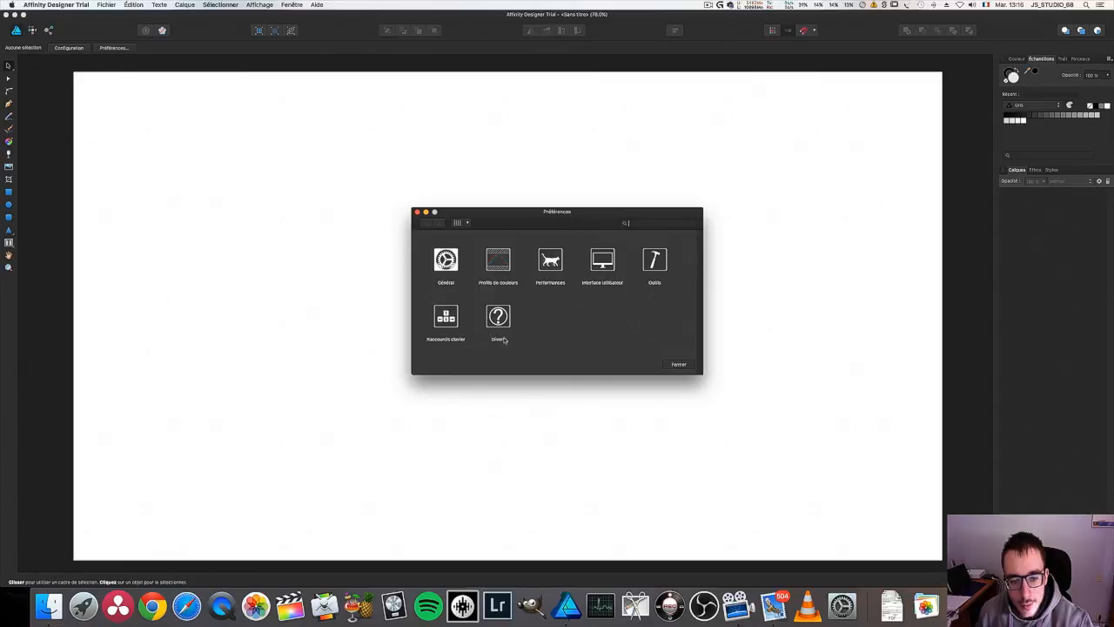
pyautogui.click(448, 261)
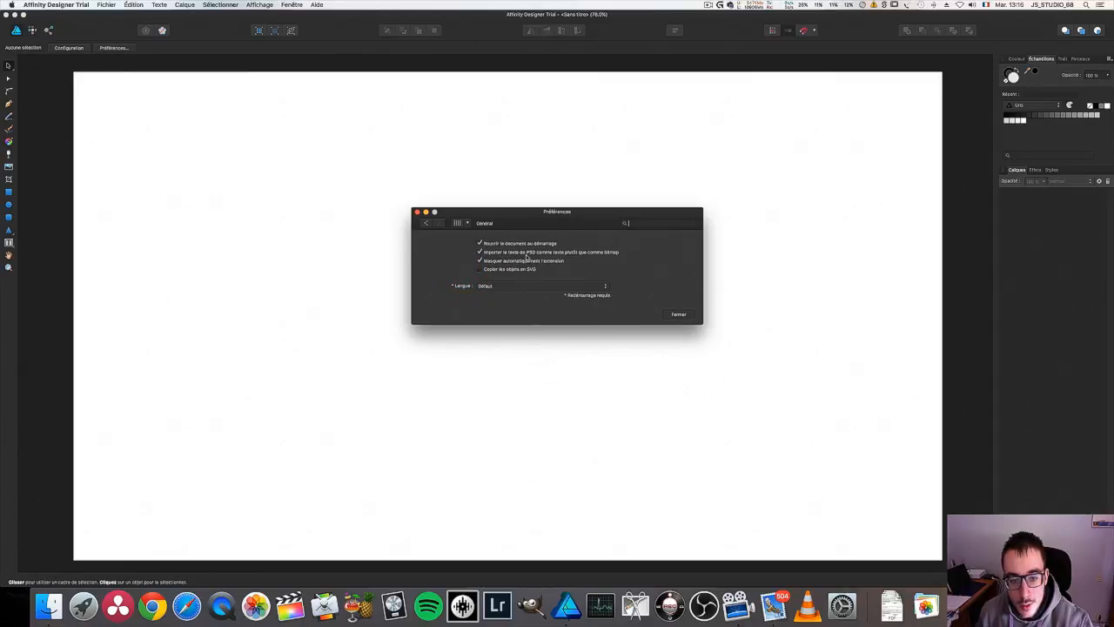
pyautogui.click(579, 293)
pyautogui.click(645, 282)
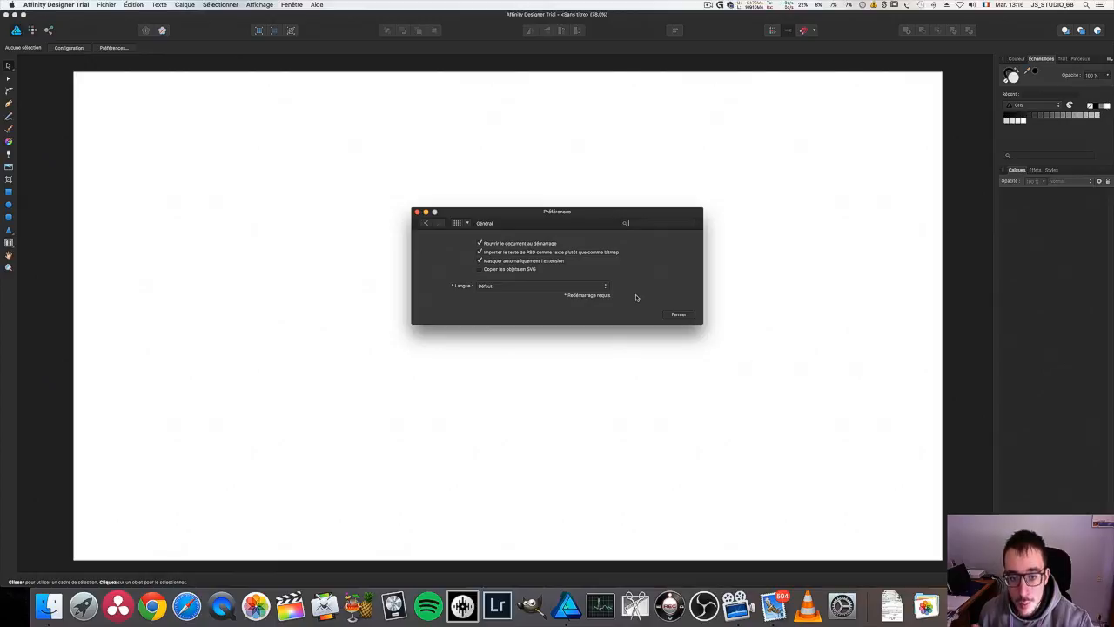
# Examine the colour profile preferences and the available RGB profiles, keeping sRGB IEC61966-2.1.
pyautogui.click(426, 223)
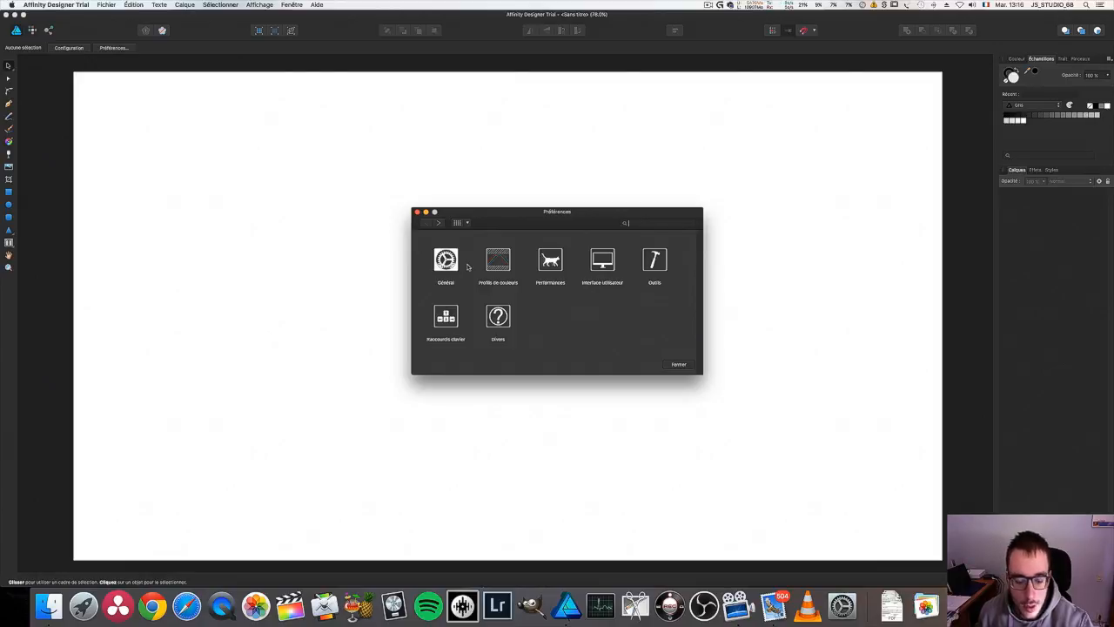
pyautogui.click(488, 260)
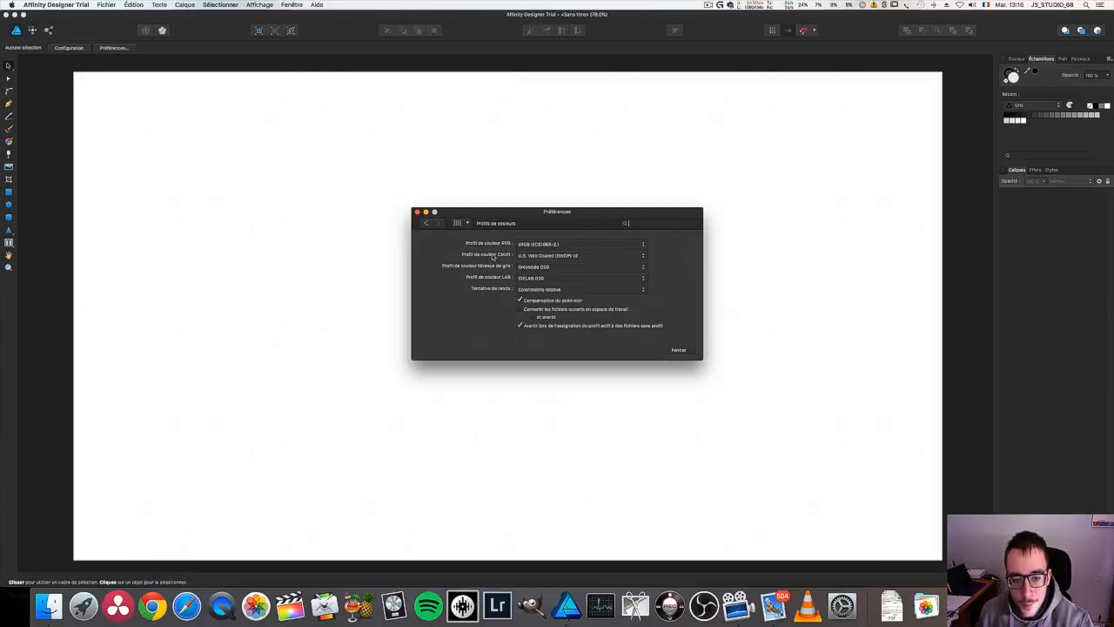
pyautogui.click(614, 246)
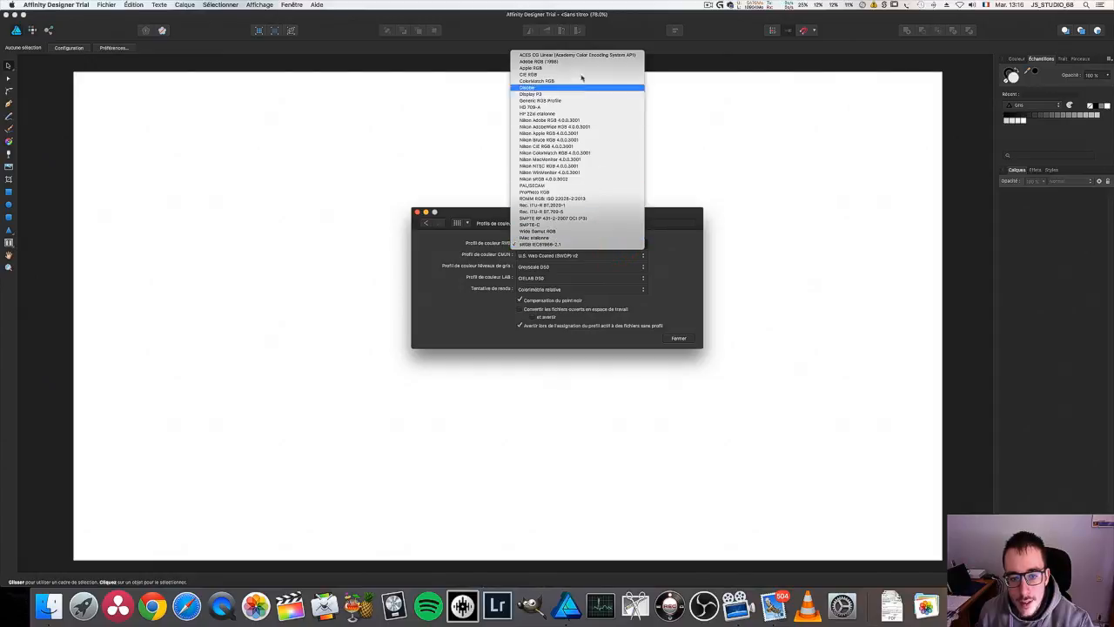
pyautogui.click(610, 244)
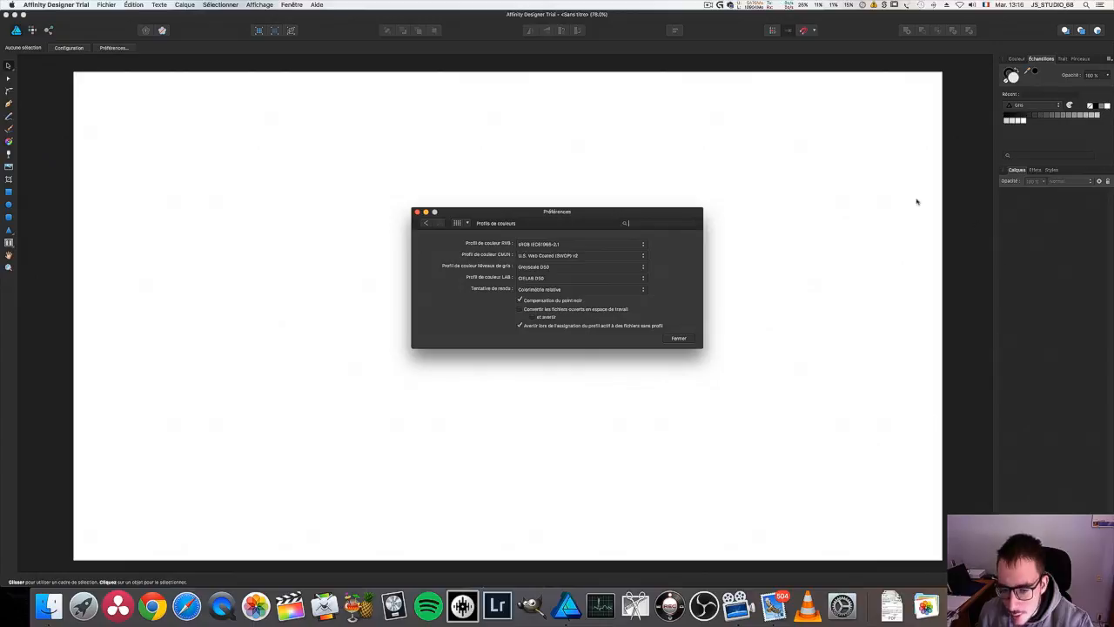
# Examine the performance preferences, including the RAM usage limit.
pyautogui.click(426, 223)
pyautogui.click(550, 261)
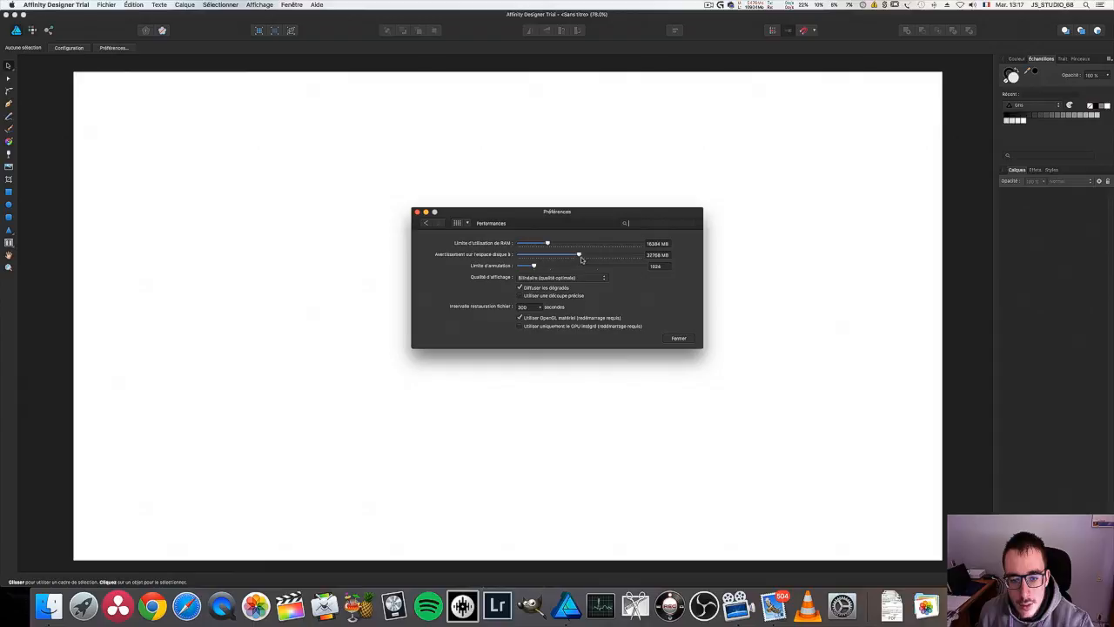
pyautogui.moveTo(549, 244)
pyautogui.mouseDown()
pyautogui.moveTo(525, 246)
pyautogui.moveTo(661, 255)
pyautogui.moveTo(549, 248)
pyautogui.mouseUp()
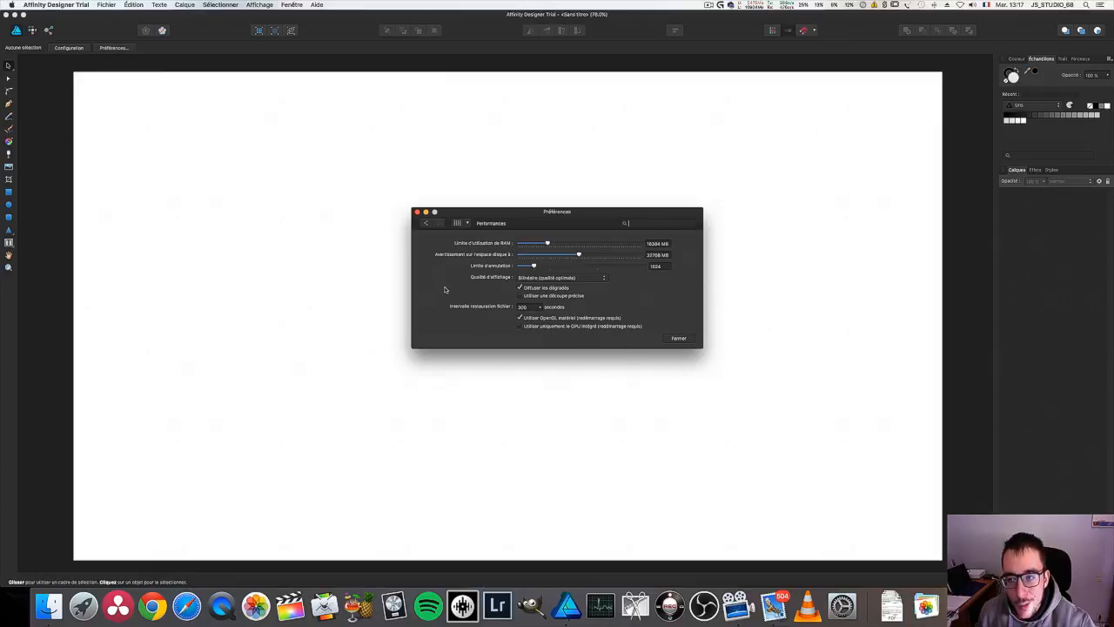
# Raise the background grey level slightly in the user interface preferences.
pyautogui.click(424, 223)
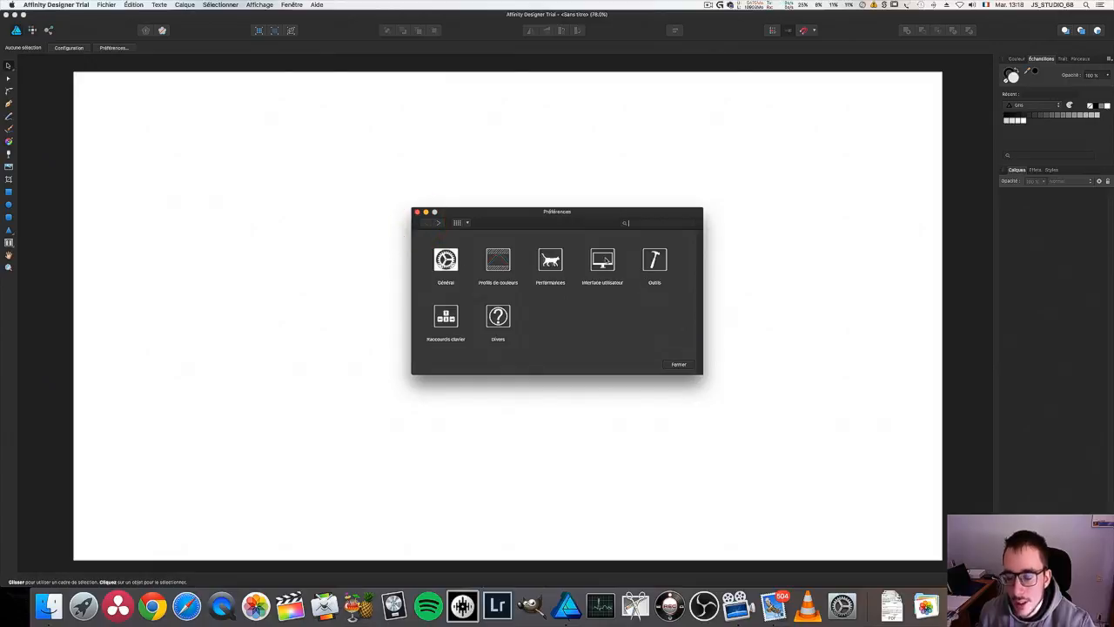
pyautogui.click(603, 260)
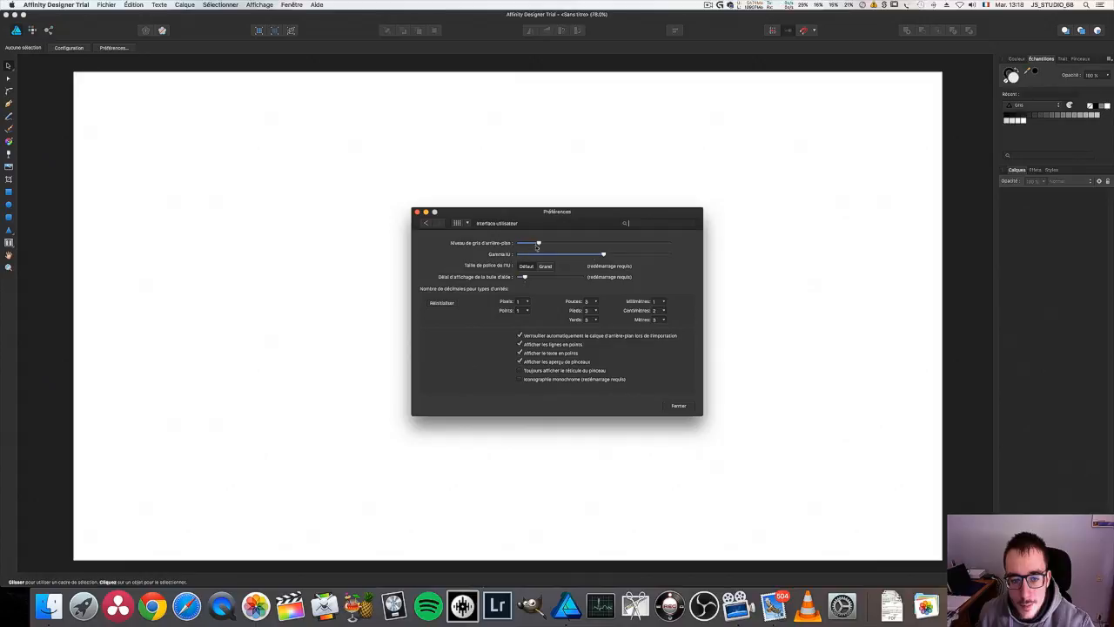
pyautogui.moveTo(538, 244)
pyautogui.mouseDown()
pyautogui.moveTo(652, 244)
pyautogui.moveTo(462, 235)
pyautogui.moveTo(670, 244)
pyautogui.moveTo(428, 250)
pyautogui.moveTo(542, 250)
pyautogui.mouseUp()
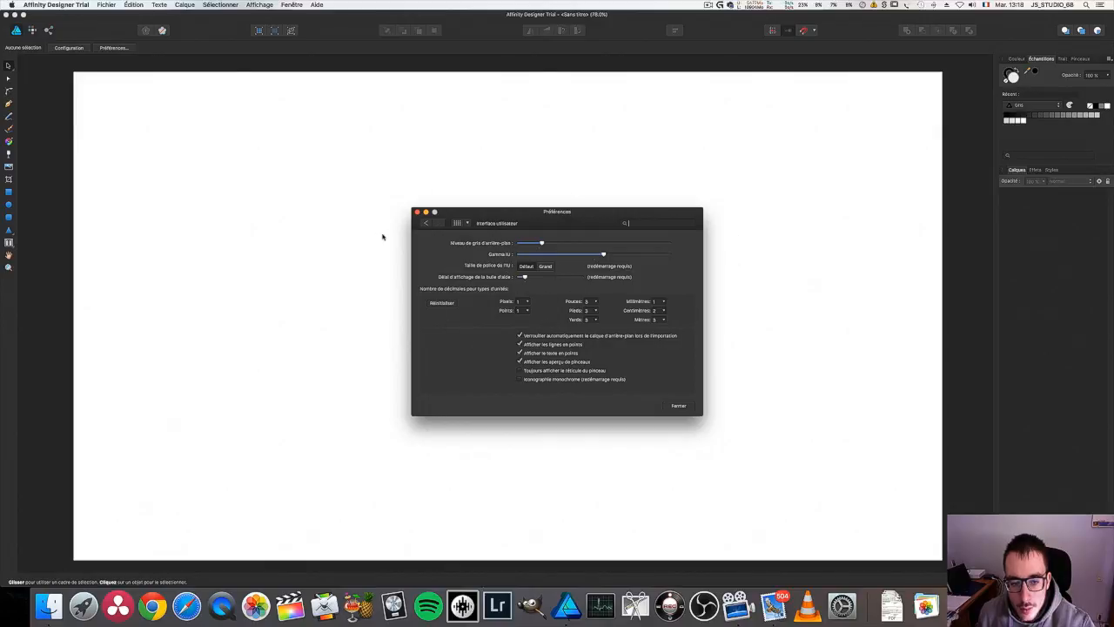
# Examine the tool preferences and the Export persona's keyboard shortcuts, and close the preferences.
pyautogui.click(426, 226)
pyautogui.click(656, 258)
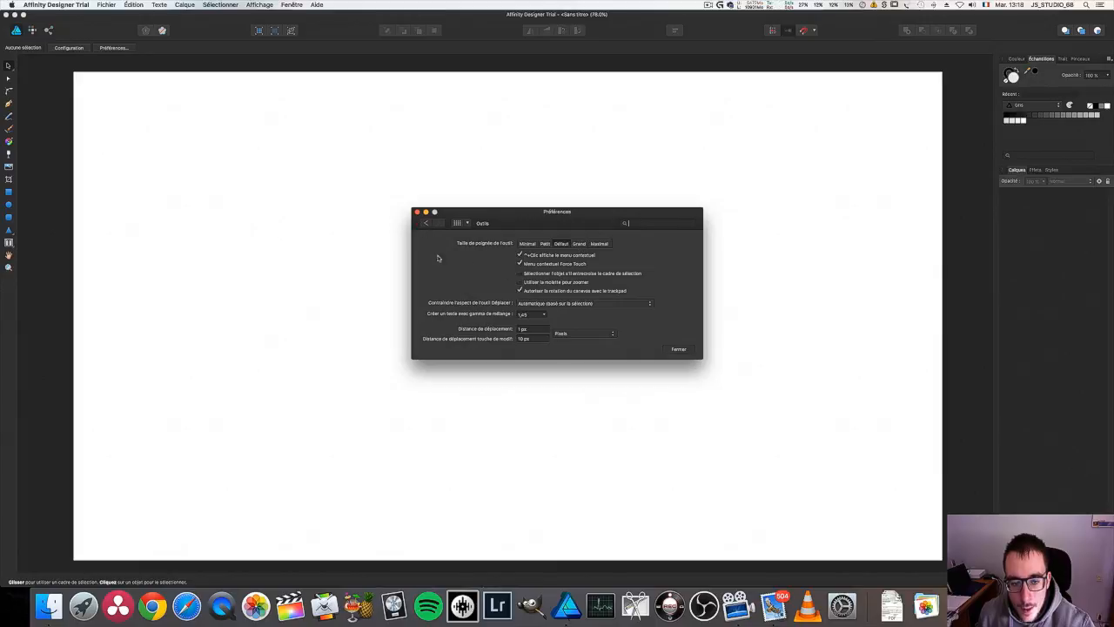
pyautogui.click(426, 223)
pyautogui.click(447, 317)
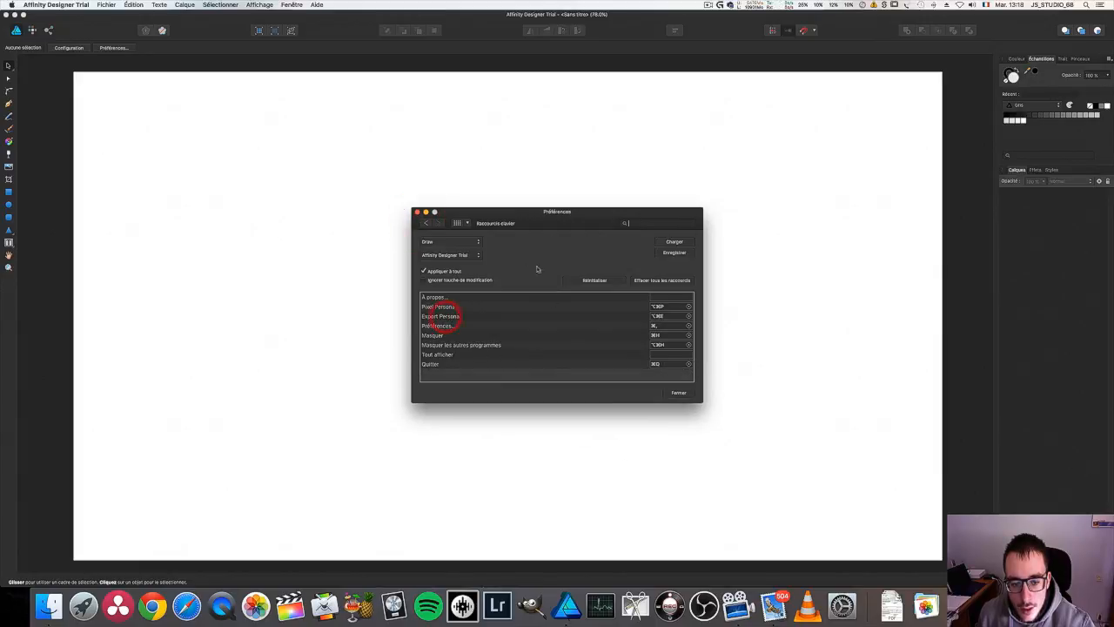
pyautogui.click(446, 242)
pyautogui.click(451, 254)
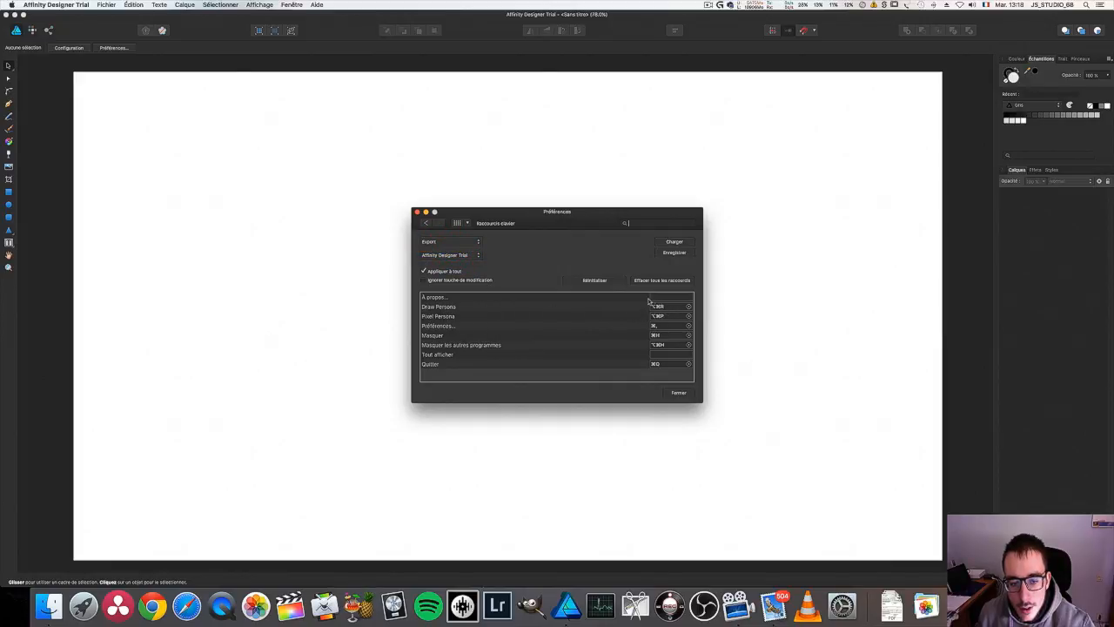
pyautogui.click(654, 297)
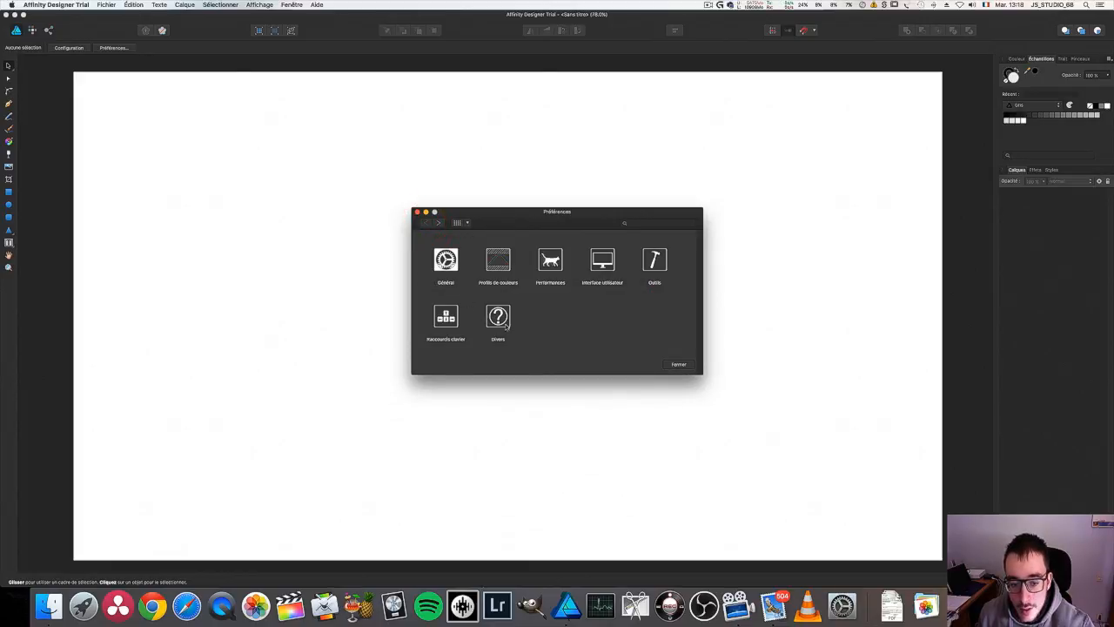
pyautogui.click(677, 365)
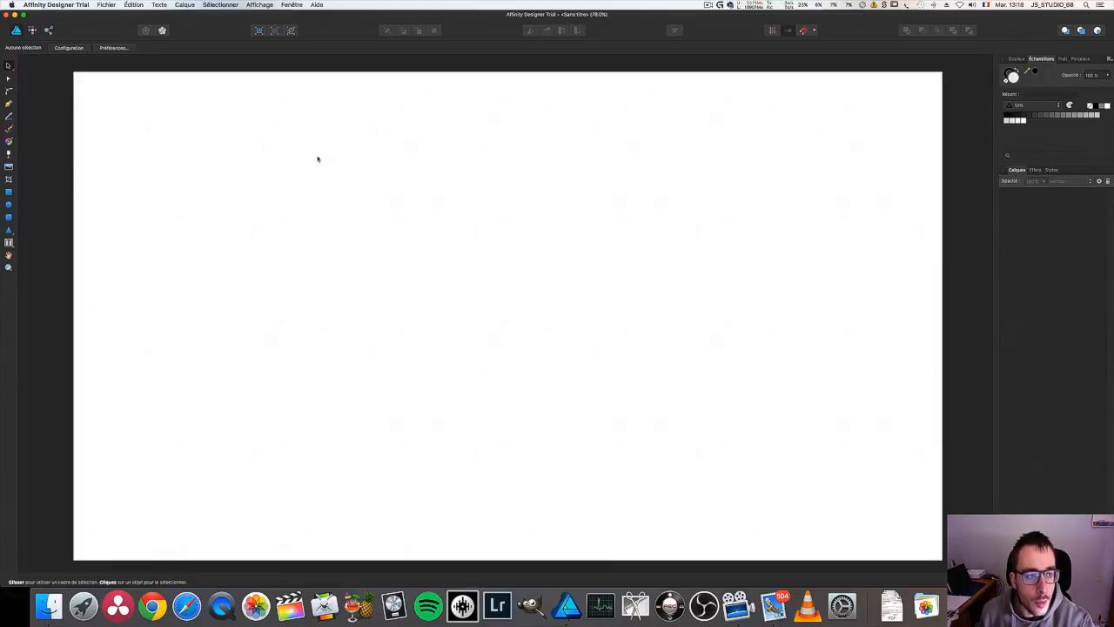
# Examine the bleed, margin, colour and dimension settings in the document setup.
pyautogui.click(70, 48)
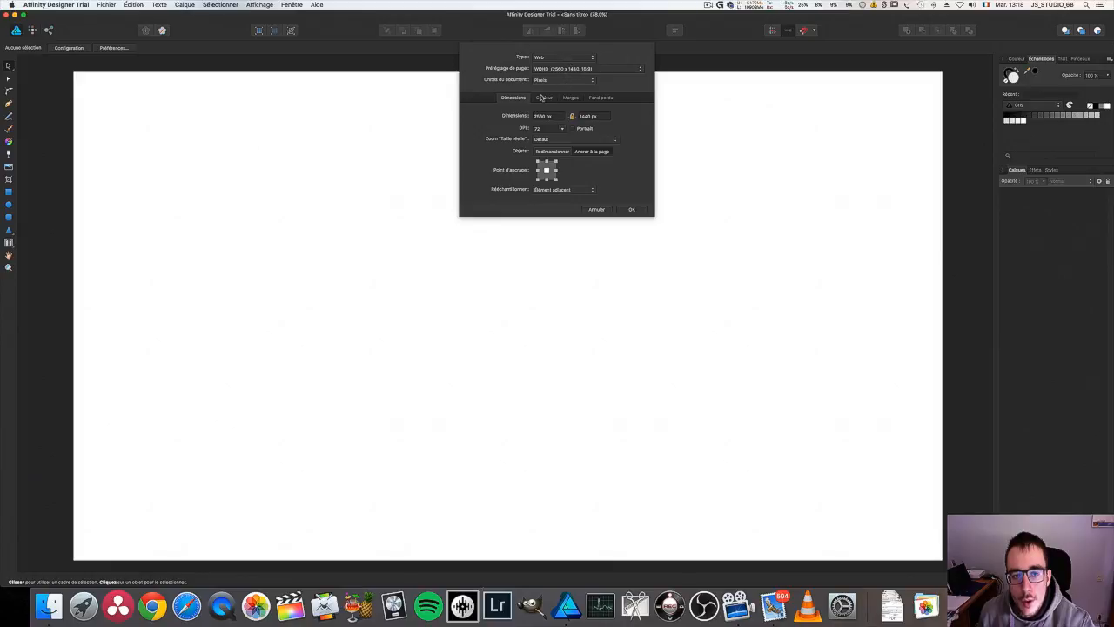
pyautogui.click(595, 97)
pyautogui.click(570, 98)
pyautogui.click(545, 98)
pyautogui.click(513, 97)
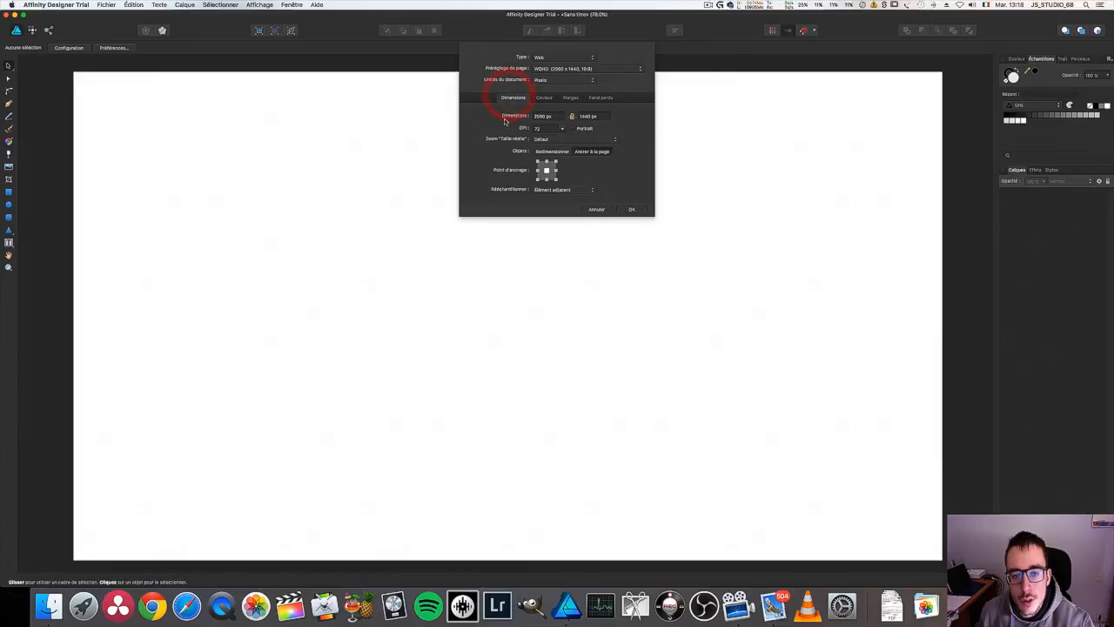
# Set the document's "Taille réelle" zoom to iPhone 6 Plus and apply the setup.
pyautogui.click(544, 139)
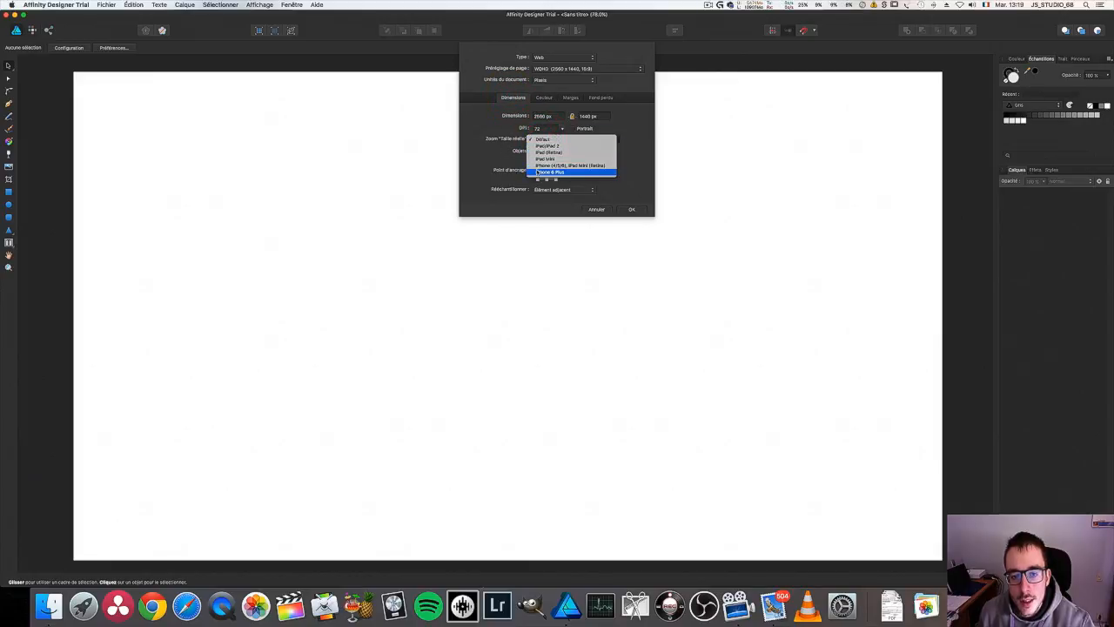
pyautogui.click(553, 172)
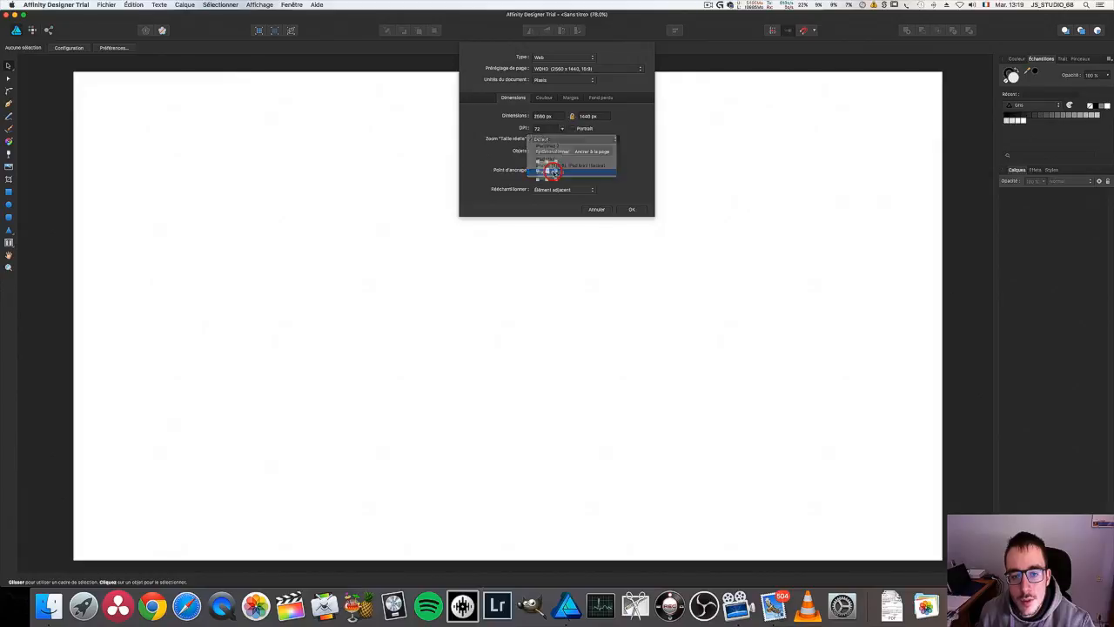
pyautogui.click(628, 209)
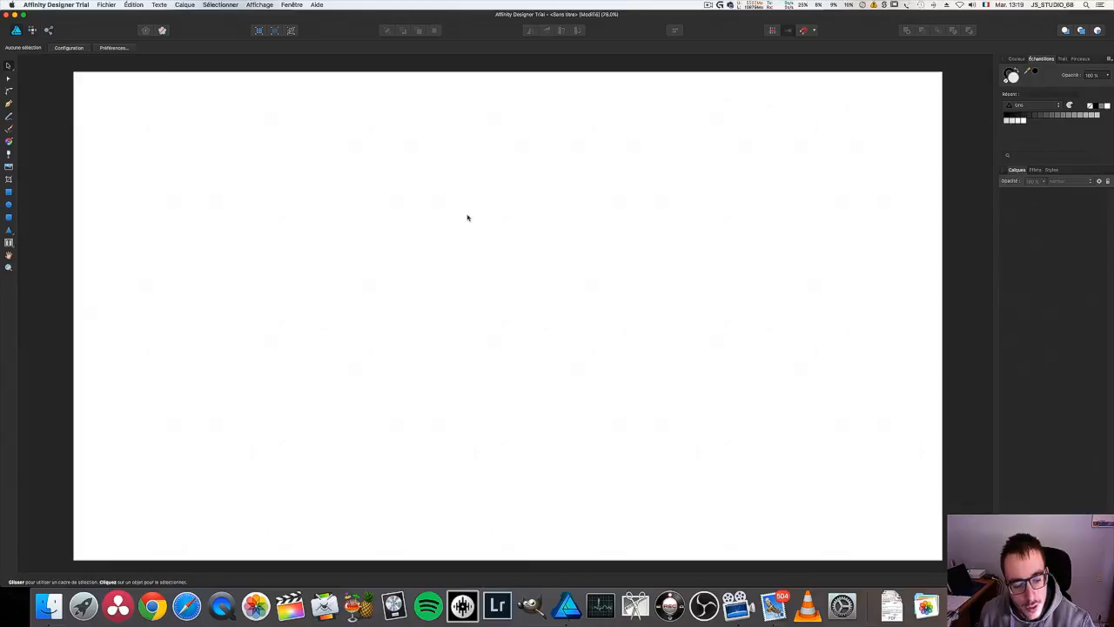
# Reopen the document setup and examine the available page presets and colour formats.
pyautogui.click(84, 49)
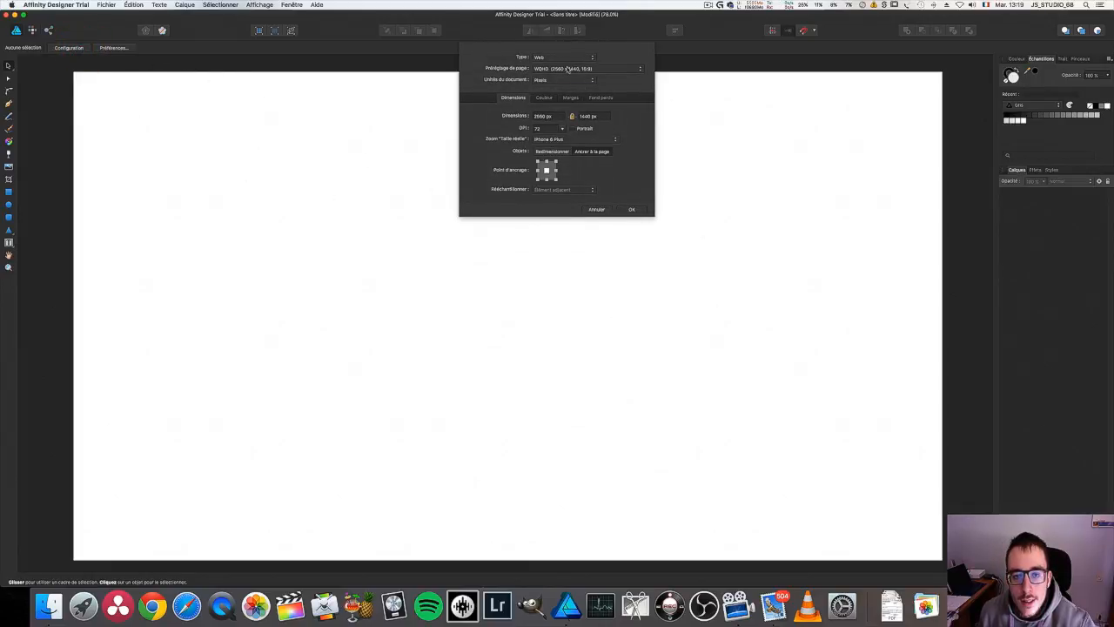
pyautogui.click(568, 69)
pyautogui.click(574, 68)
pyautogui.click(544, 98)
pyautogui.click(550, 118)
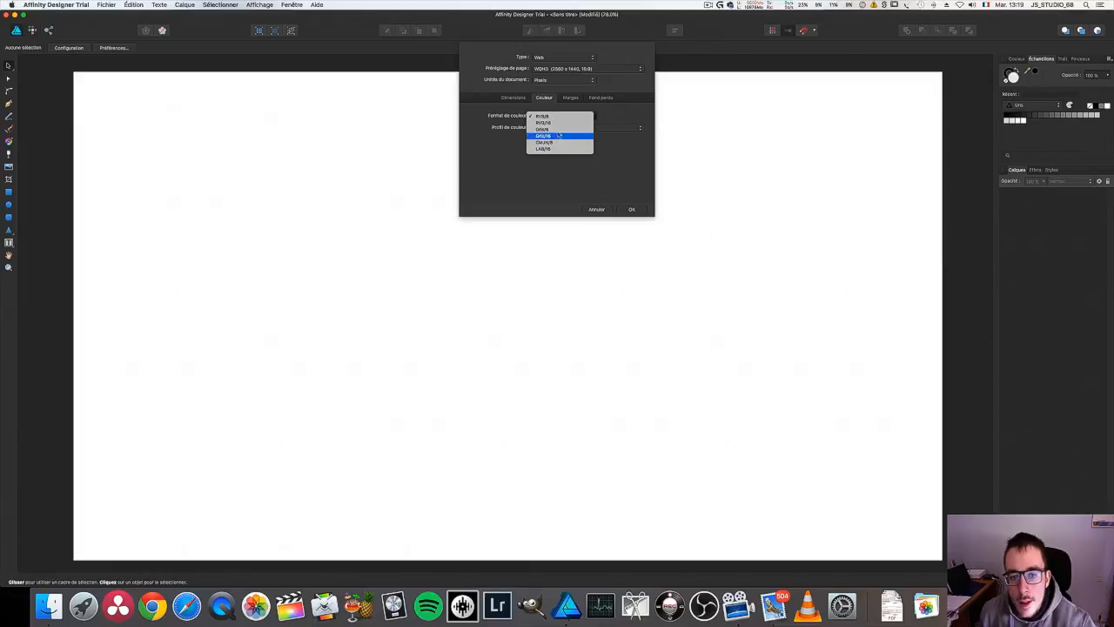
pyautogui.click(554, 161)
pyautogui.click(550, 115)
pyautogui.click(552, 115)
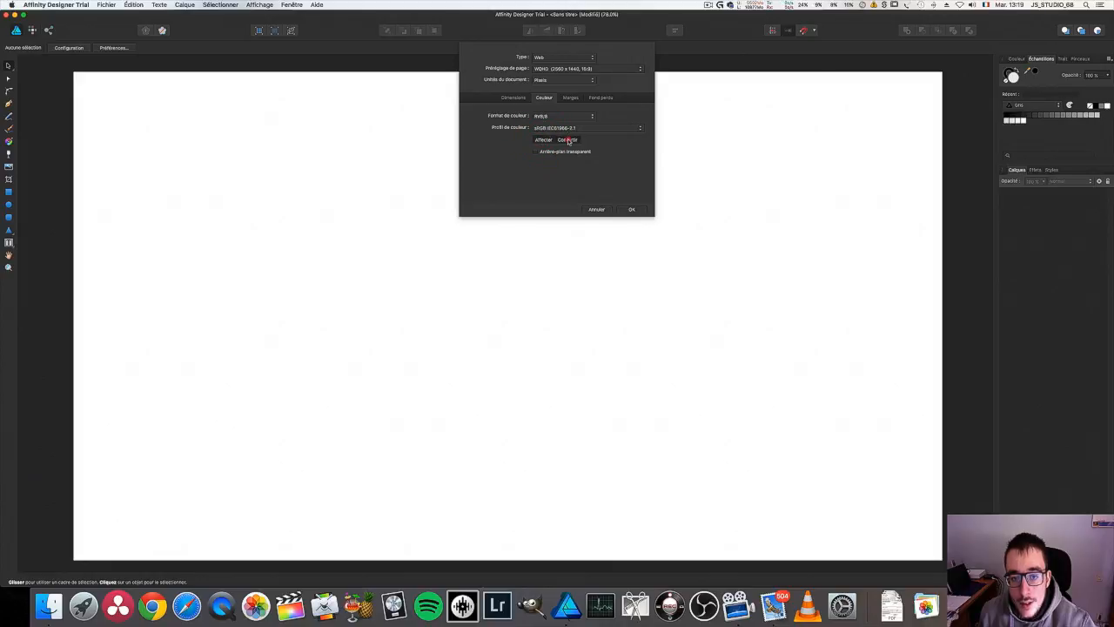
# Try the calibrated iMac colour profile for the document, and return it to sRGB IEC61966-2.1.
pyautogui.click(566, 128)
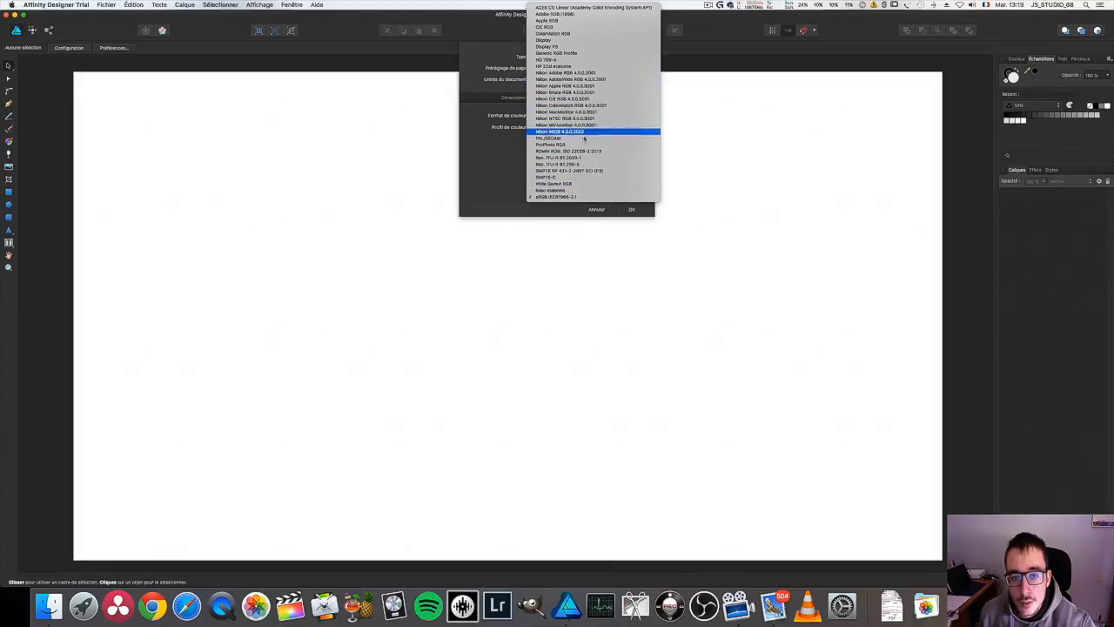
pyautogui.click(598, 190)
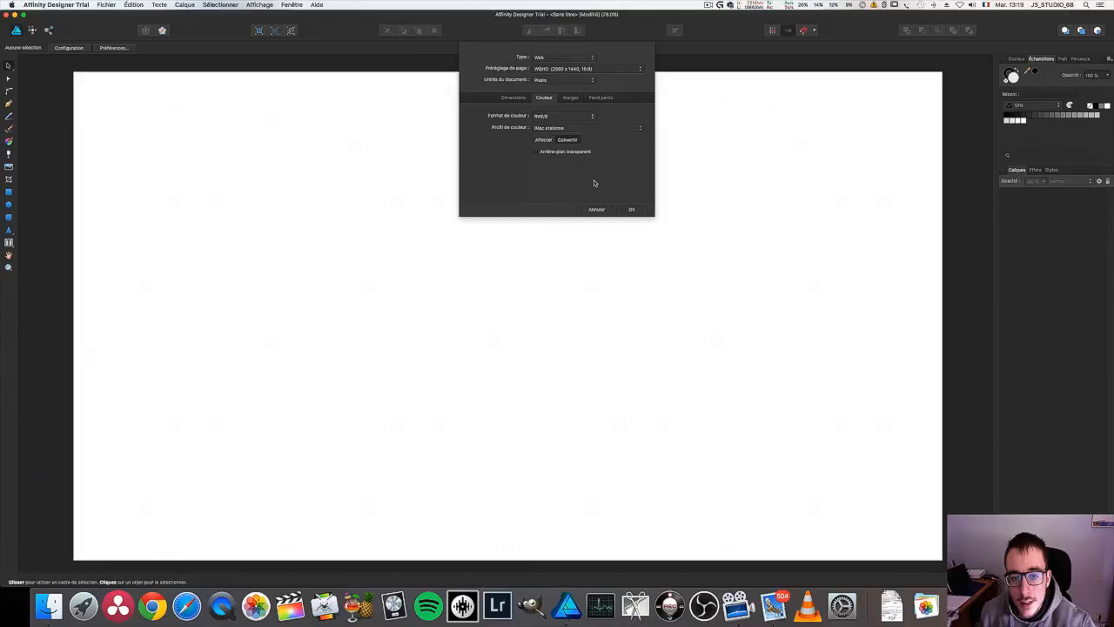
pyautogui.click(561, 128)
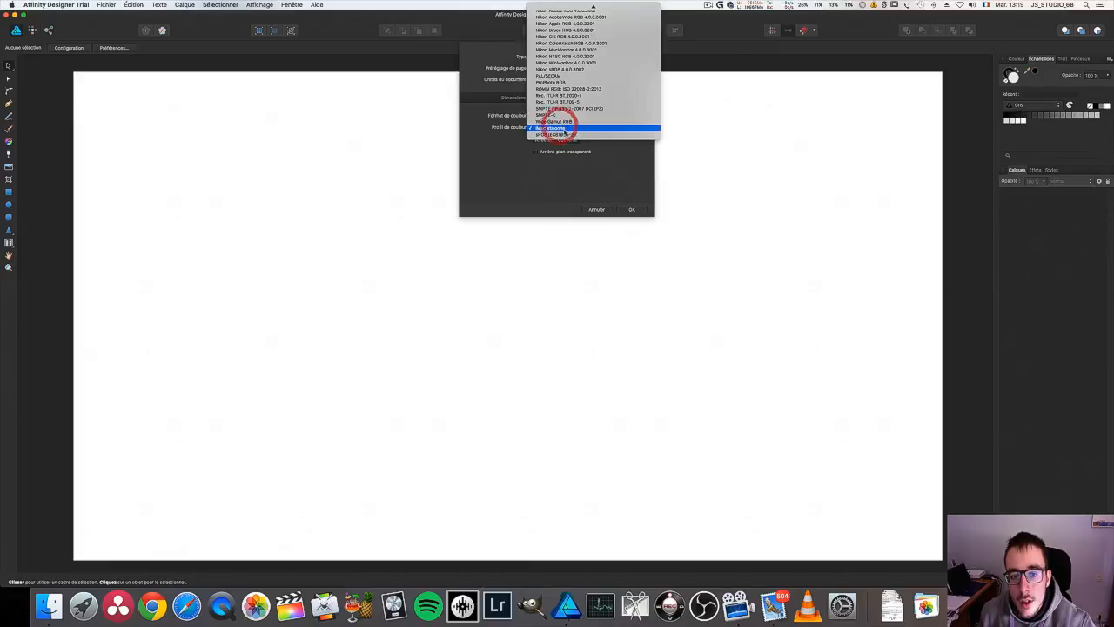
pyautogui.click(574, 133)
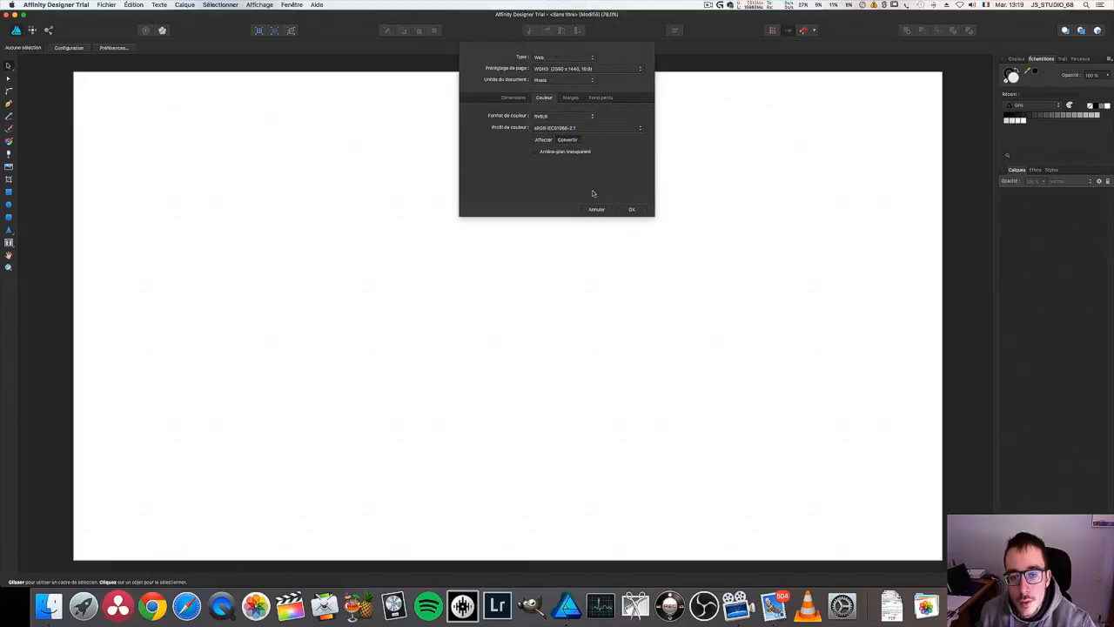
# Review the margin and bleed settings, and apply the document setup with the "Taille réelle" zoom at Défaut.
pyautogui.click(570, 97)
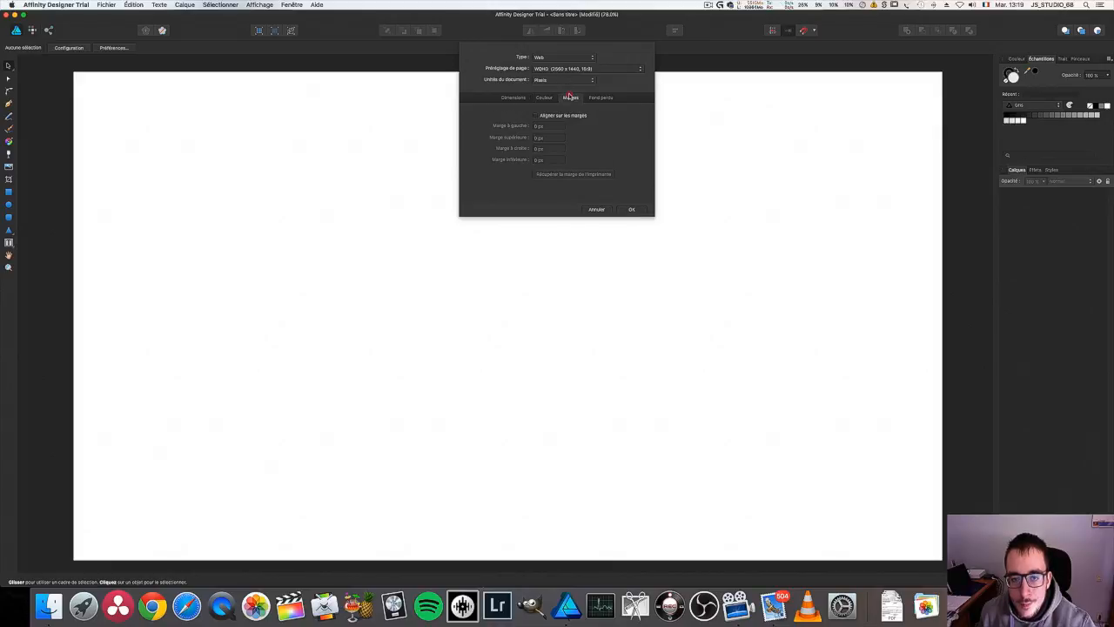
pyautogui.click(601, 97)
pyautogui.click(510, 98)
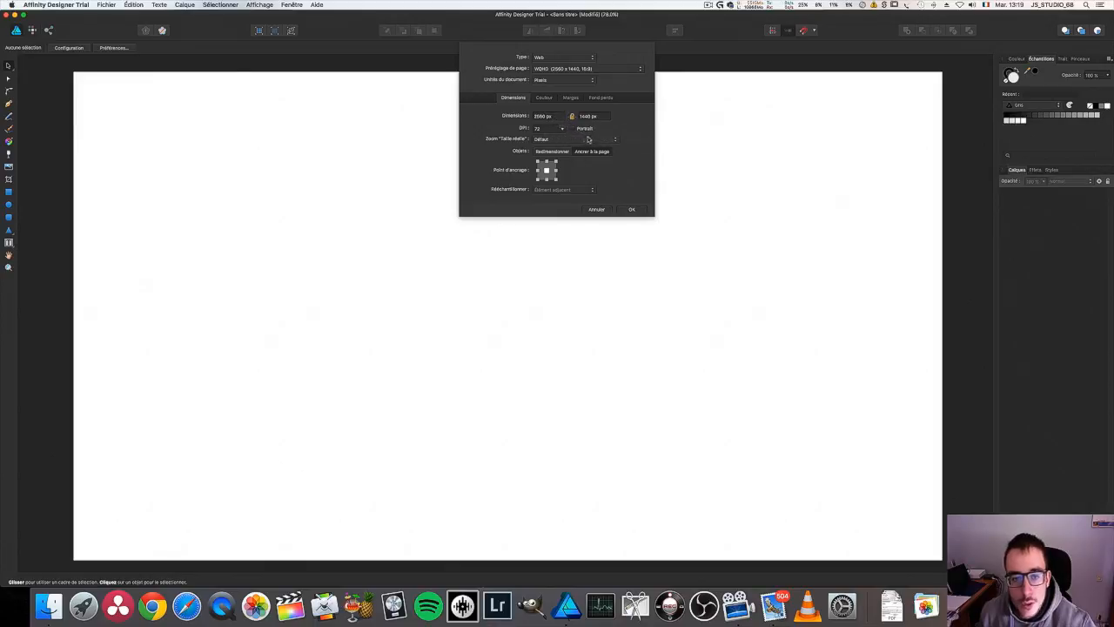
pyautogui.click(632, 210)
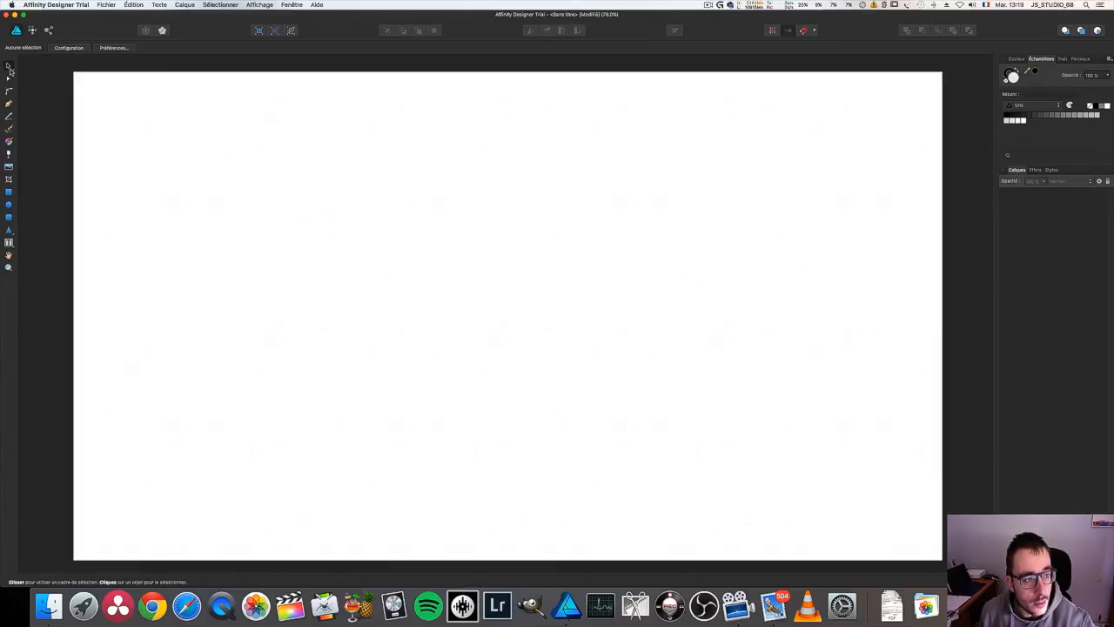
# Enlarge the page to 200% with the Zoom tool and reduce it to 100%.
pyautogui.moveTo(259, 155); pyautogui.dragTo(771, 492)
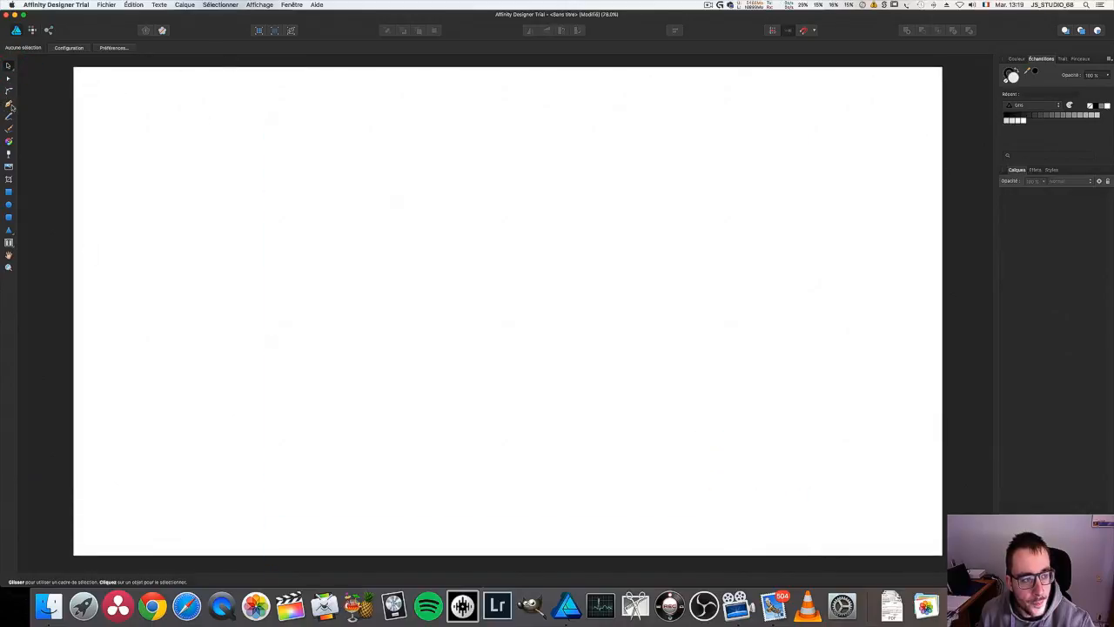
pyautogui.click(8, 268)
pyautogui.click(314, 181)
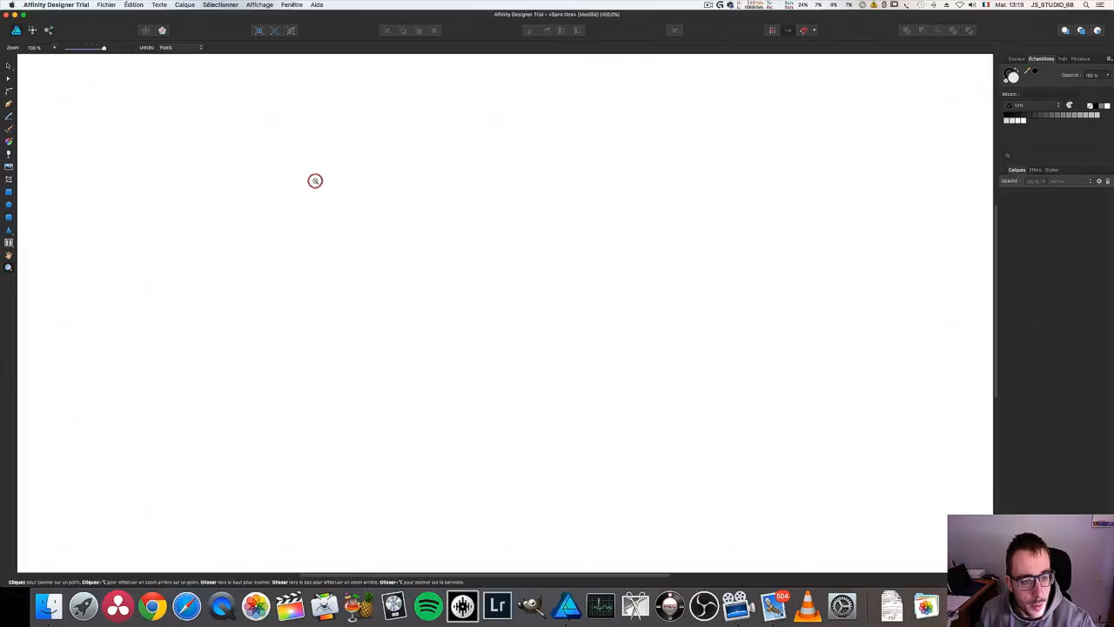
pyautogui.click(315, 181)
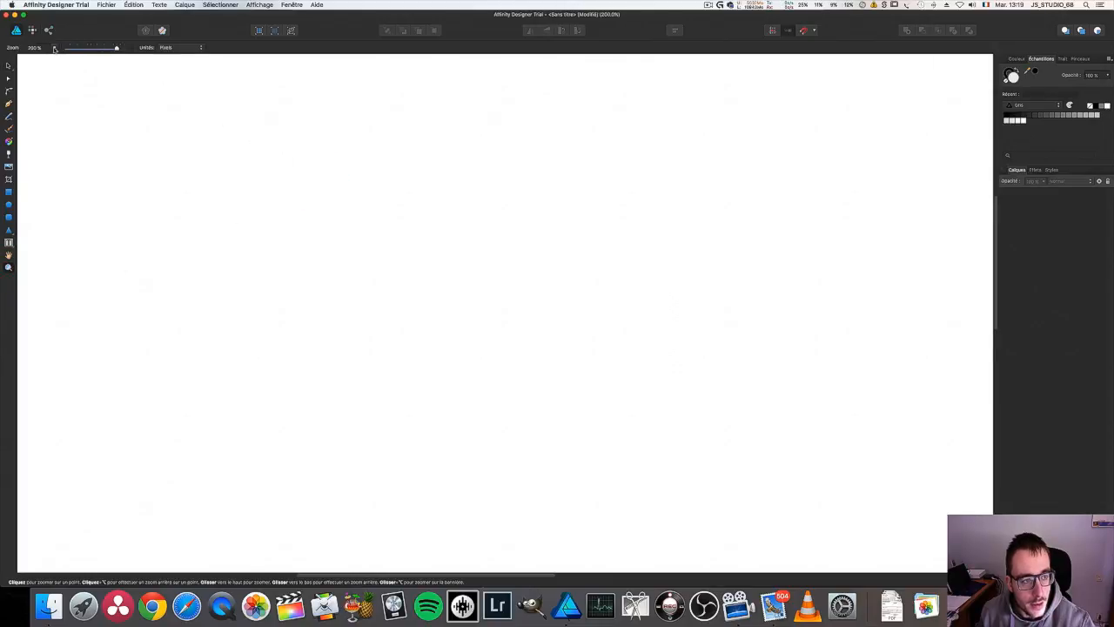
pyautogui.moveTo(117, 49); pyautogui.dragTo(103, 50)
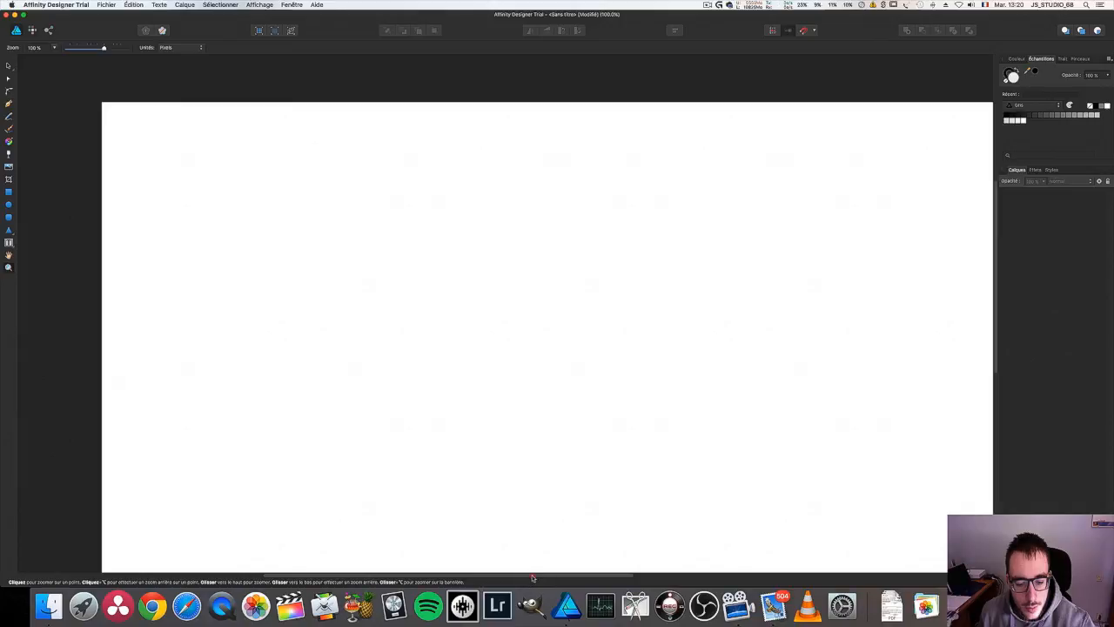
# Look over the page at reduced scales, finishing with the whole page in view at about 70%.
pyautogui.hscroll(3, 532, 577)
pyautogui.scroll(-2, 557, 426)
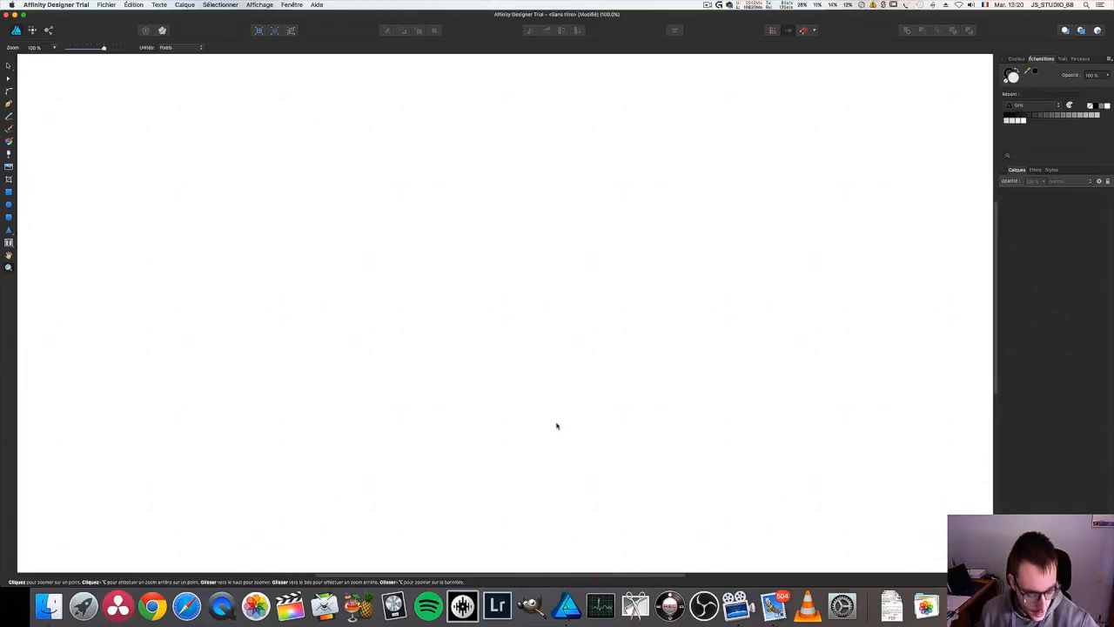
pyautogui.scroll(-3, 559, 393)
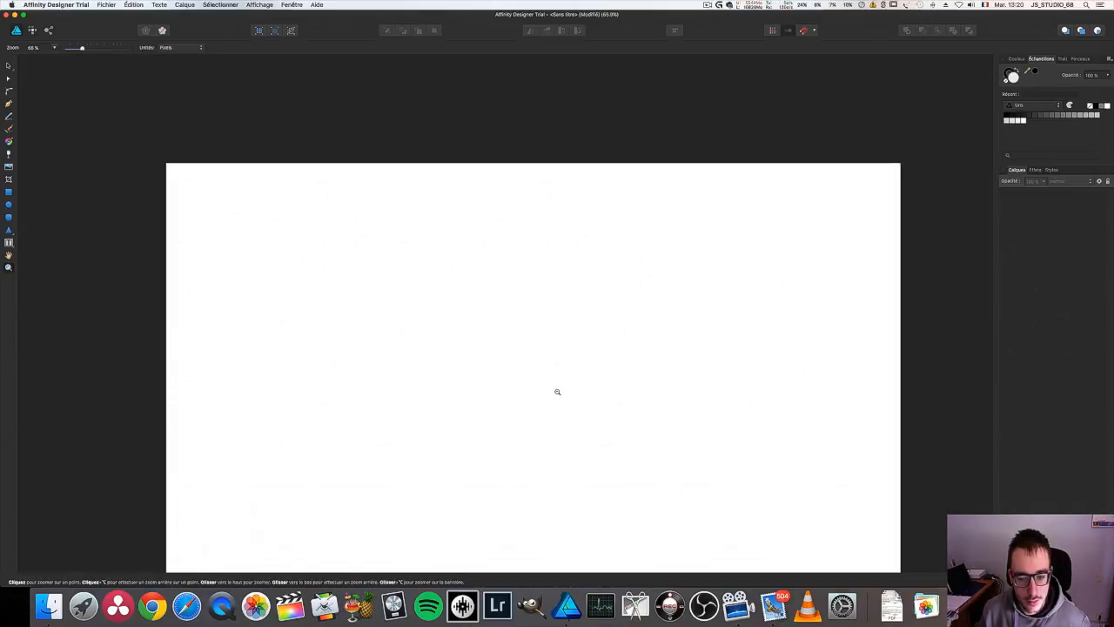
pyautogui.scroll(-3, 557, 392)
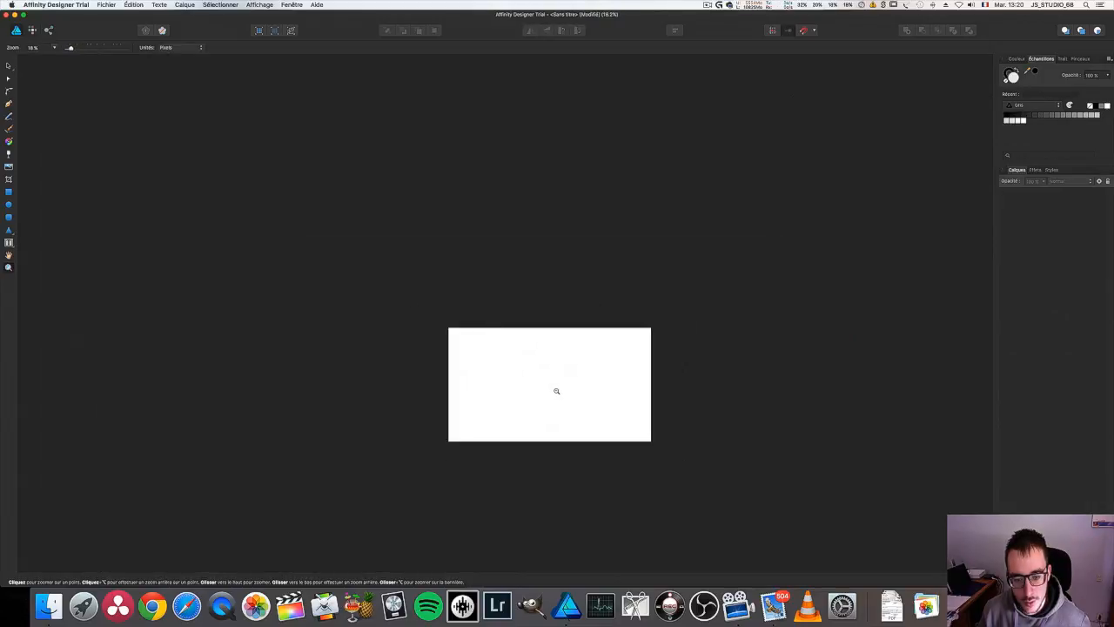
pyautogui.scroll(2, 556, 391)
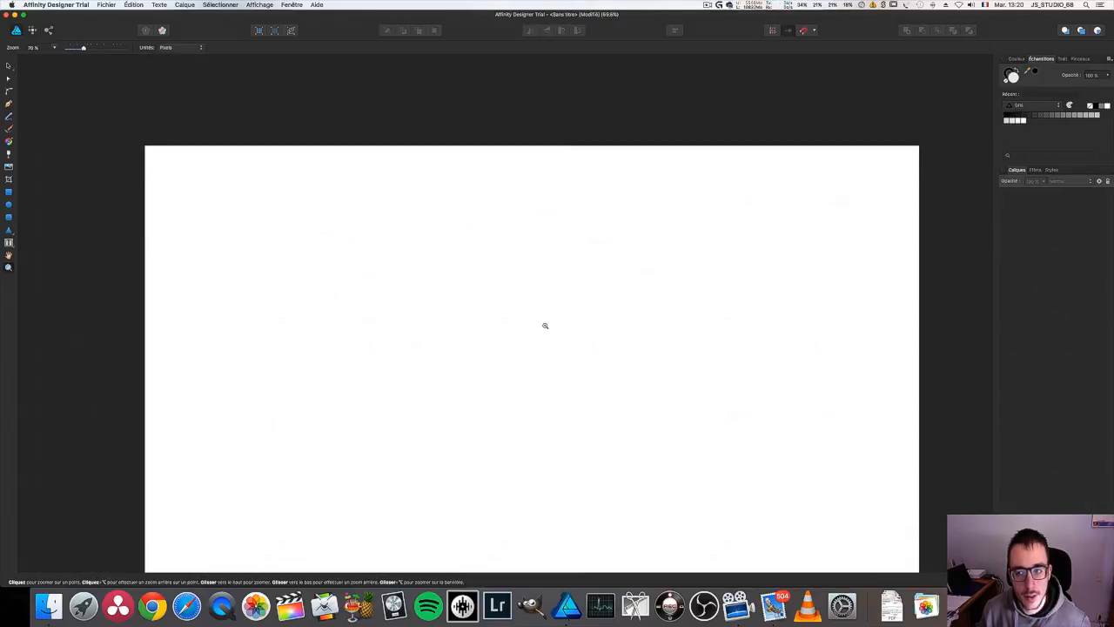
pyautogui.scroll(-1, 543, 322)
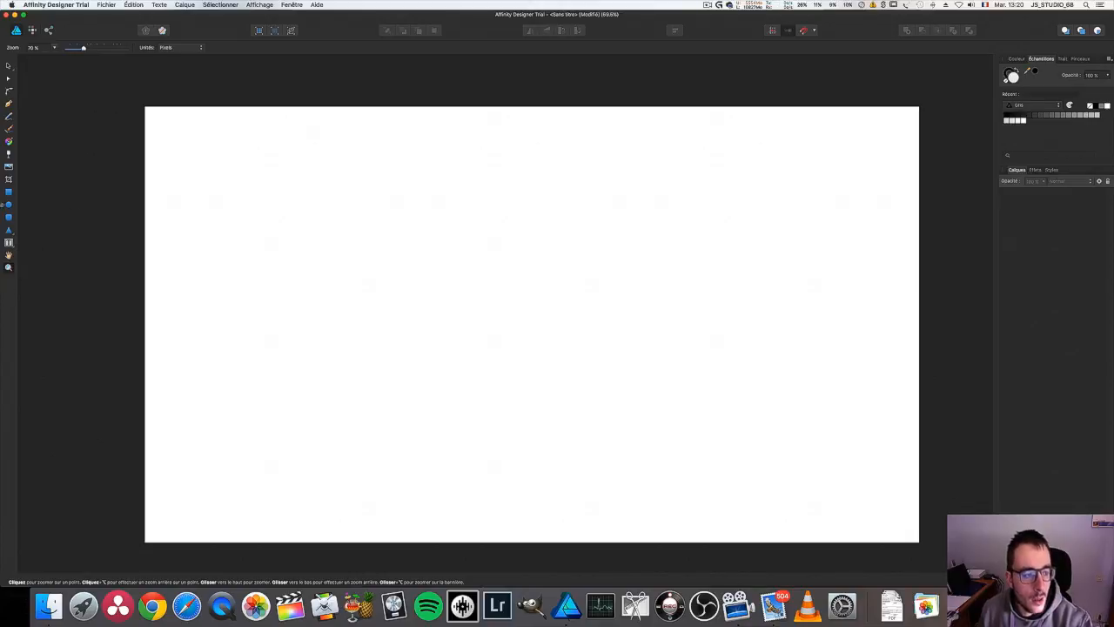
# Pan the page around the workspace with the Hand tool and bring it back to the centre.
pyautogui.click(7, 247)
pyautogui.click(9, 254)
pyautogui.moveTo(298, 209); pyautogui.dragTo(331, 233)
pyautogui.click(467, 256)
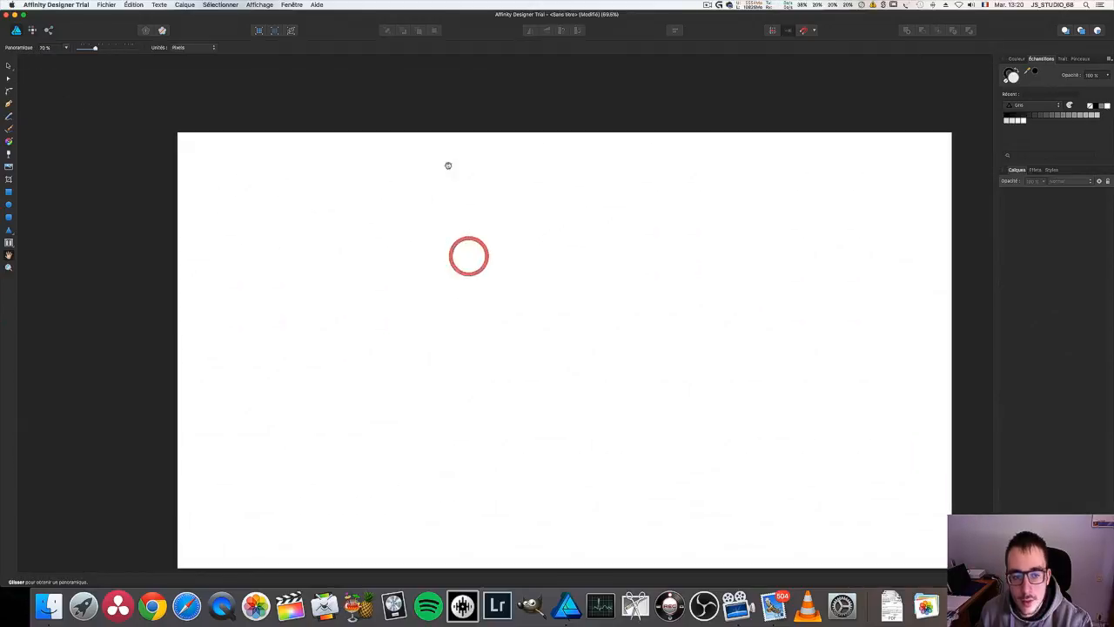
pyautogui.moveTo(440, 200); pyautogui.dragTo(406, 167)
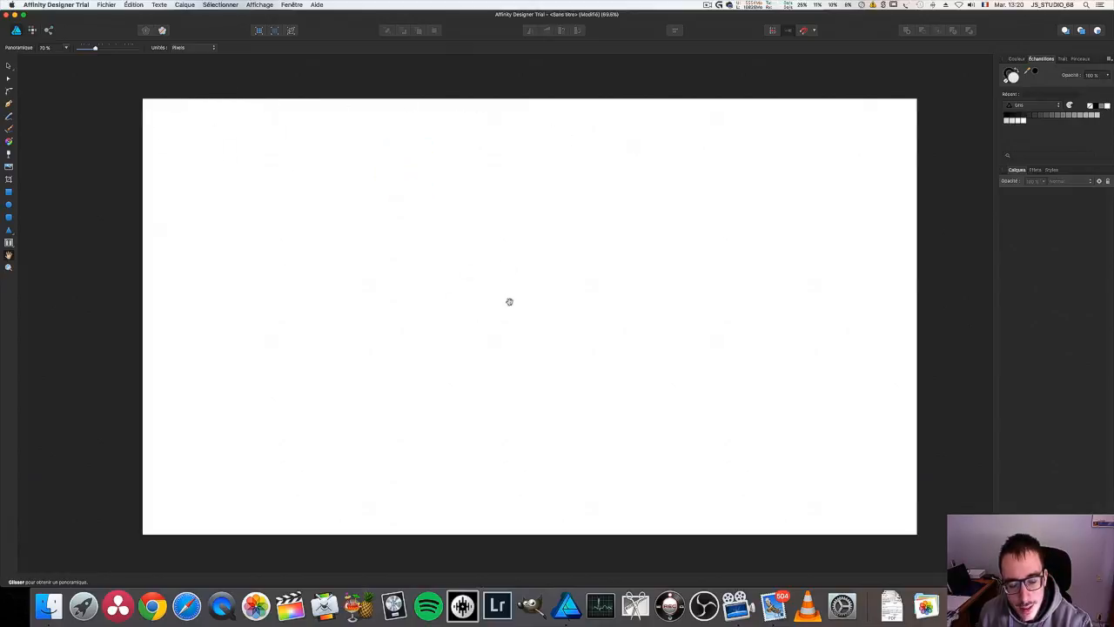
pyautogui.moveTo(323, 182); pyautogui.dragTo(890, 164)
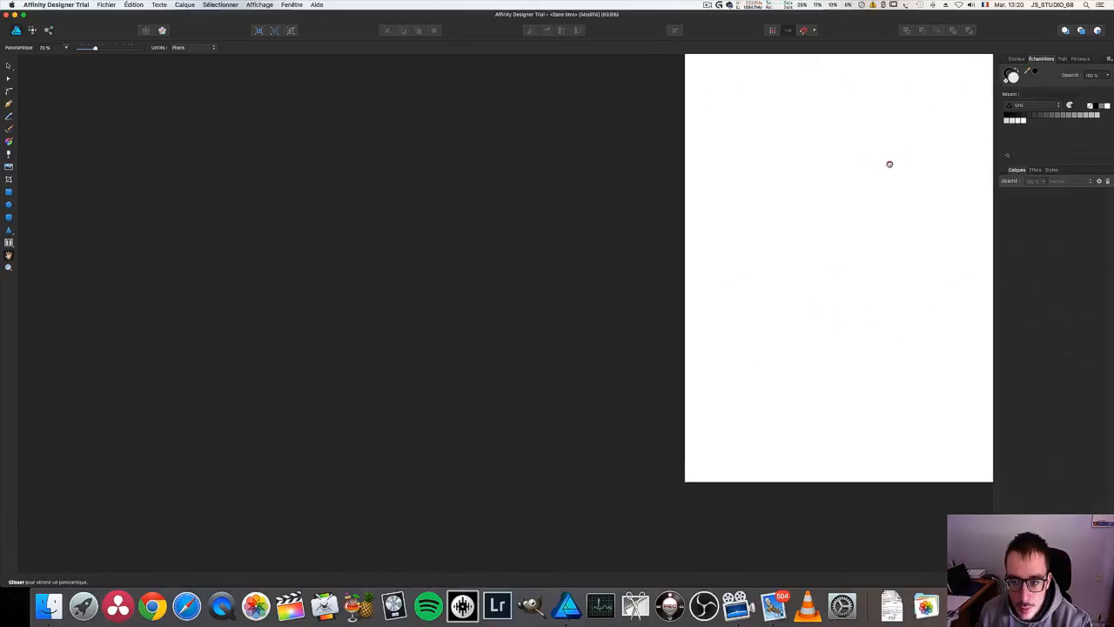
pyautogui.moveTo(706, 159); pyautogui.dragTo(326, 164)
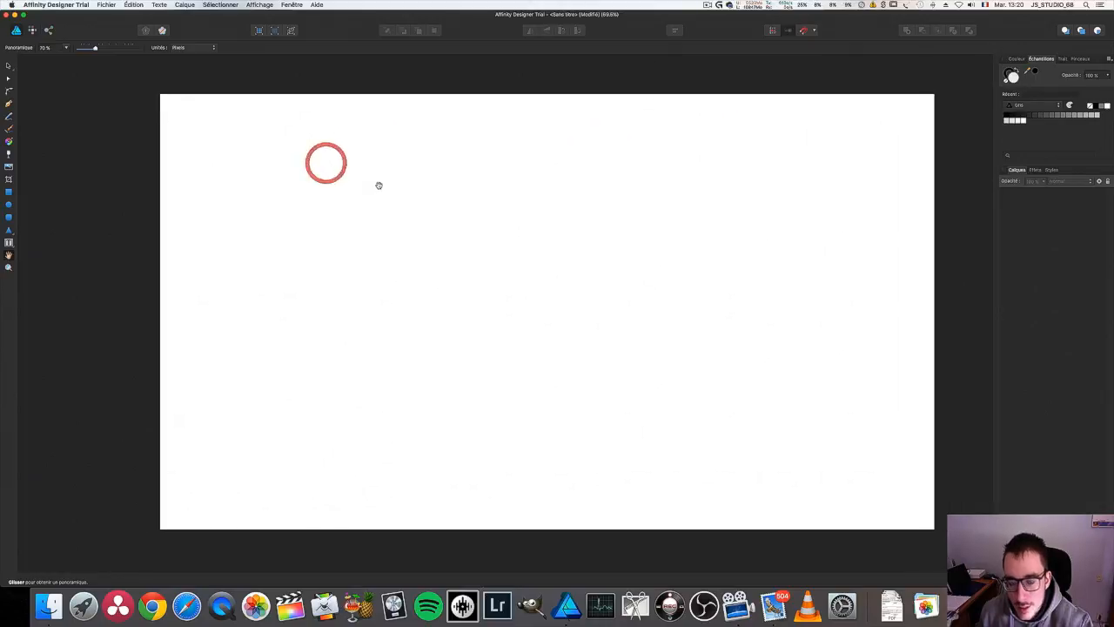
# Draw a wide text frame in the upper left part of the page and enter "BOnjour" in it.
pyautogui.click(9, 242)
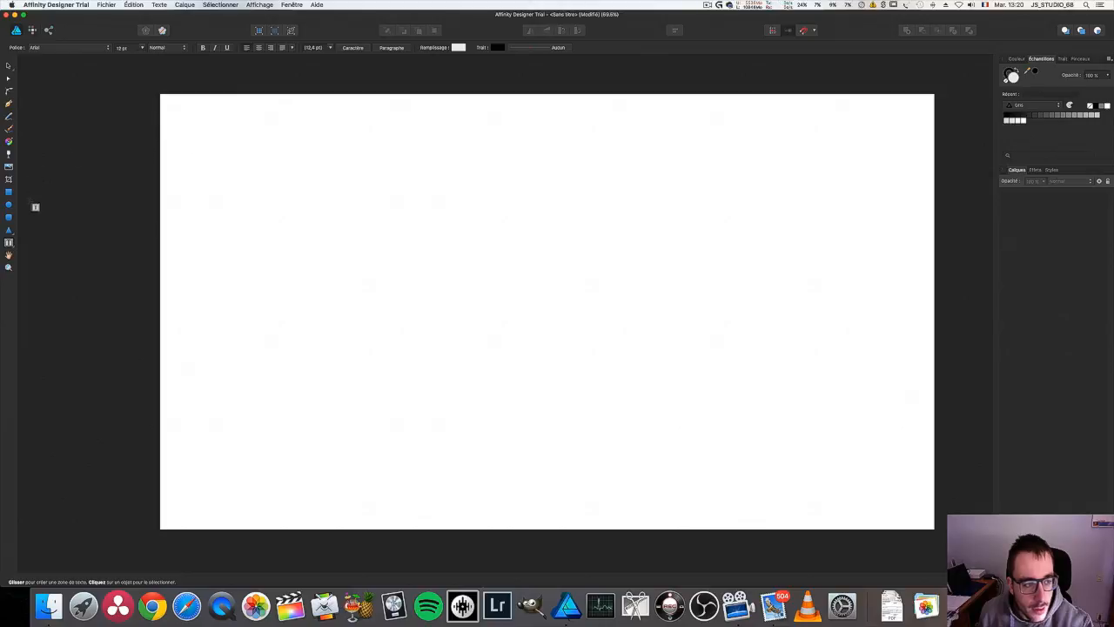
pyautogui.click(9, 243)
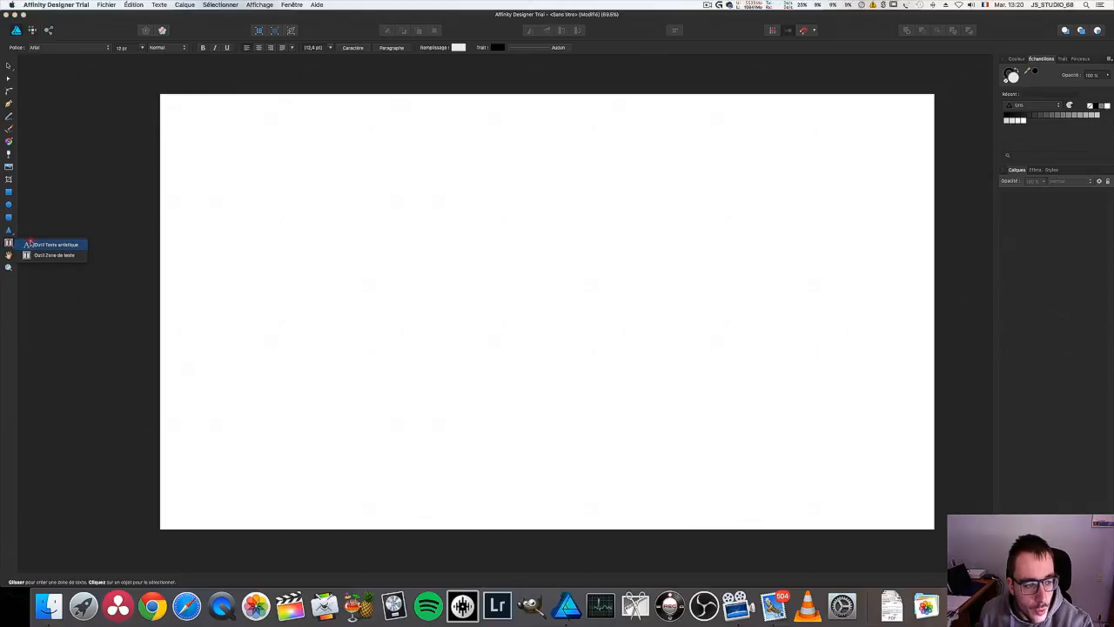
pyautogui.click(33, 256)
pyautogui.moveTo(247, 123); pyautogui.dragTo(597, 252)
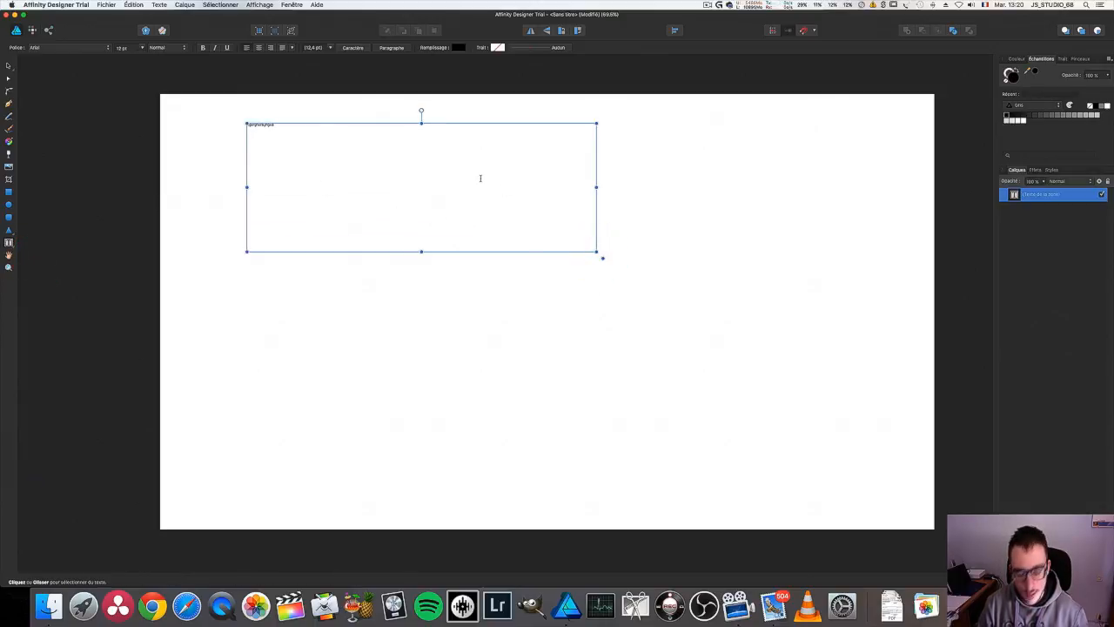
pyautogui.press('super+a')
pyautogui.press('BackSpace')
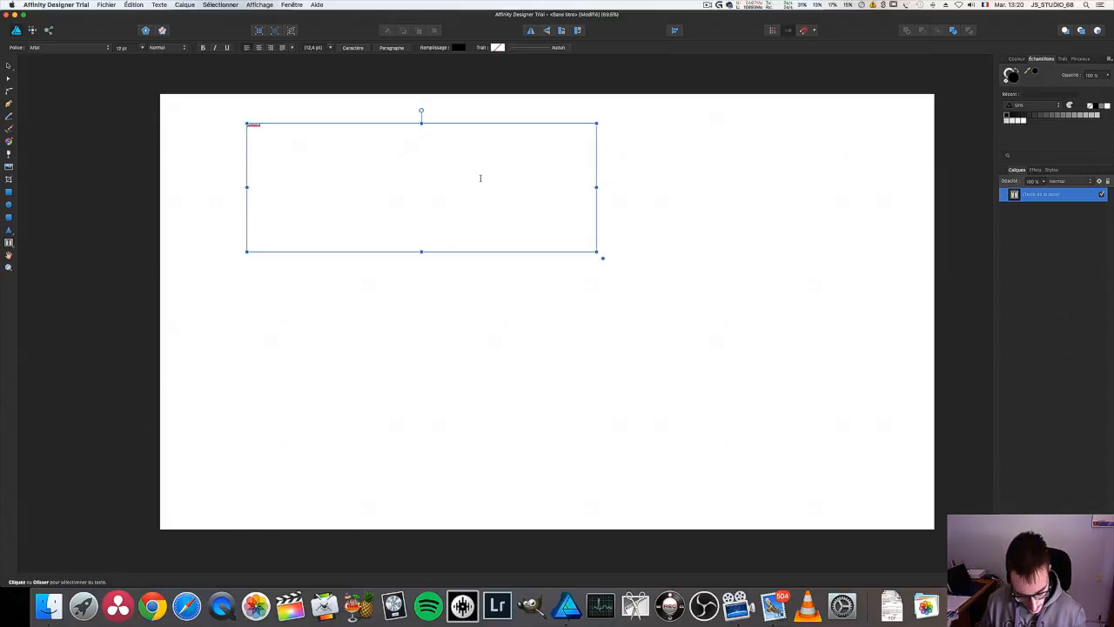
# Examine the geometry, transform and swatch commands offered for the text frame.
pyautogui.rightClick(253, 124)
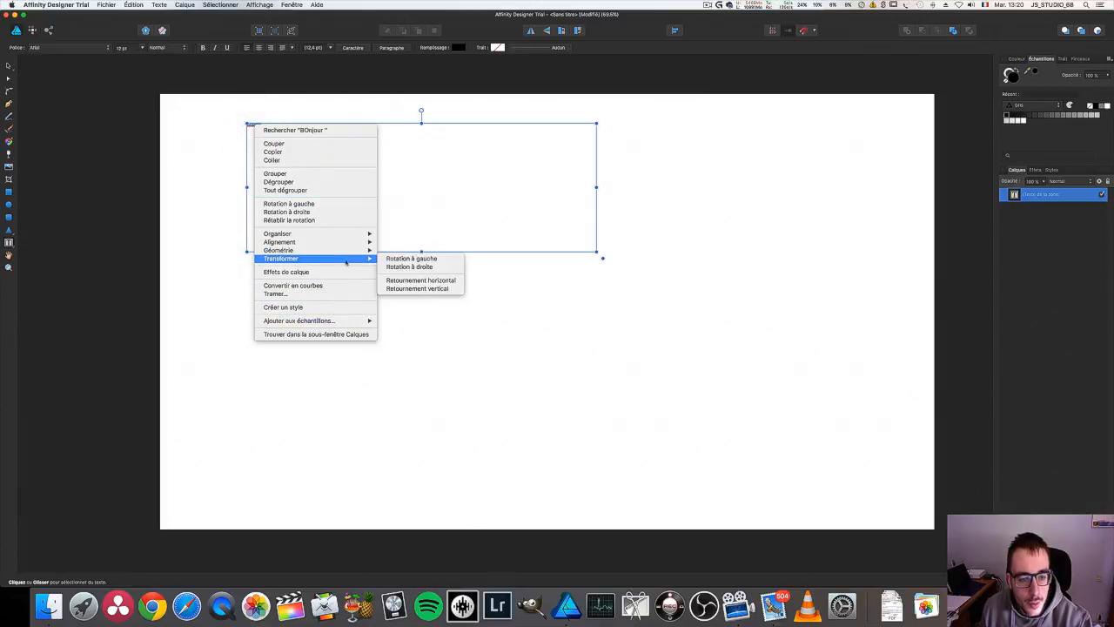
pyautogui.moveTo(371, 252)
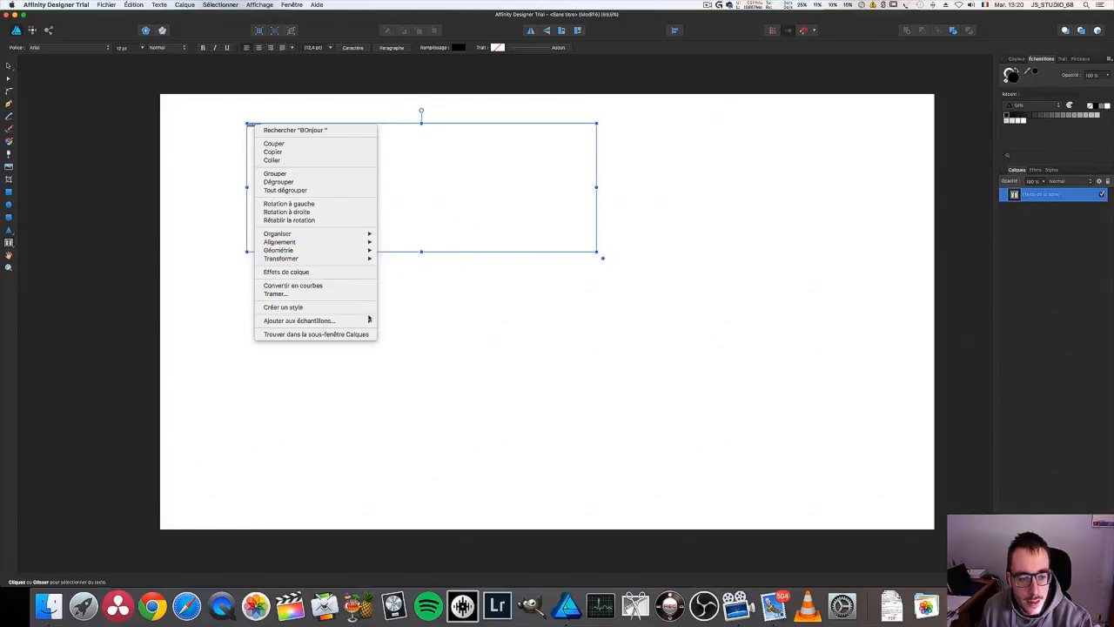
pyautogui.moveTo(370, 323)
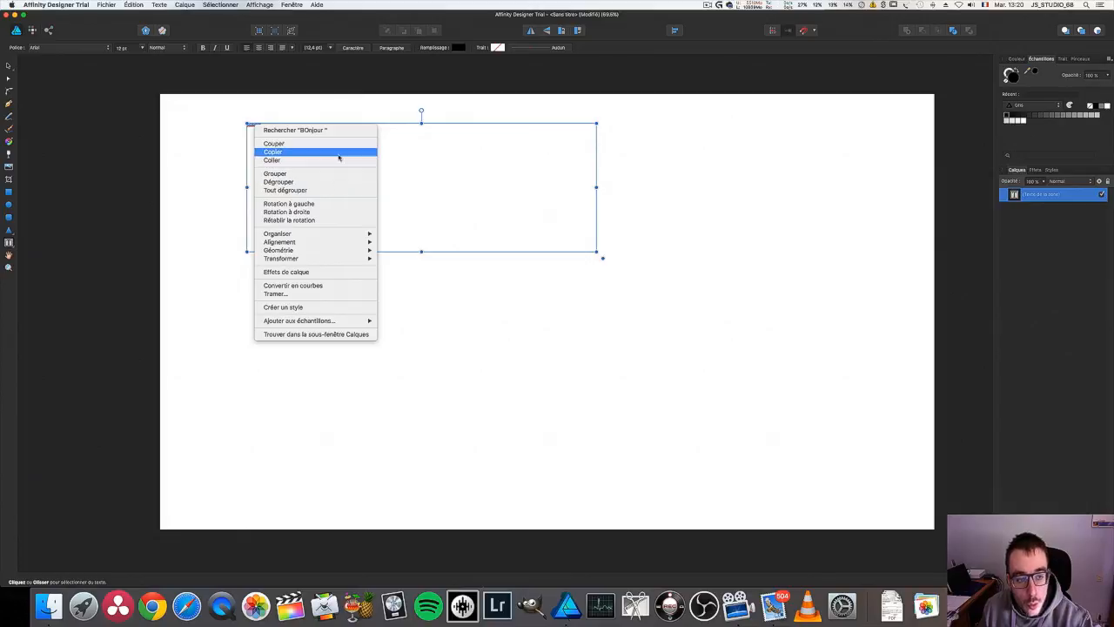
pyautogui.click(427, 161)
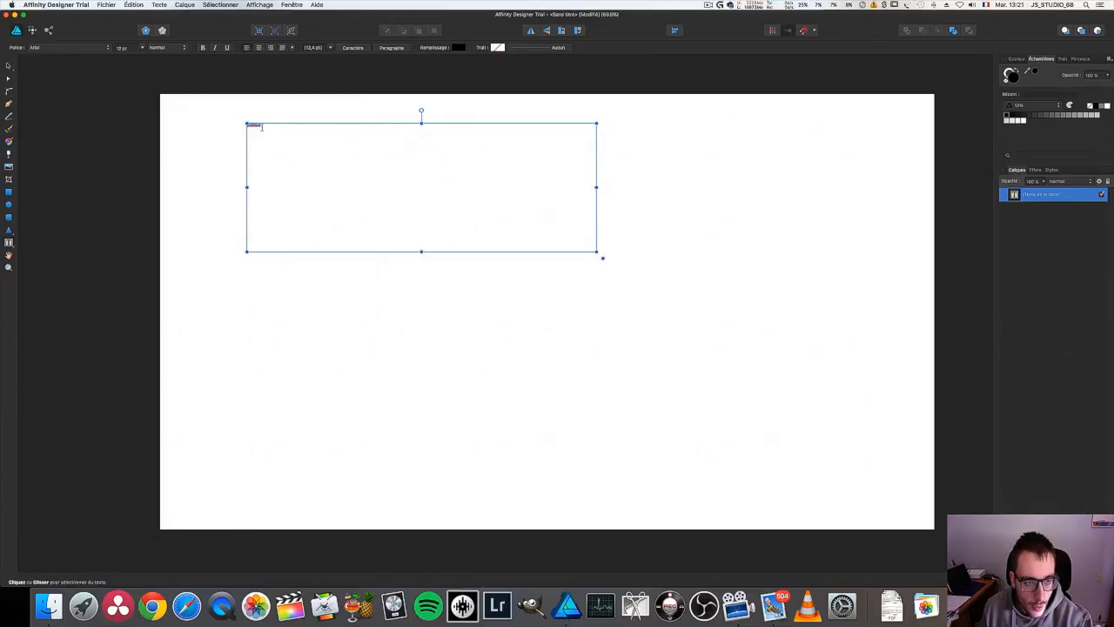
# Format the frame's text as italic at 144 pt.
pyautogui.click(215, 48)
pyautogui.click(203, 48)
pyautogui.click(144, 48)
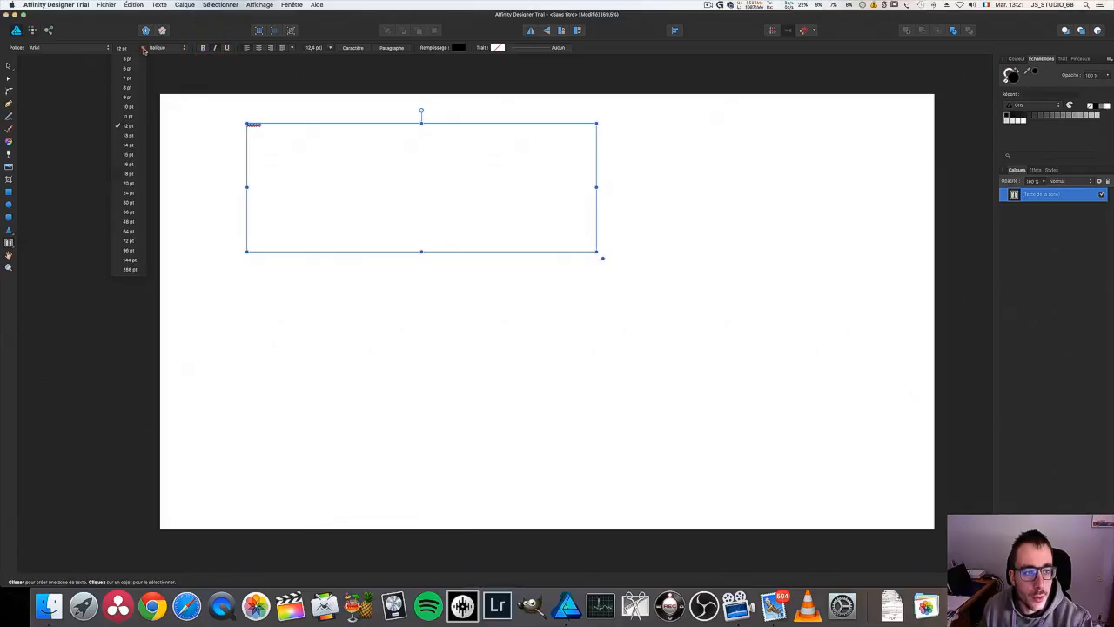
pyautogui.click(130, 262)
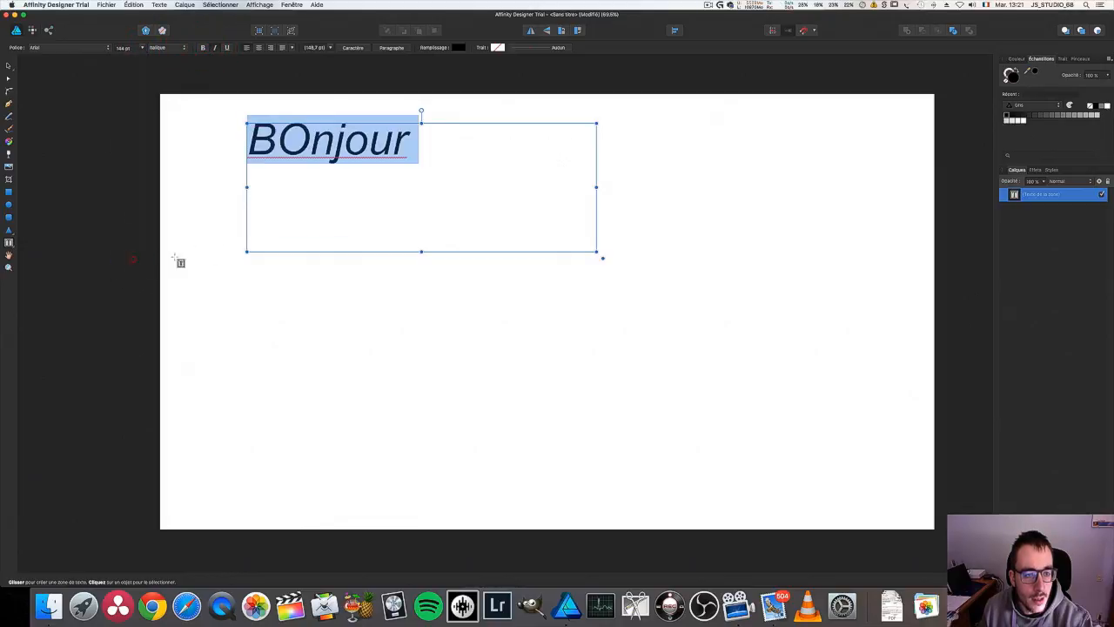
# Correct the capitalisation of the word in the text frame to "Bonjour".
pyautogui.click(409, 169)
pyautogui.moveTo(321, 141); pyautogui.dragTo(430, 157)
pyautogui.press('BackSpace')
pyautogui.press('BackSpace')
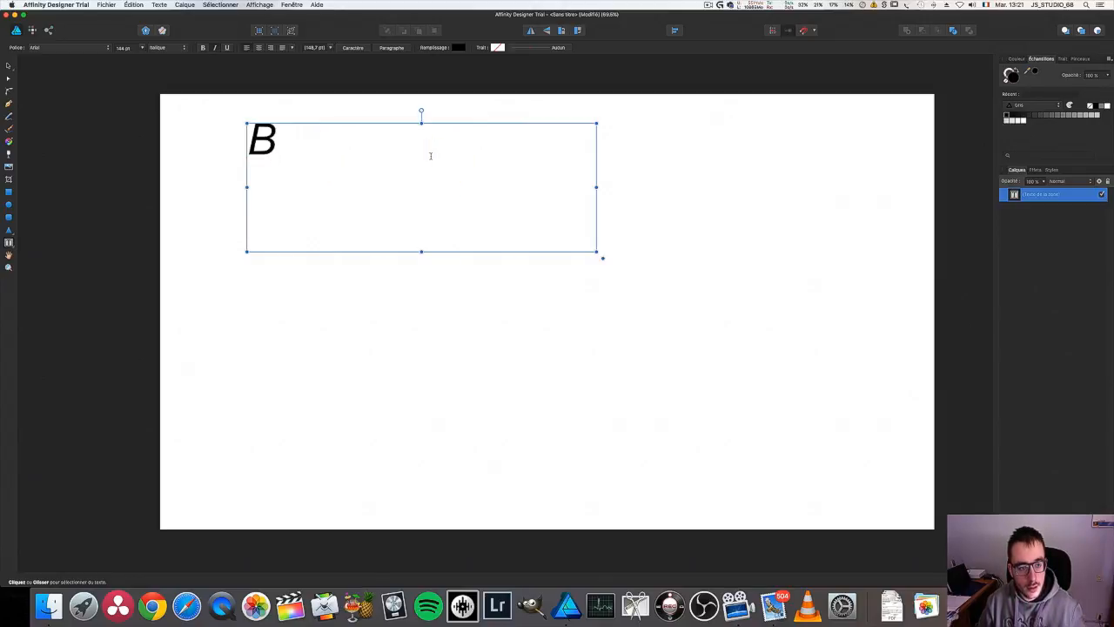
pyautogui.write('onjour')
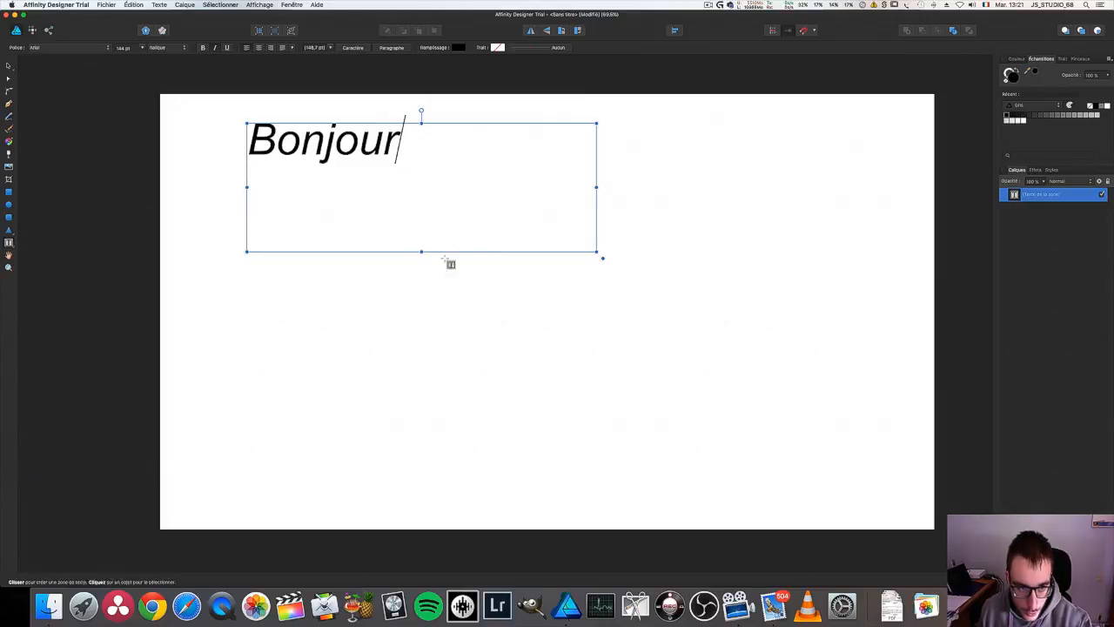
# Remove the italics from the word "Bonjour" in the text frame, and make it underlined and bold.
pyautogui.moveTo(414, 146); pyautogui.dragTo(194, 143)
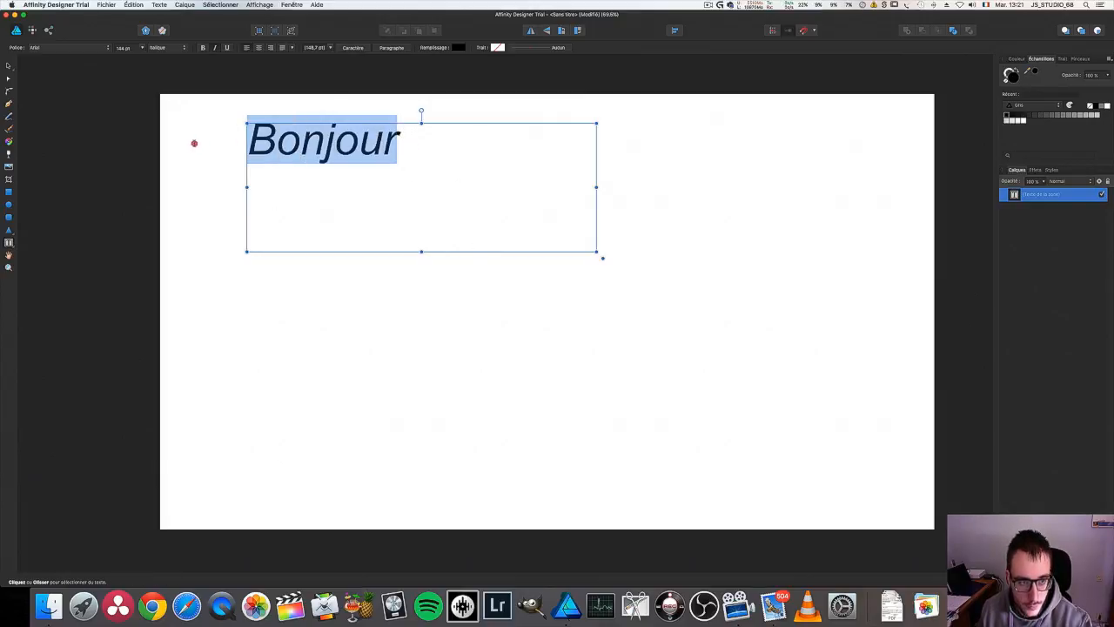
pyautogui.click(215, 49)
pyautogui.click(228, 47)
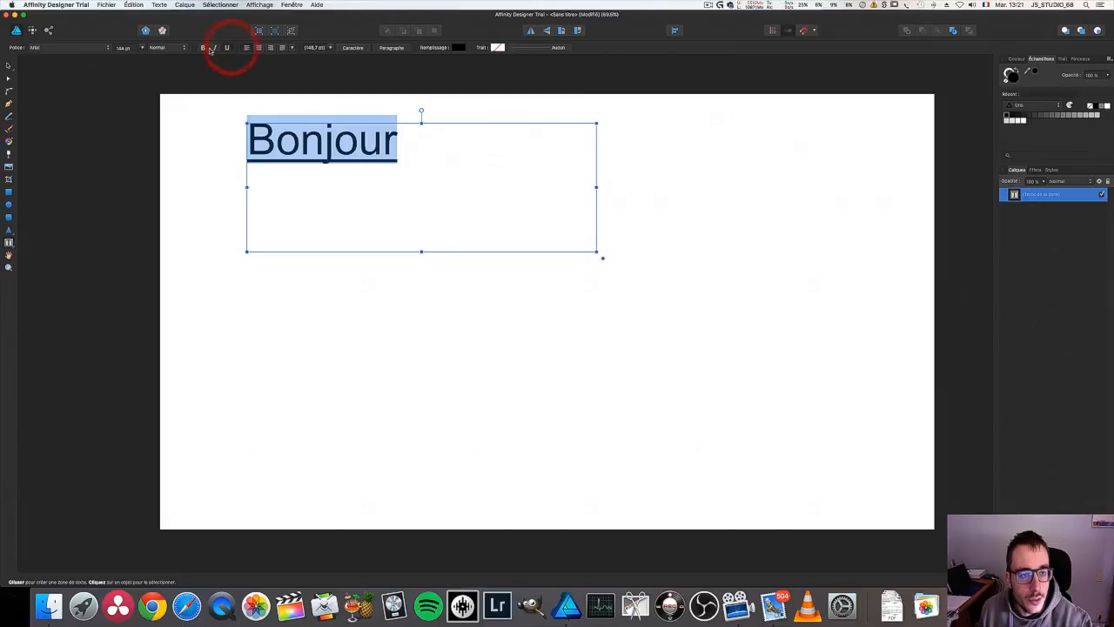
pyautogui.click(206, 49)
pyautogui.click(183, 49)
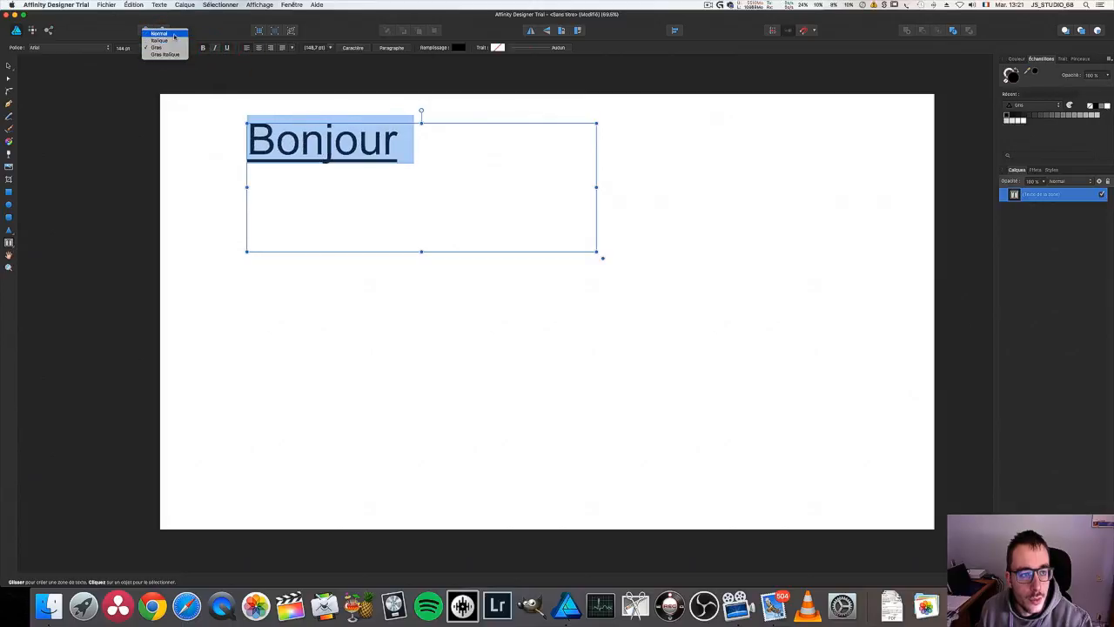
pyautogui.click(162, 75)
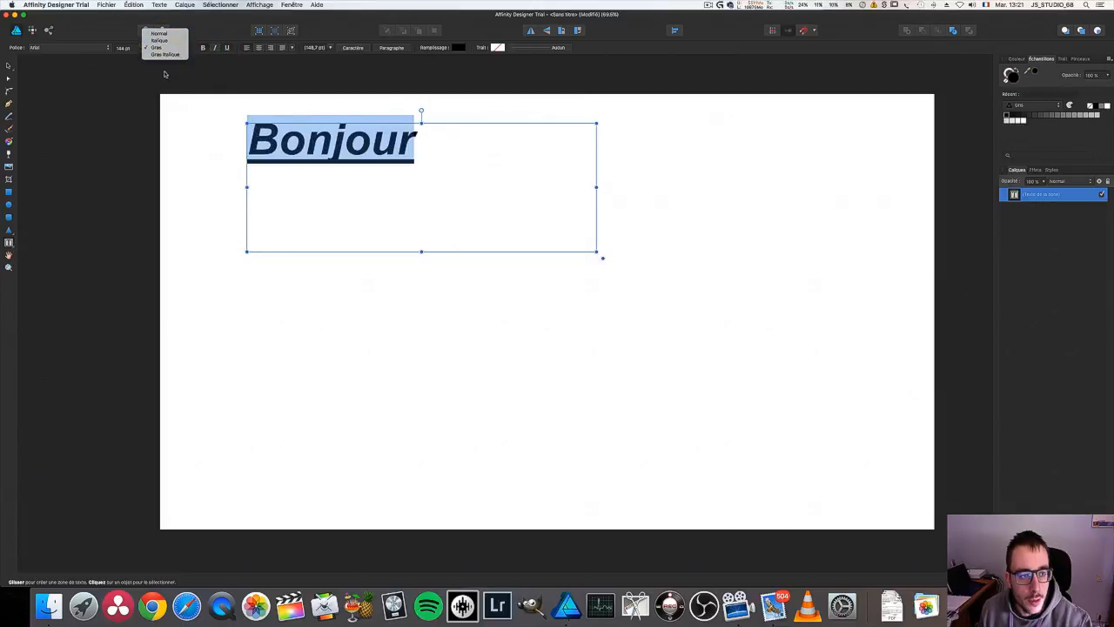
# Change the font of the word "Bonjour" to BD Cartoon Shout.
pyautogui.click(96, 51)
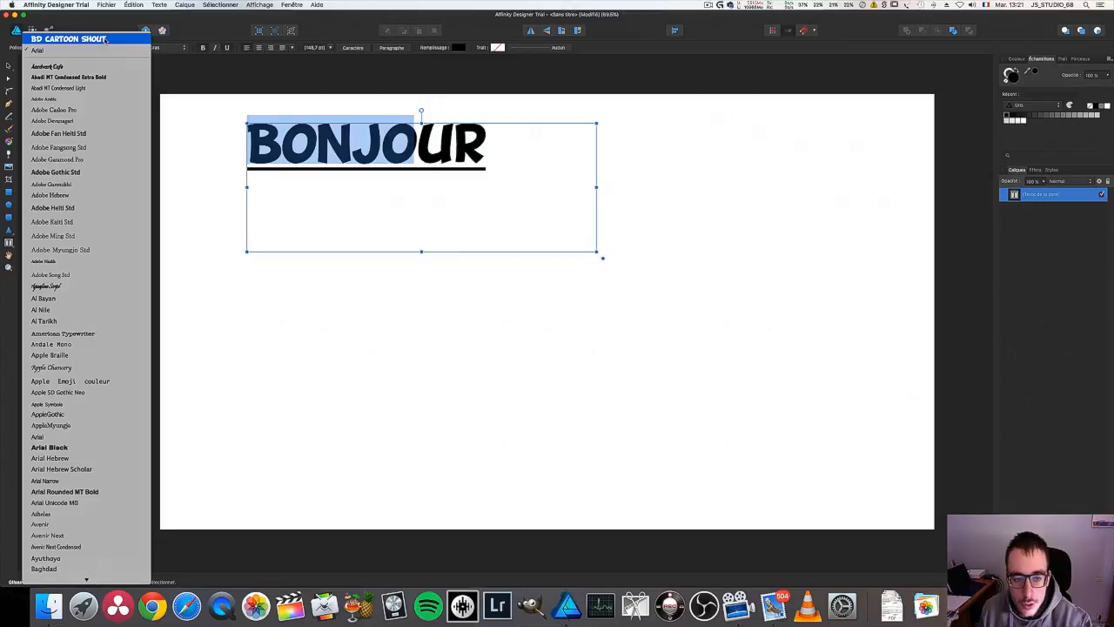
pyautogui.click(106, 40)
pyautogui.click(538, 198)
# Move and narrow the "Bonjour" text frame so its letters stack one per line along the page's left edge.
pyautogui.click(9, 65)
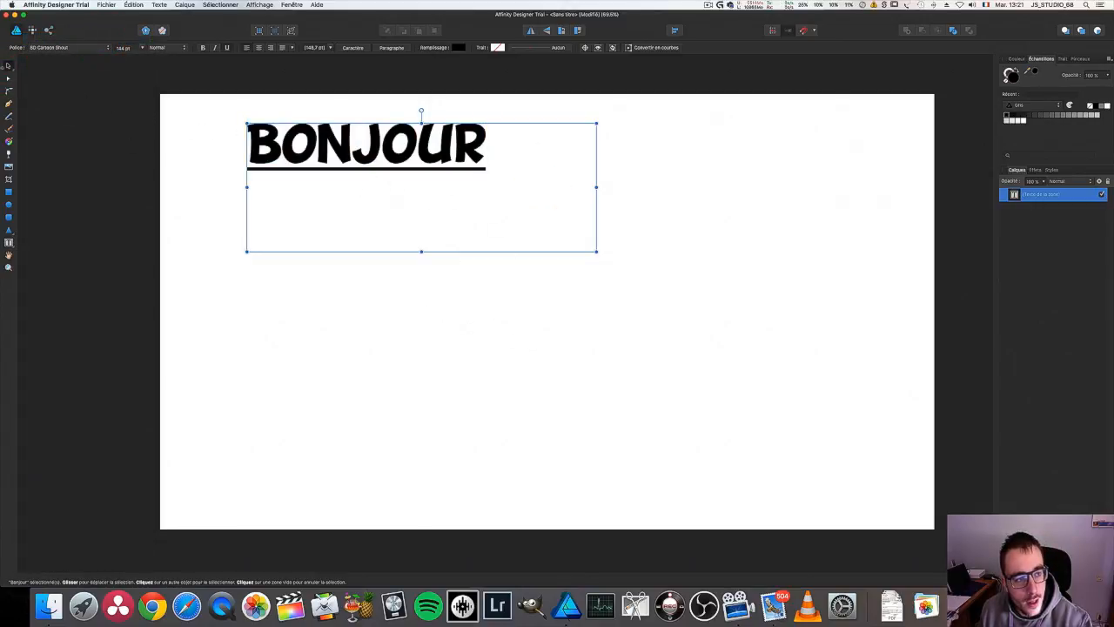
pyautogui.moveTo(363, 177); pyautogui.dragTo(493, 398)
pyautogui.moveTo(721, 485); pyautogui.dragTo(407, 572)
pyautogui.moveTo(375, 478); pyautogui.dragTo(208, 241)
pyautogui.click(335, 209)
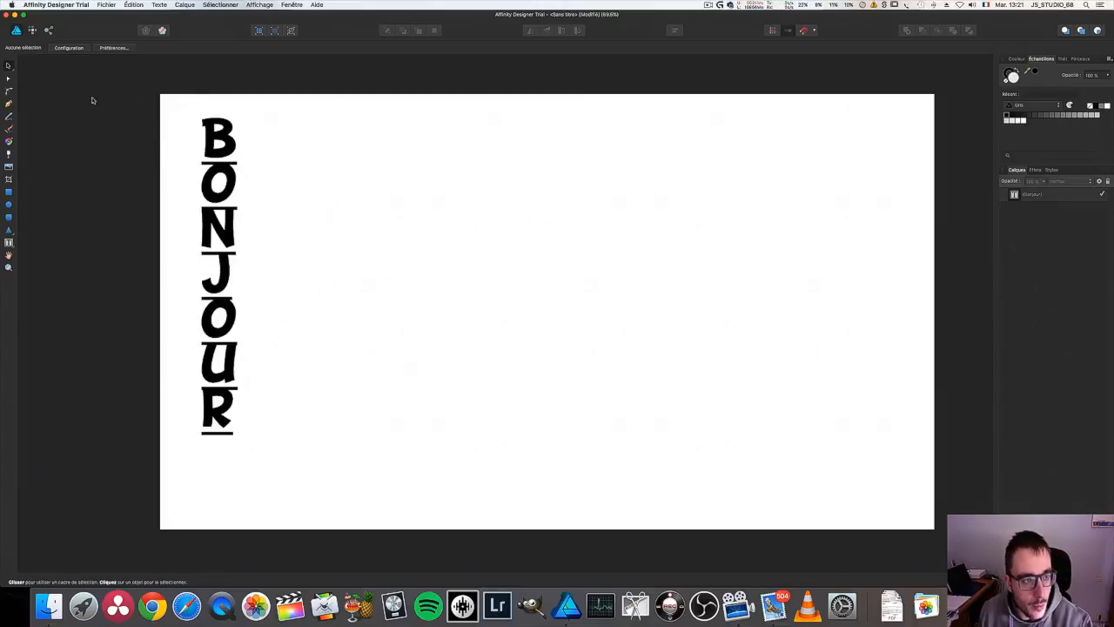
# Add 24 pt artistic text reading "vfdvvdvdvdvd" to the right of the stacked word.
pyautogui.click(11, 244)
pyautogui.click(52, 244)
pyautogui.moveTo(320, 142); pyautogui.dragTo(545, 285)
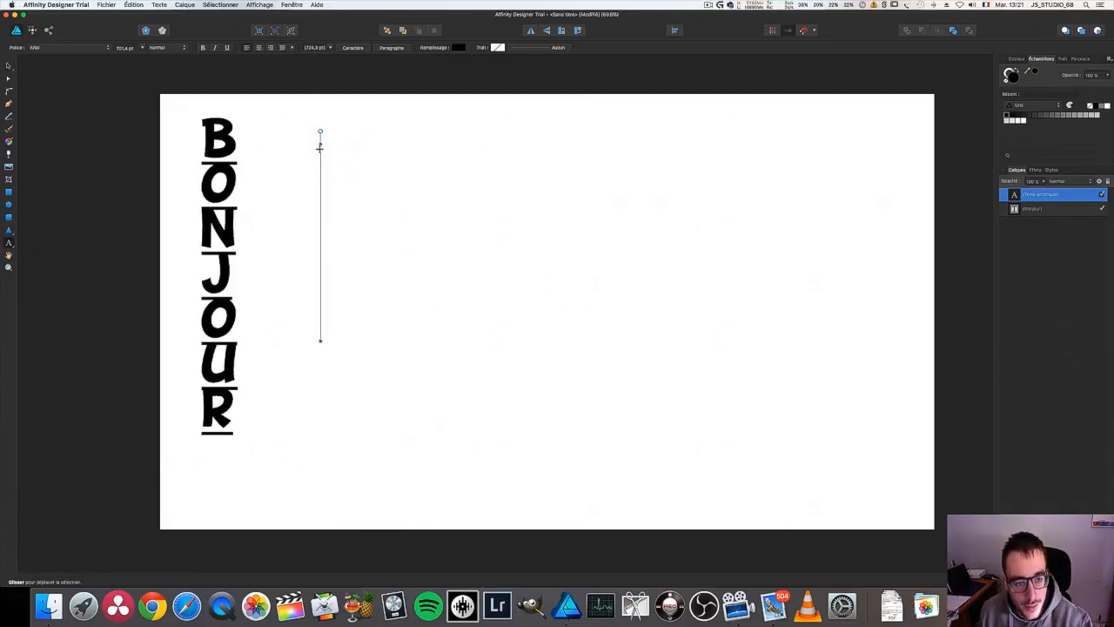
pyautogui.click(142, 47)
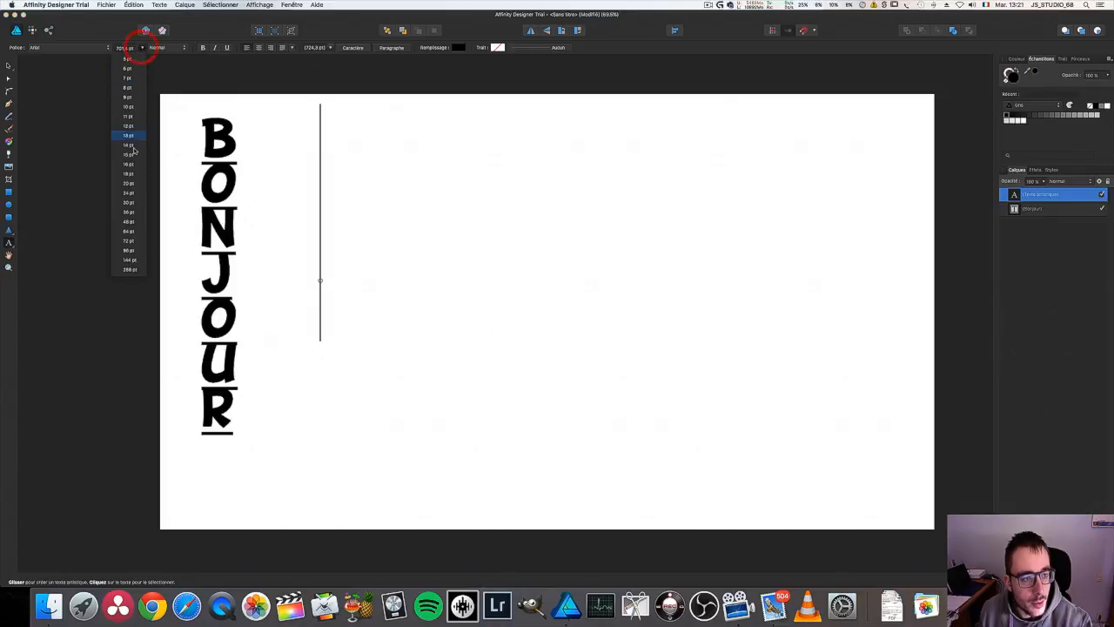
pyautogui.click(136, 188)
pyautogui.write('sfdvdvdvdvd')
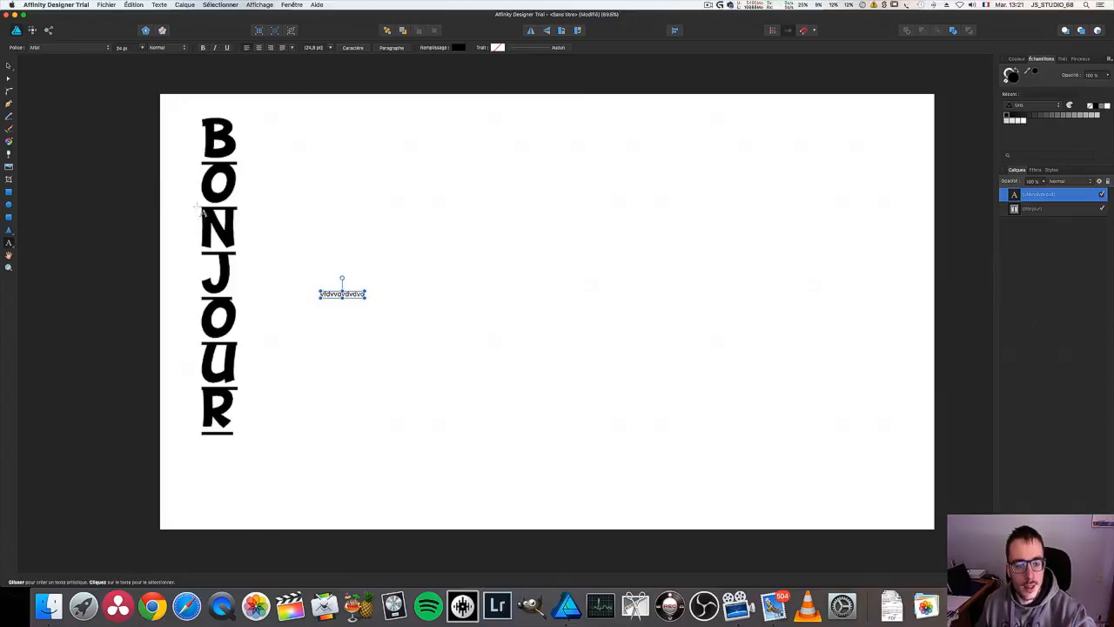
# Enlarge the artistic text line and tilt it slightly upwards to the right.
pyautogui.moveTo(366, 299); pyautogui.dragTo(684, 483)
pyautogui.moveTo(508, 277)
pyautogui.mouseDown()
pyautogui.moveTo(433, 301)
pyautogui.moveTo(666, 462)
pyautogui.moveTo(455, 217)
pyautogui.moveTo(523, 279)
pyautogui.moveTo(499, 258)
pyautogui.moveTo(510, 279)
pyautogui.mouseUp()
pyautogui.moveTo(707, 341); pyautogui.dragTo(473, 357)
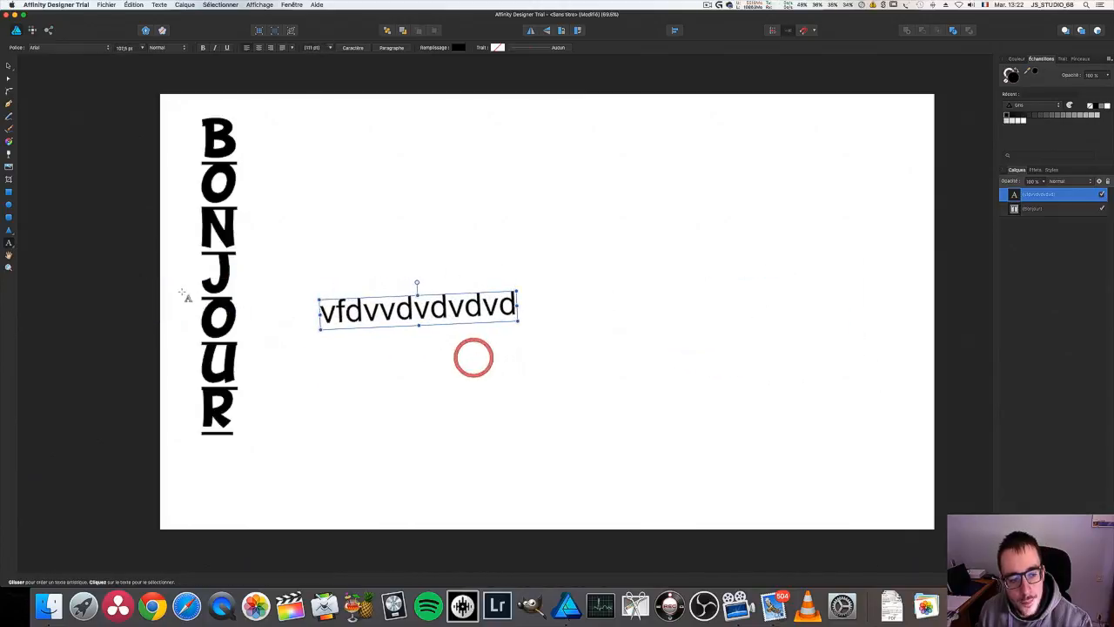
# Lengthen the "Bonjour" text frame downwards to enclose all of its stacked letters.
pyautogui.click(7, 65)
pyautogui.click(186, 112)
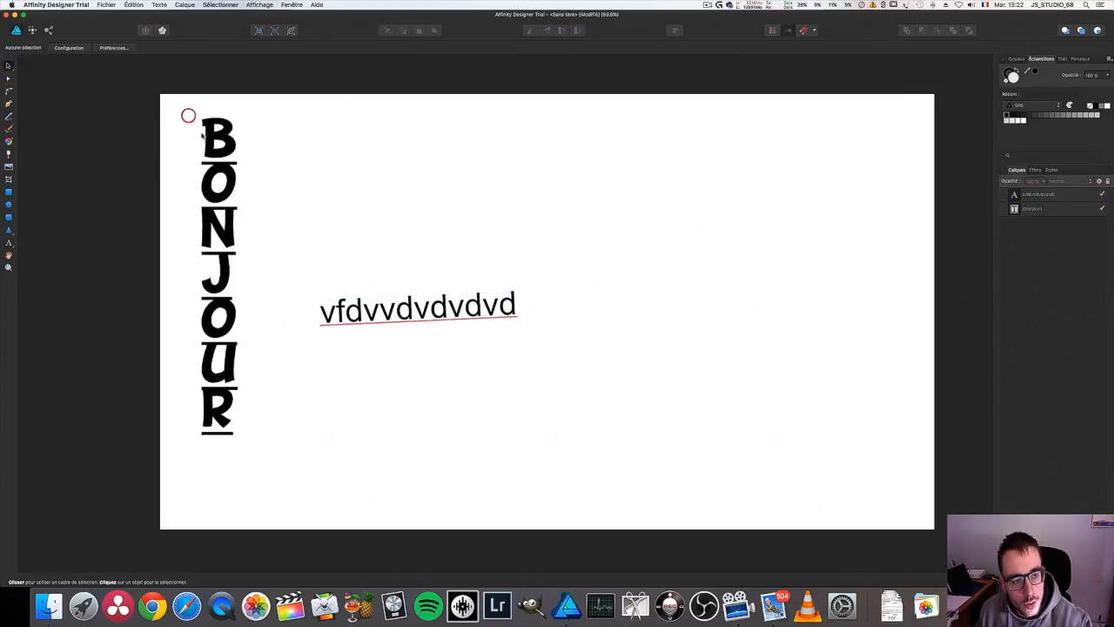
pyautogui.click(216, 130)
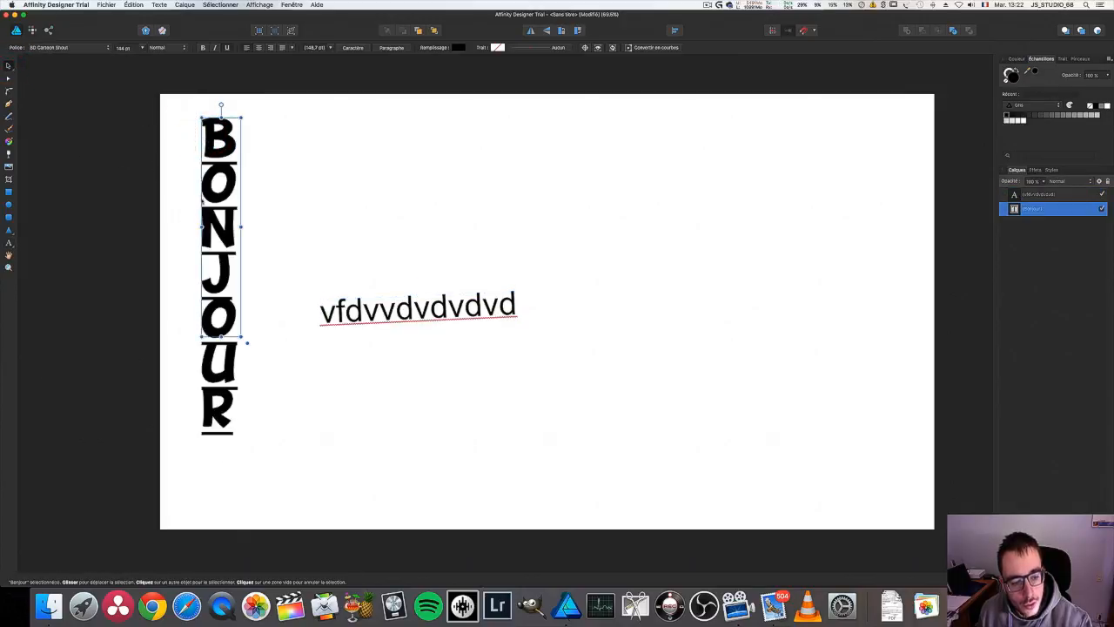
pyautogui.moveTo(241, 339); pyautogui.dragTo(247, 440)
# Try stretching and steeply rotating the artistic text line with the Move tool, and delete it from the page.
pyautogui.click(339, 308)
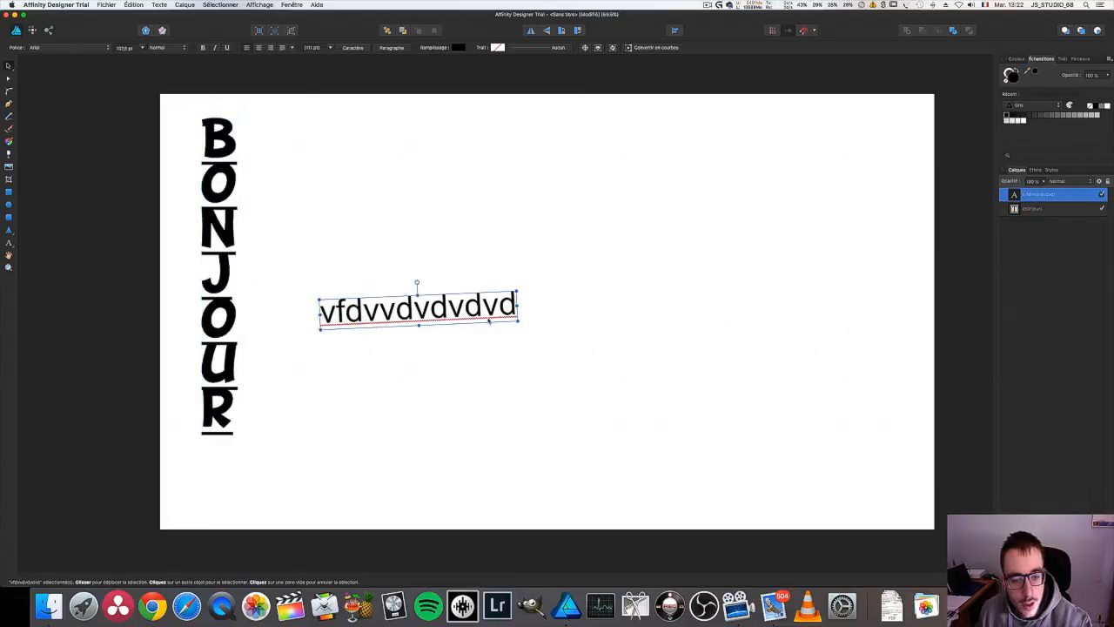
pyautogui.moveTo(517, 321); pyautogui.dragTo(484, 394)
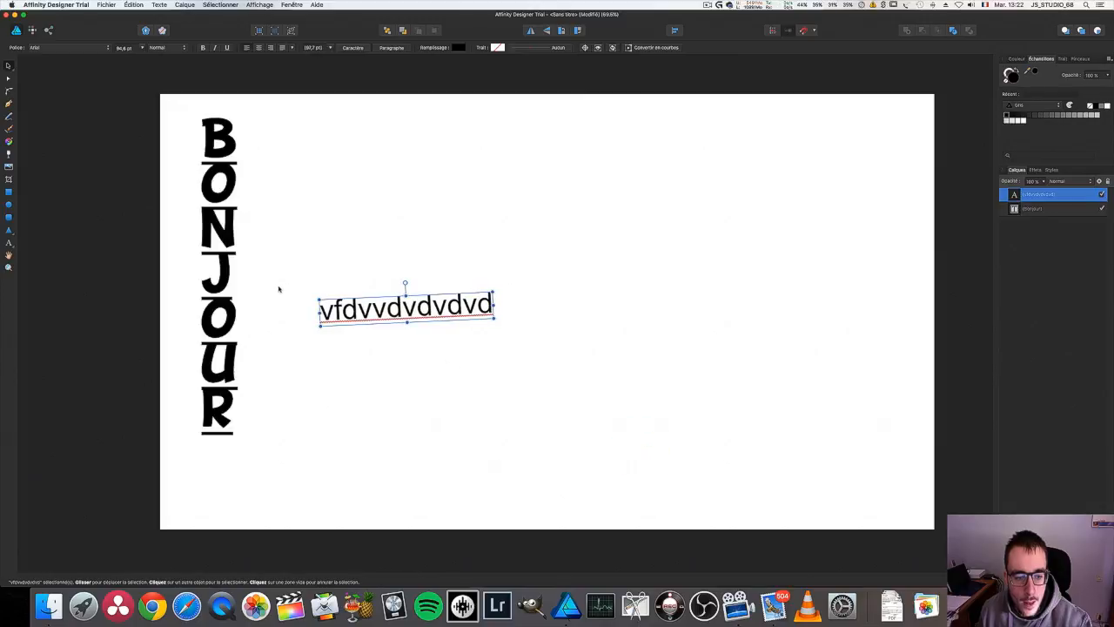
pyautogui.click(495, 317)
pyautogui.moveTo(494, 319); pyautogui.dragTo(780, 388)
pyautogui.moveTo(556, 280); pyautogui.dragTo(479, 313)
pyautogui.moveTo(595, 337); pyautogui.dragTo(645, 411)
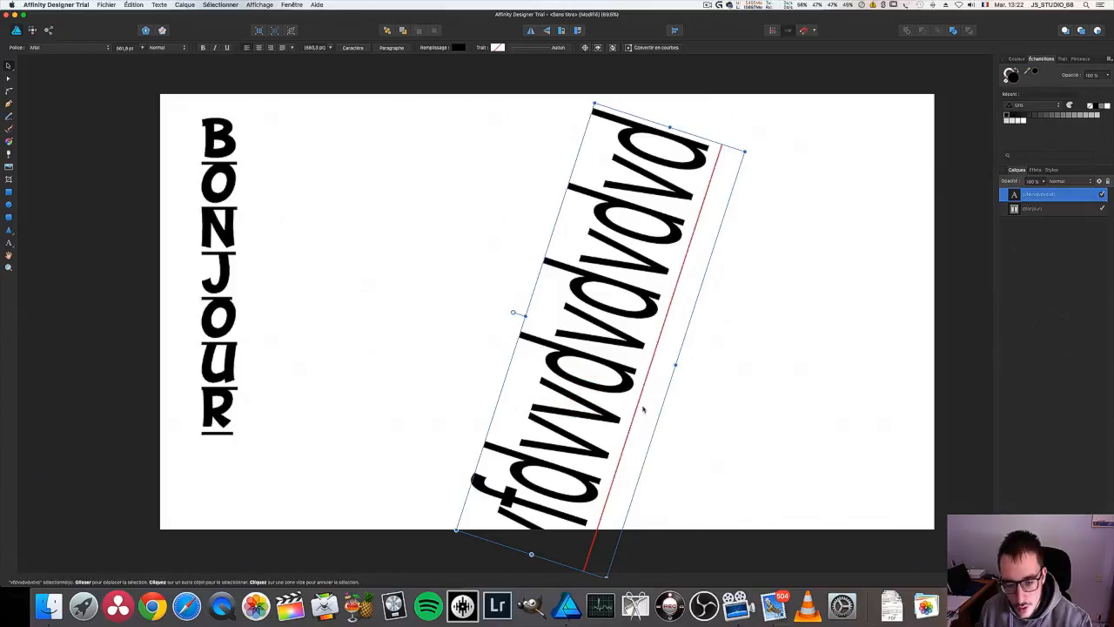
pyautogui.press('Delete')
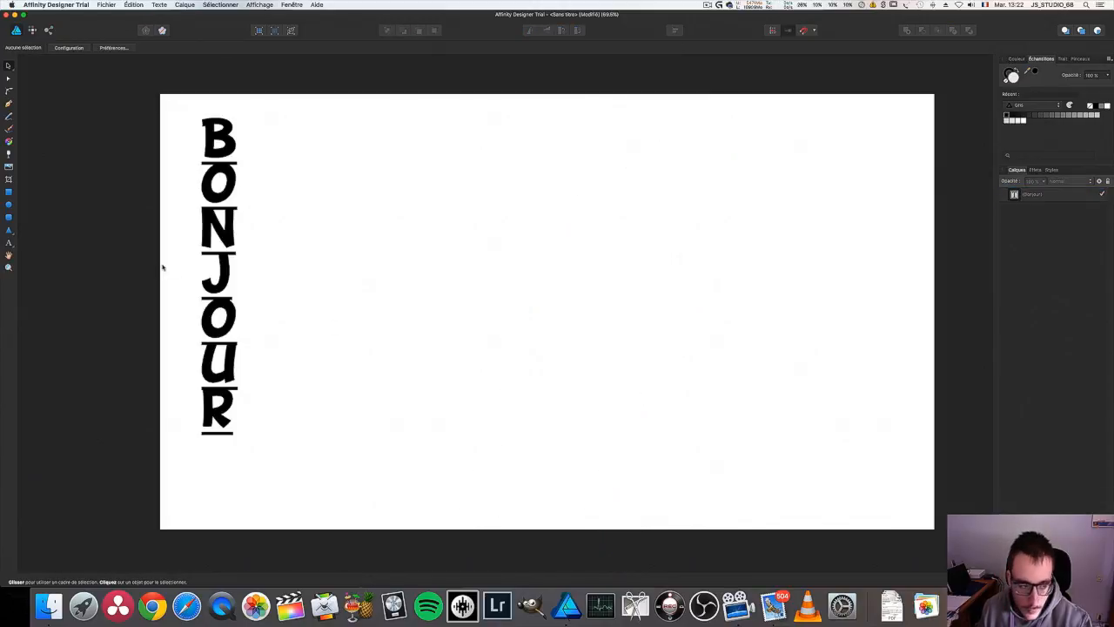
# Draw a large triangle in the middle of the page with the Triangle tool.
pyautogui.click(13, 231)
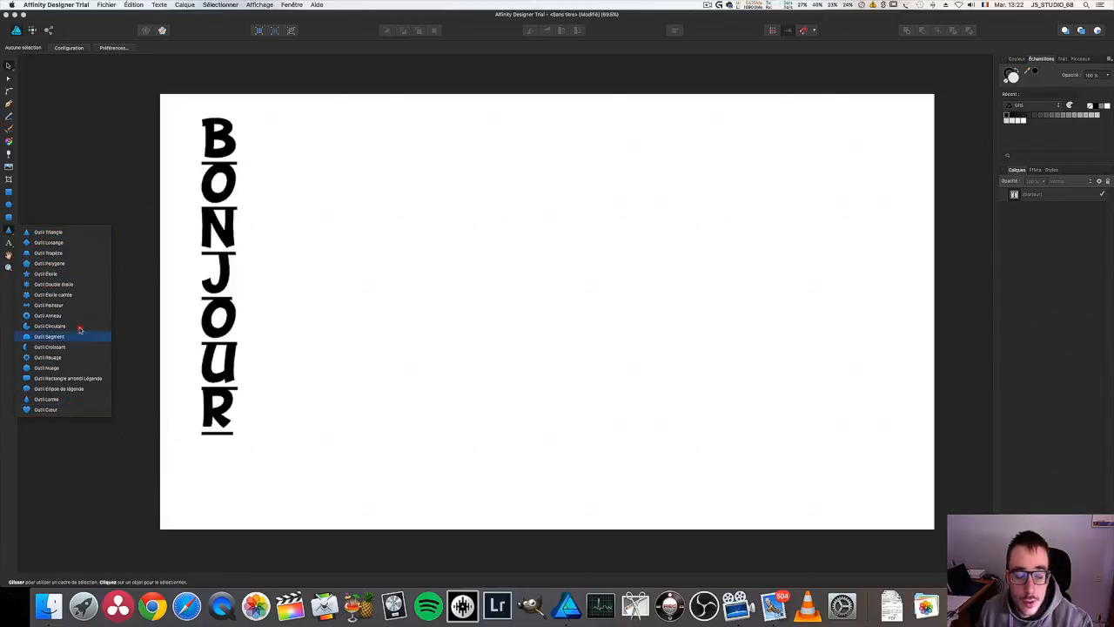
pyautogui.click(75, 231)
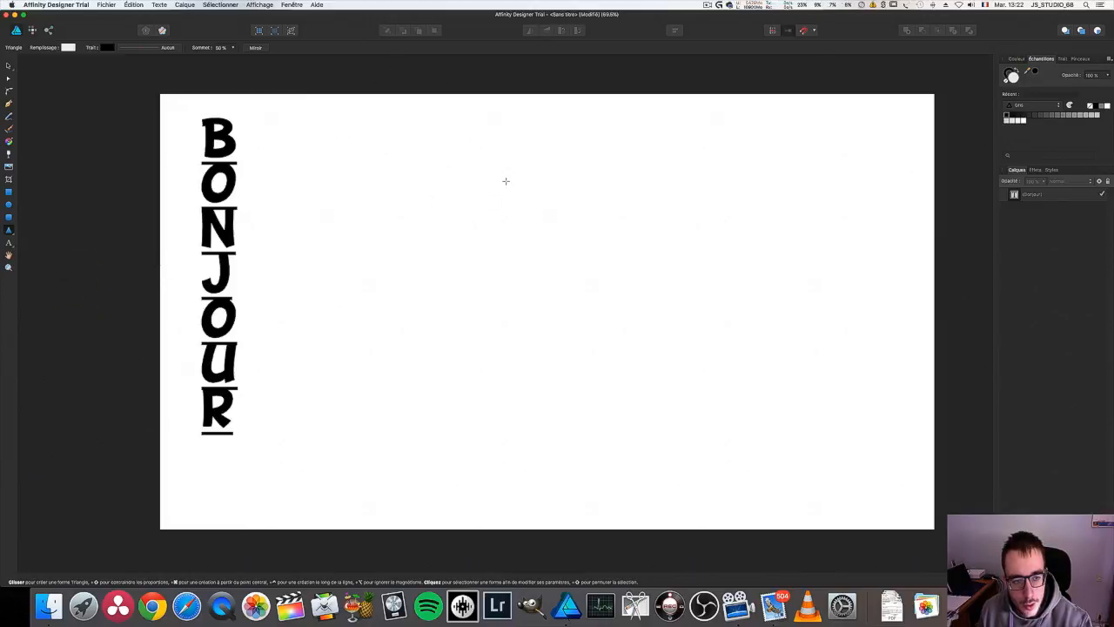
pyautogui.moveTo(363, 149); pyautogui.dragTo(625, 387)
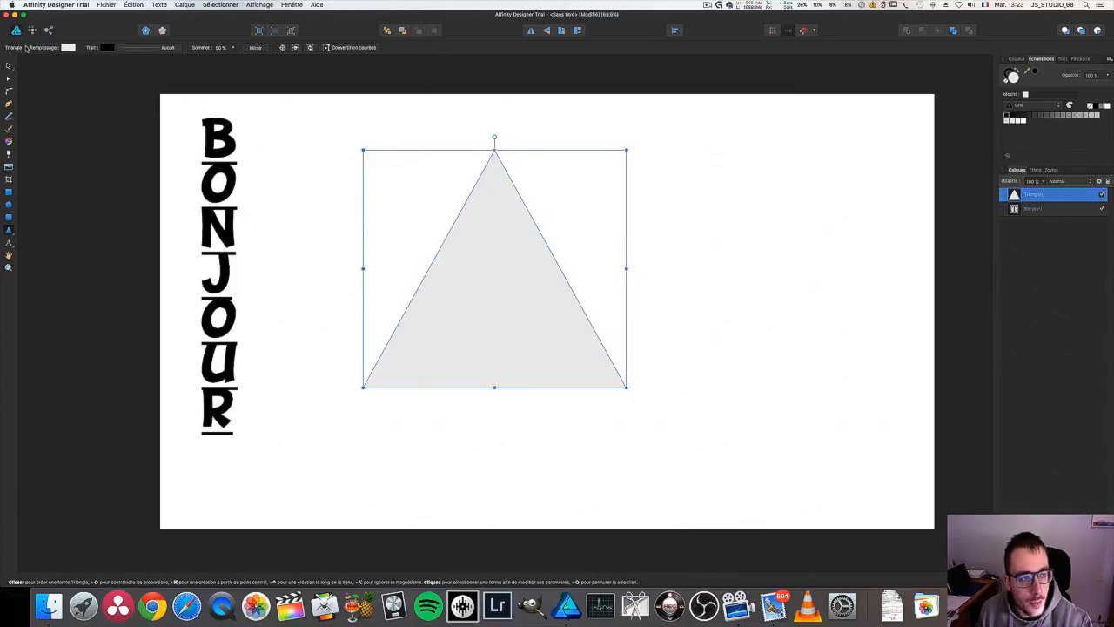
# Give the triangle a gold fill with a grainy noise texture using the hue colour mode.
pyautogui.click(69, 48)
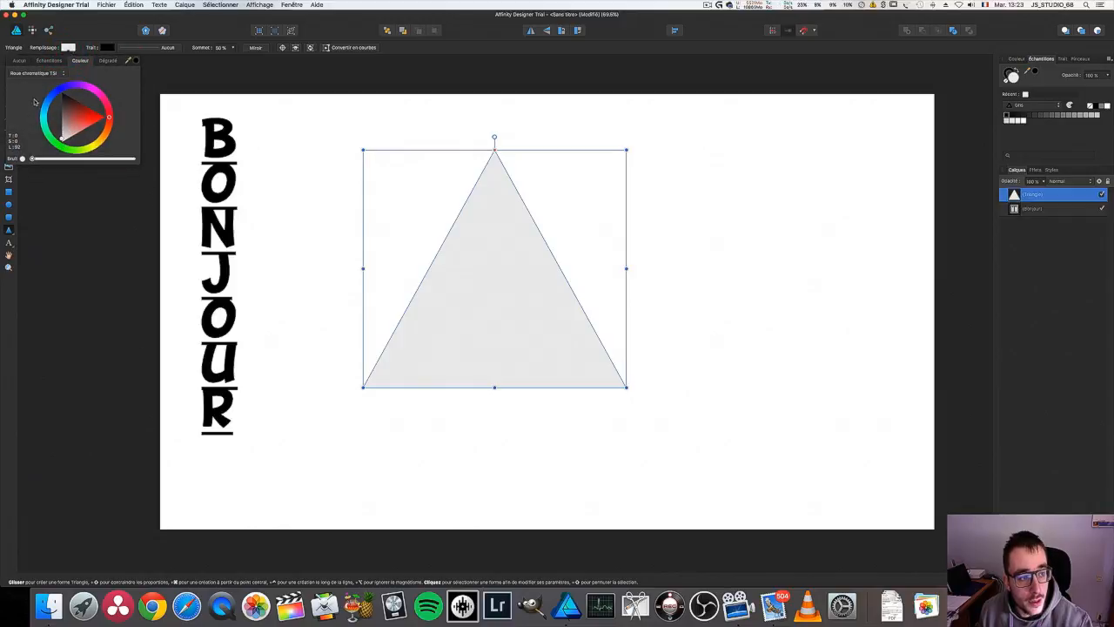
pyautogui.click(46, 73)
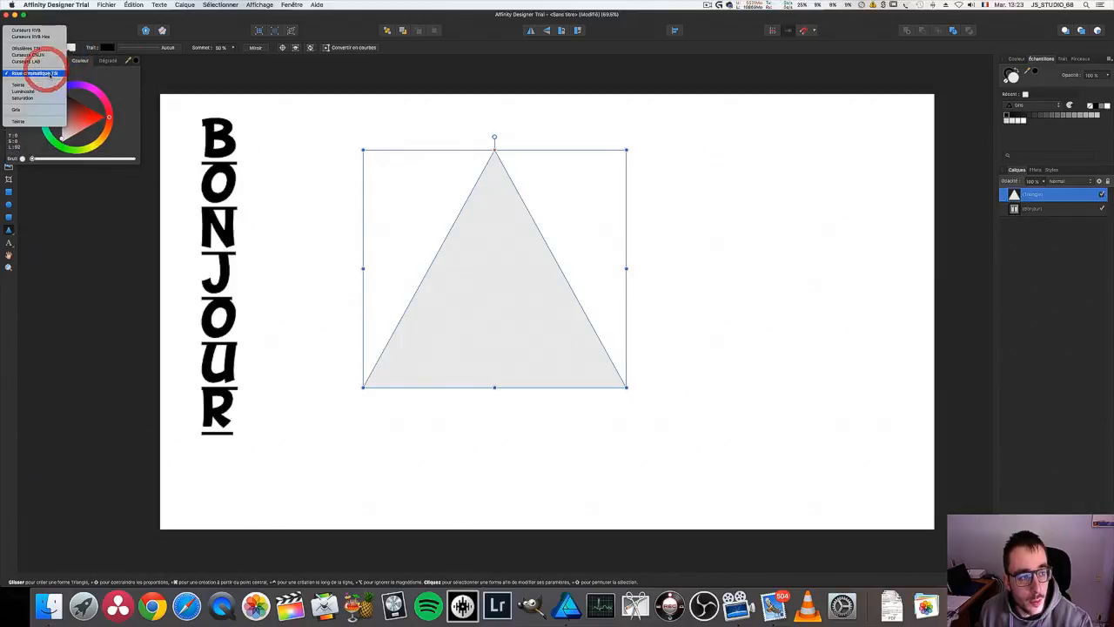
pyautogui.click(43, 30)
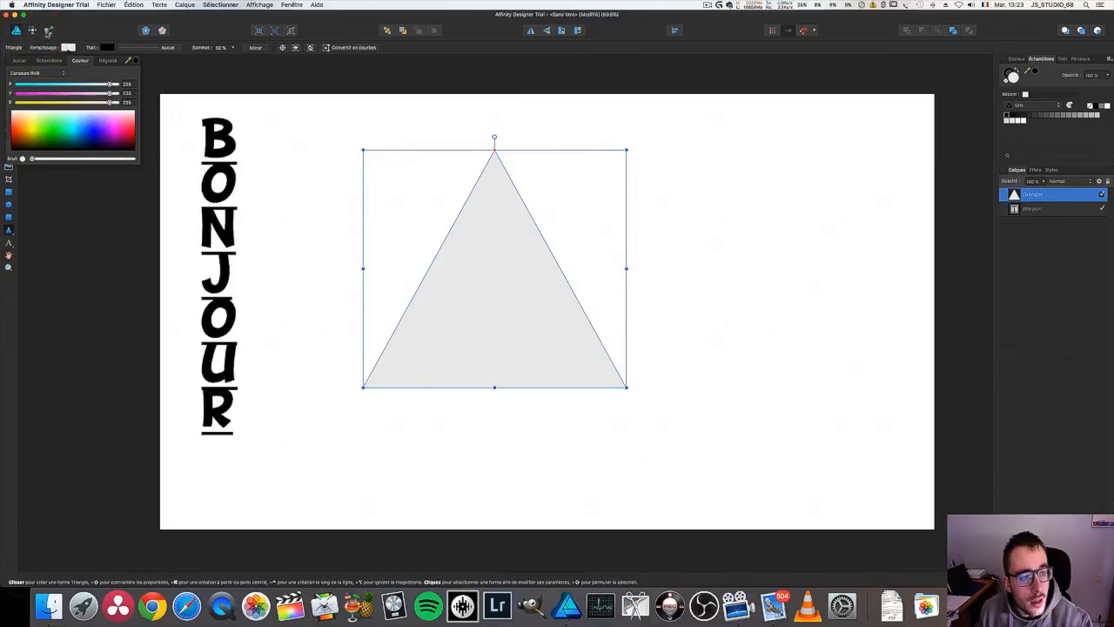
pyautogui.click(61, 76)
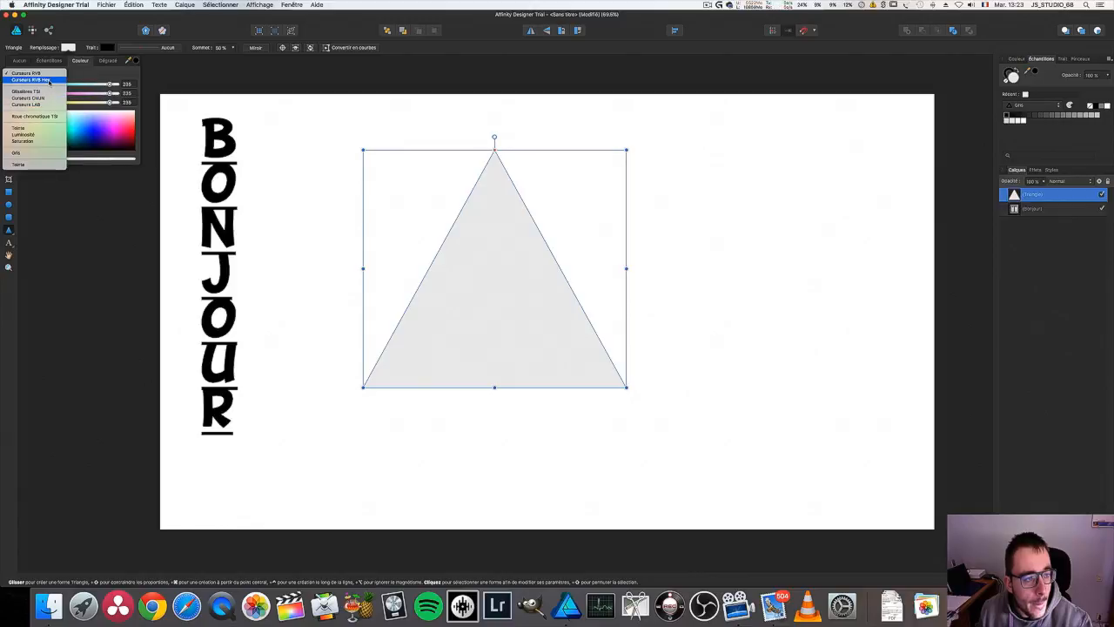
pyautogui.click(37, 128)
pyautogui.moveTo(9, 99); pyautogui.dragTo(86, 128)
pyautogui.moveTo(33, 159); pyautogui.dragTo(79, 112)
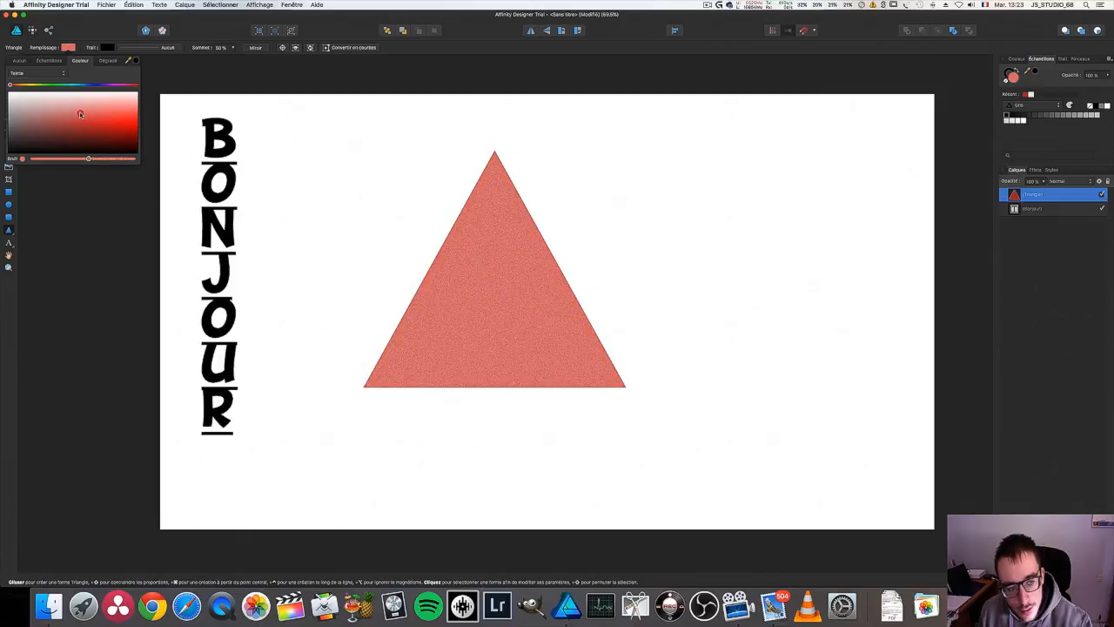
pyautogui.moveTo(11, 86)
pyautogui.mouseDown()
pyautogui.moveTo(48, 86)
pyautogui.moveTo(24, 87)
pyautogui.mouseUp()
# Recolour the triangle's fill to olive green using the HSL colour wheel.
pyautogui.click(28, 74)
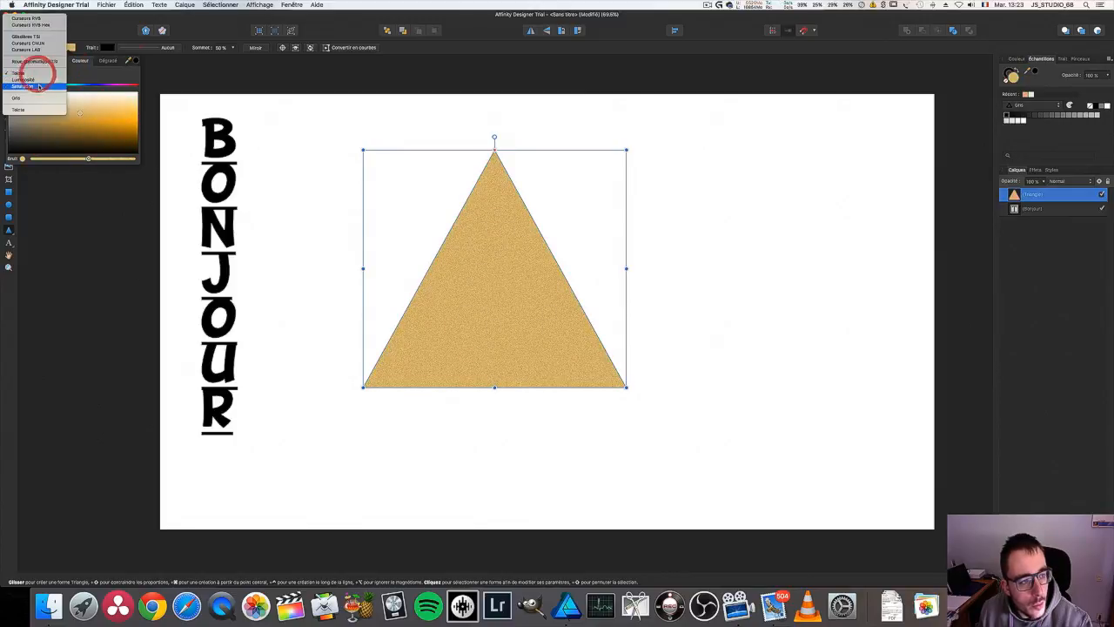
pyautogui.click(35, 61)
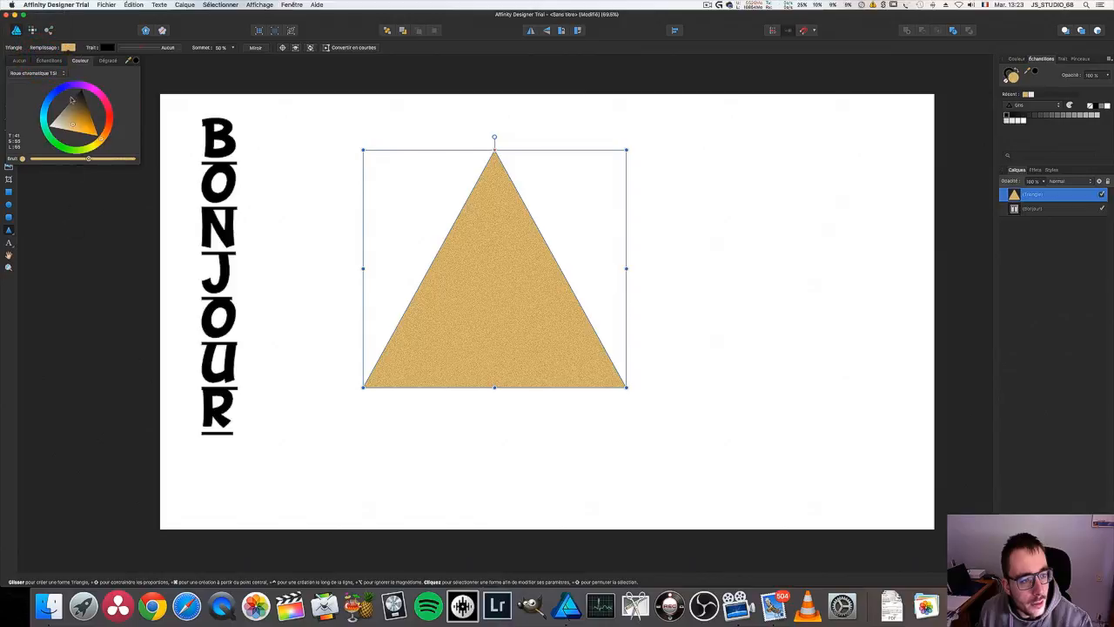
pyautogui.moveTo(73, 126)
pyautogui.mouseDown()
pyautogui.moveTo(102, 135)
pyautogui.moveTo(105, 100)
pyautogui.moveTo(103, 136)
pyautogui.moveTo(85, 139)
pyautogui.moveTo(78, 117)
pyautogui.moveTo(93, 133)
pyautogui.mouseUp()
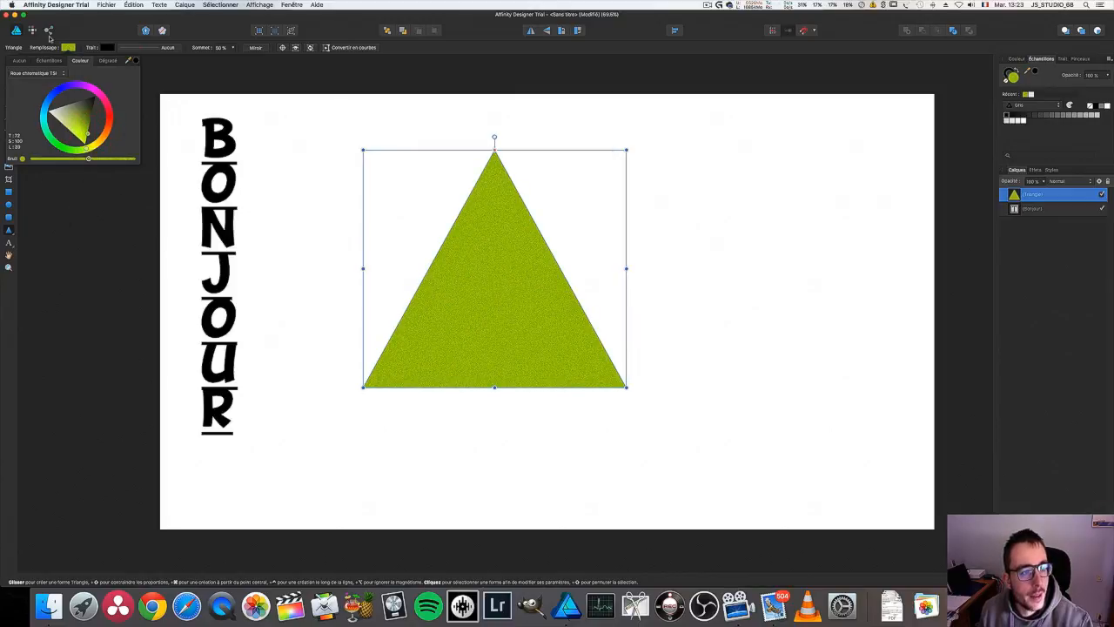
pyautogui.click(75, 47)
# Set the triangle's black outline to a width of 24 pt and deselect the shape.
pyautogui.click(106, 47)
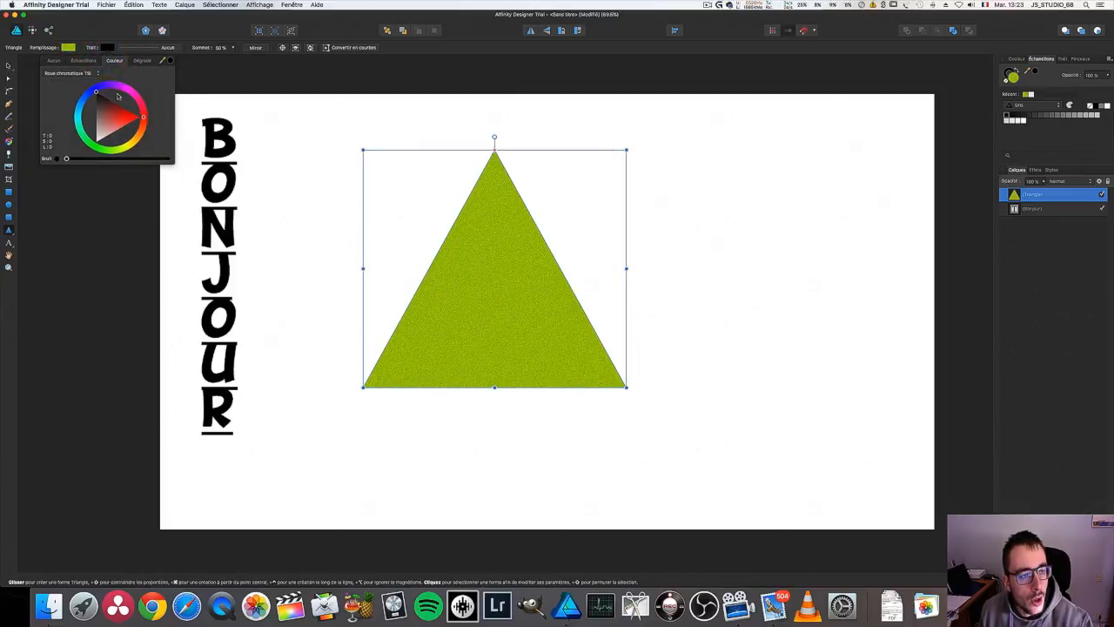
pyautogui.click(103, 48)
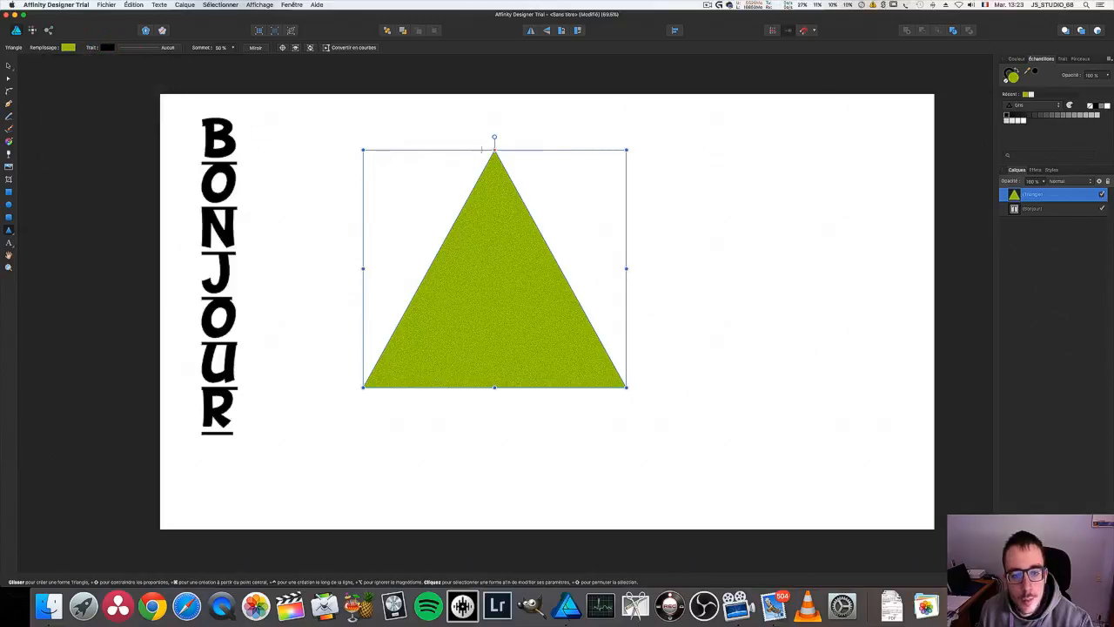
pyautogui.click(154, 48)
pyautogui.moveTo(128, 77)
pyautogui.mouseDown()
pyautogui.moveTo(172, 79)
pyautogui.moveTo(148, 75)
pyautogui.mouseUp()
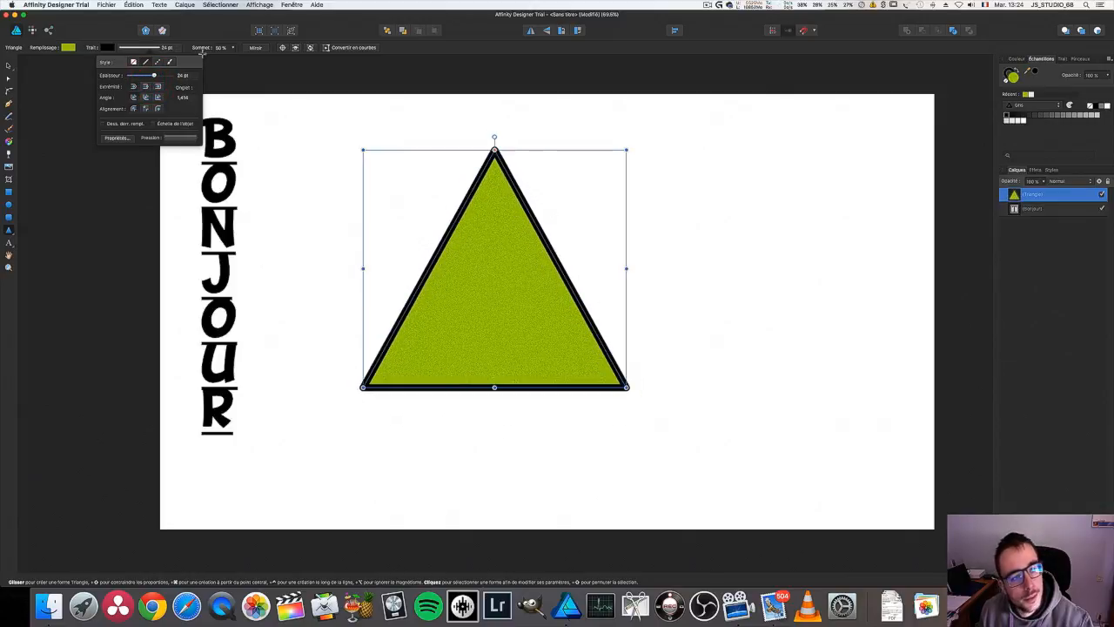
pyautogui.click(739, 239)
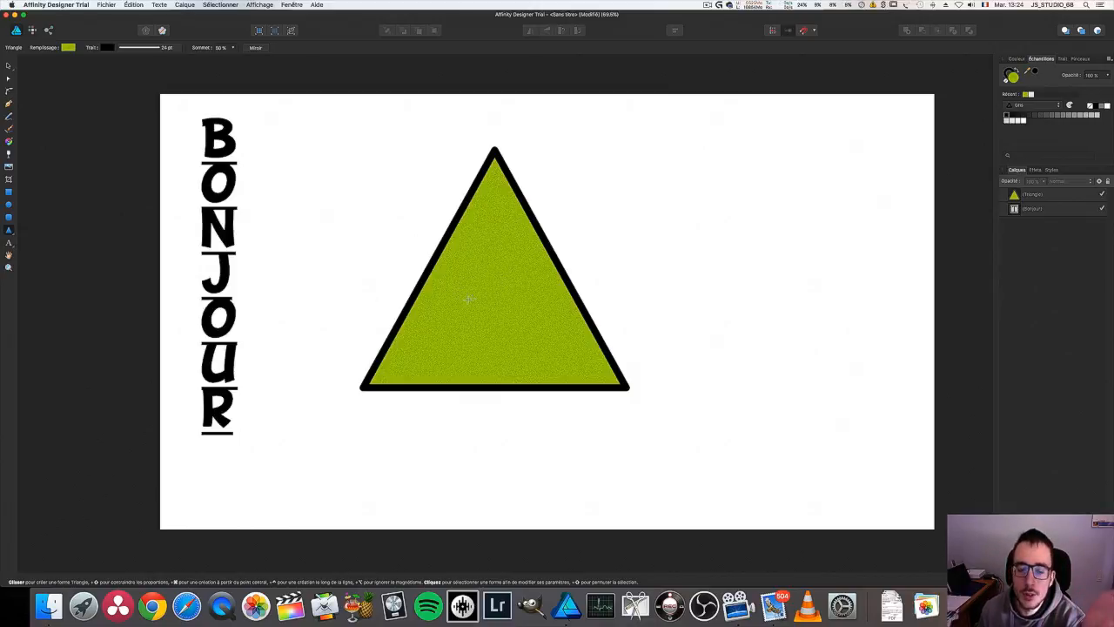
# Switch the stroke colour picker to RGB sliders and choose near-white as the stroke colour.
pyautogui.click(107, 48)
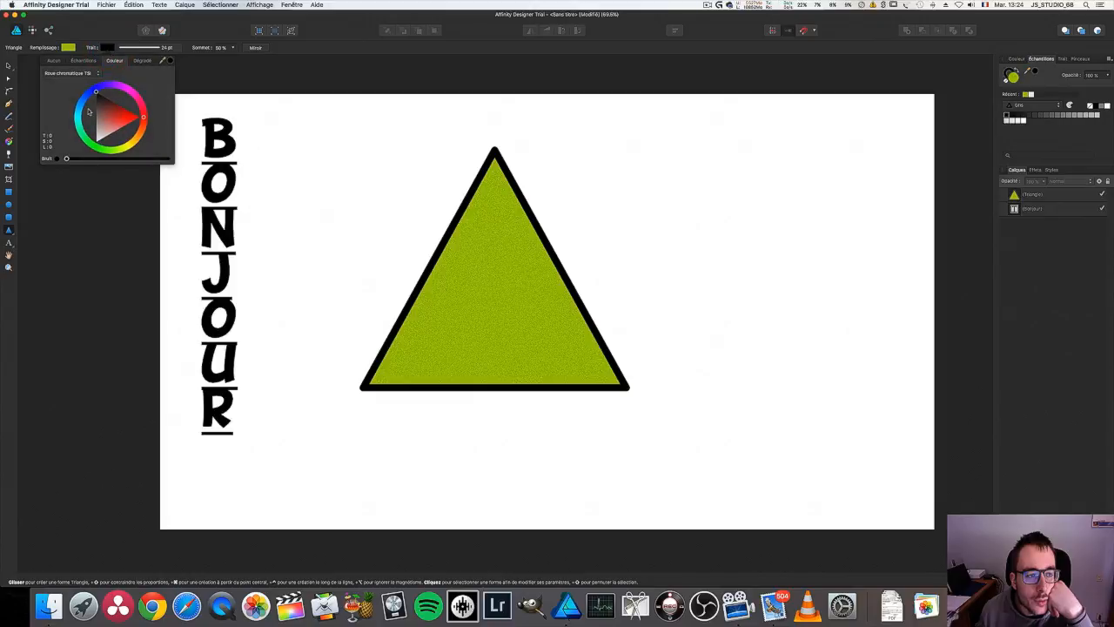
pyautogui.click(87, 73)
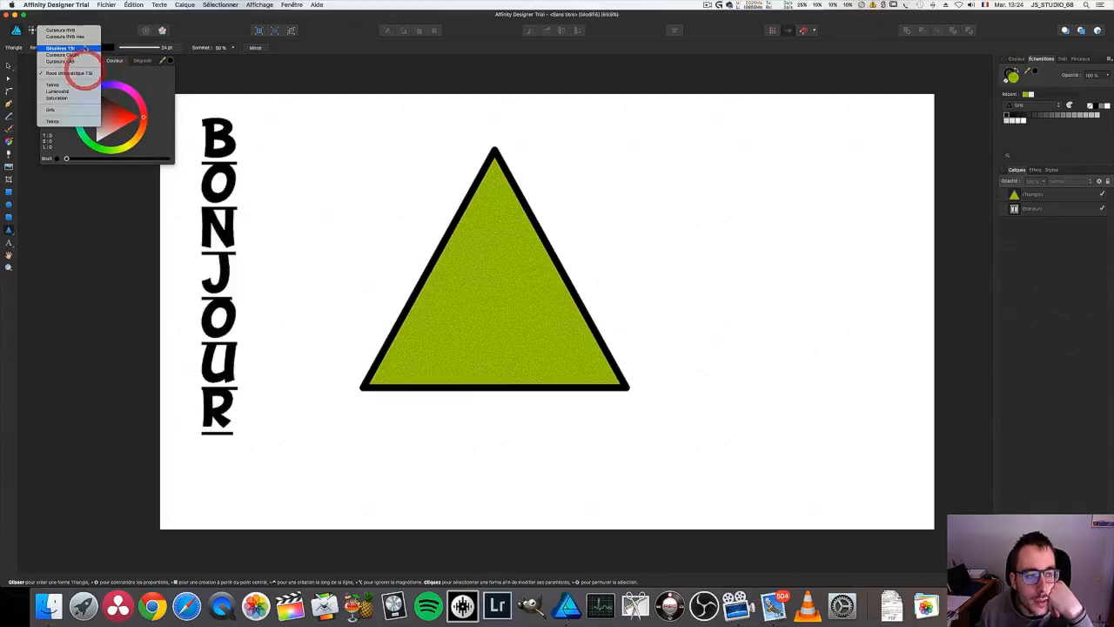
pyautogui.click(87, 30)
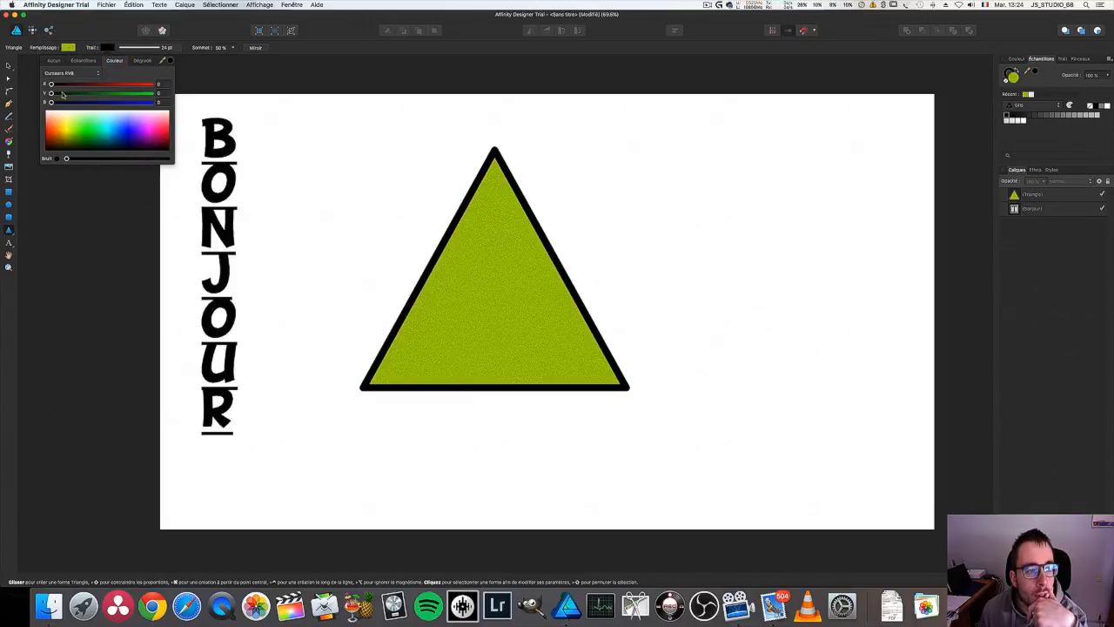
pyautogui.moveTo(79, 115); pyautogui.dragTo(47, 113)
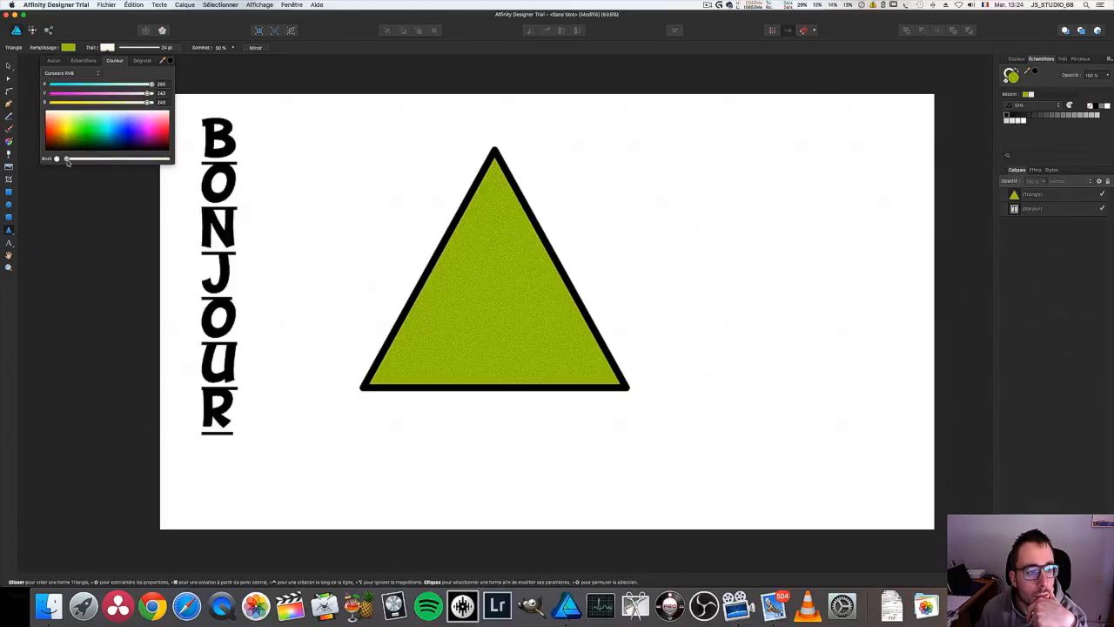
pyautogui.click(108, 47)
pyautogui.click(109, 47)
pyautogui.click(426, 220)
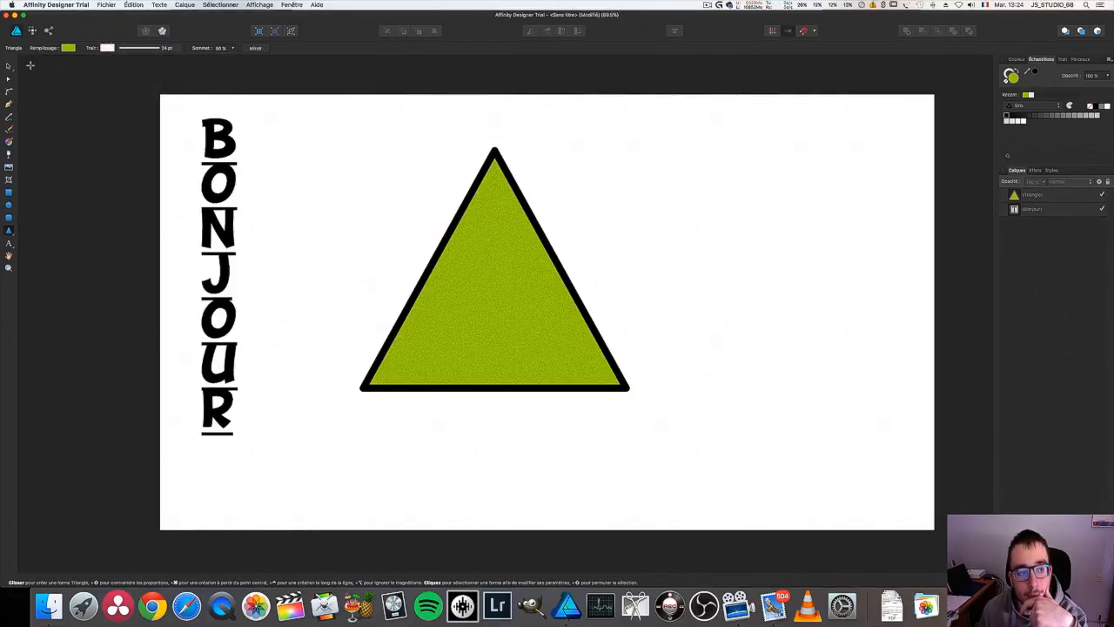
# Return the stroke colour to black using the RGB colour spectrum.
pyautogui.click(122, 48)
pyautogui.click(108, 48)
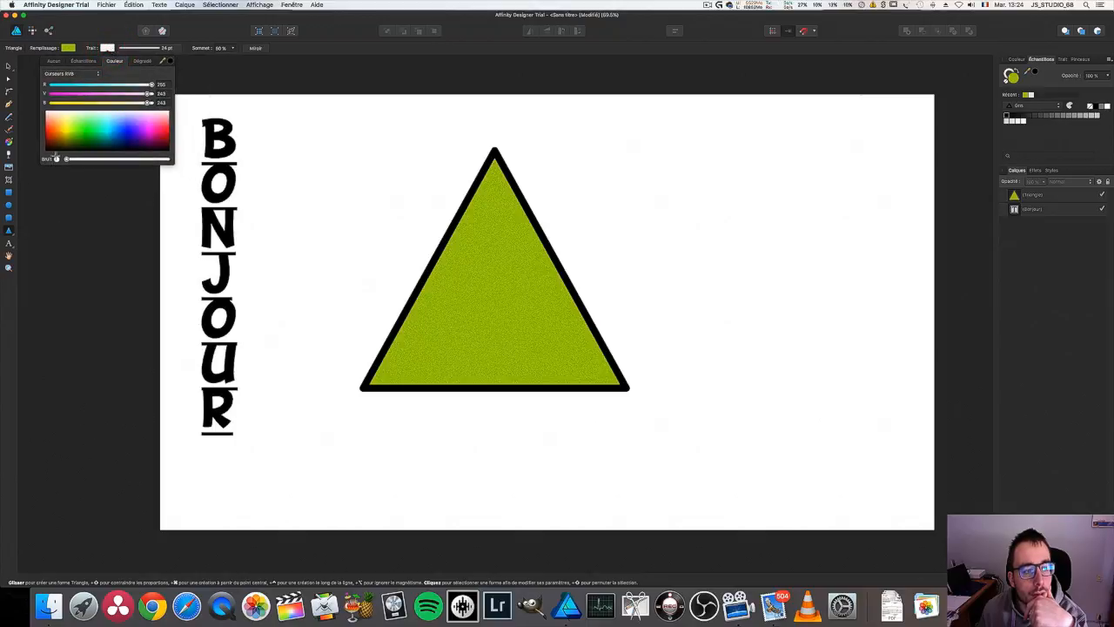
pyautogui.click(69, 75)
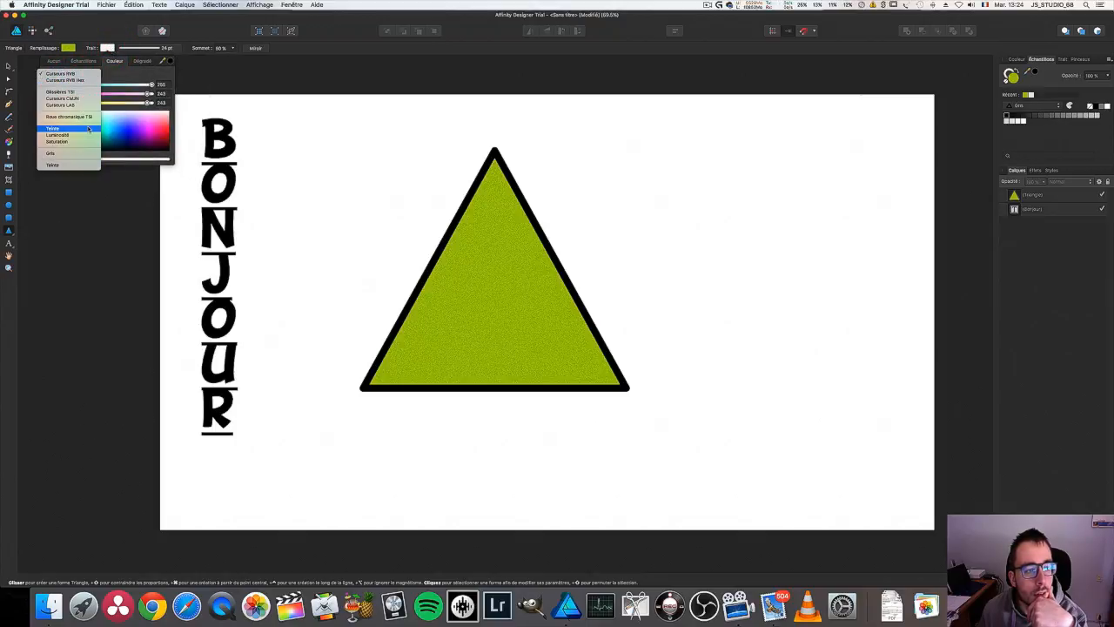
pyautogui.click(80, 73)
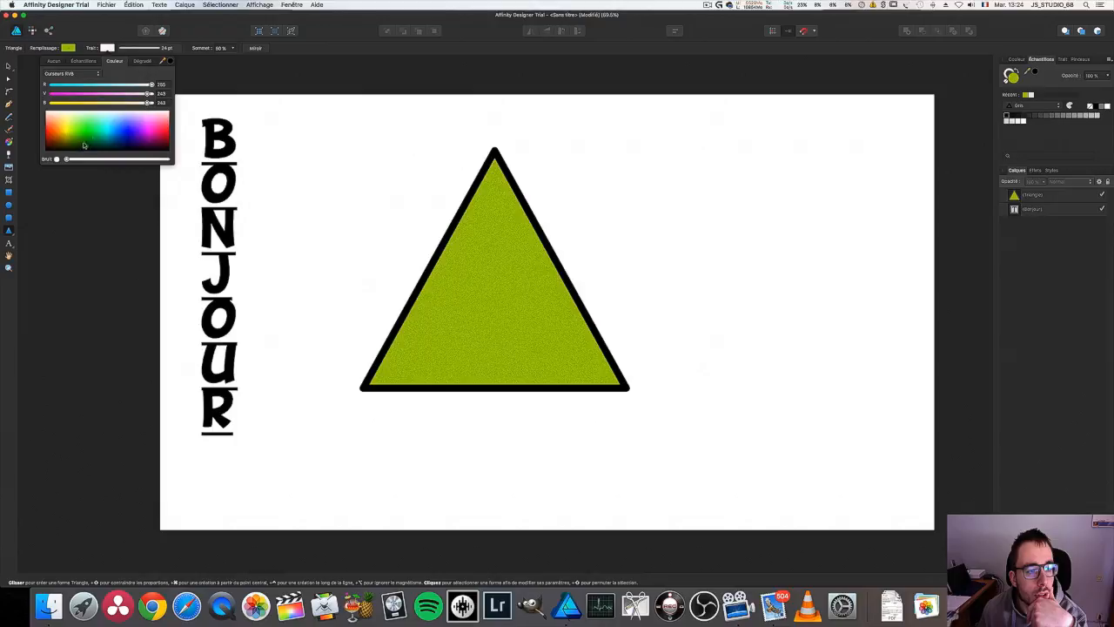
pyautogui.moveTo(58, 142); pyautogui.dragTo(42, 152)
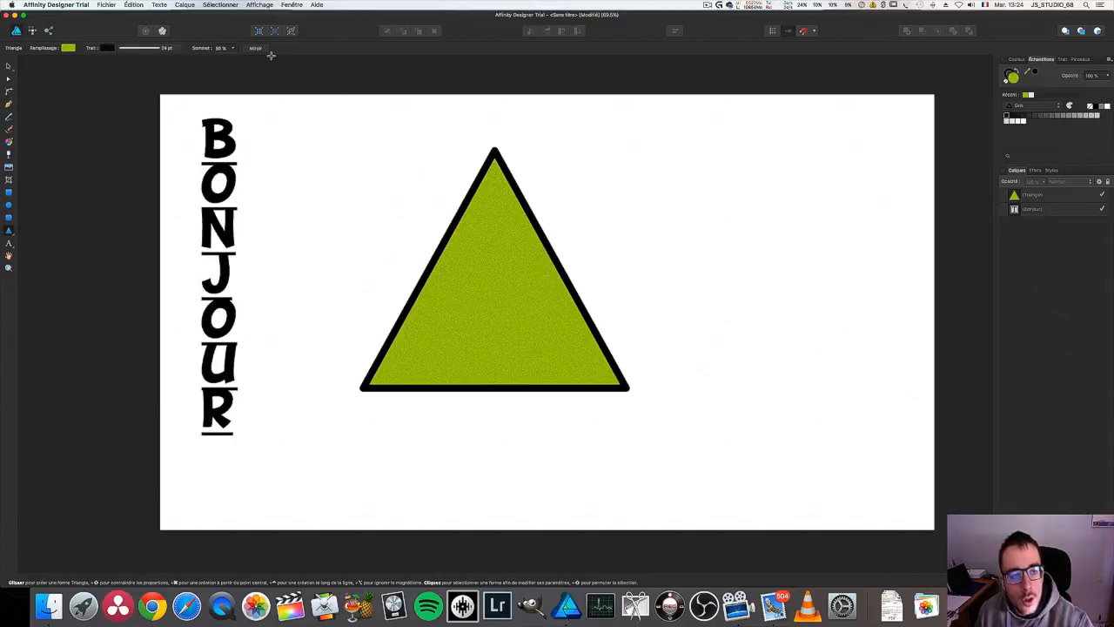
# Check the apex setting and lower the stroke width to 0.7 pt with no shape selected.
pyautogui.click(231, 48)
pyautogui.moveTo(233, 60)
pyautogui.mouseDown()
pyautogui.moveTo(278, 64)
pyautogui.moveTo(179, 63)
pyautogui.moveTo(234, 62)
pyautogui.mouseUp()
pyautogui.click(107, 47)
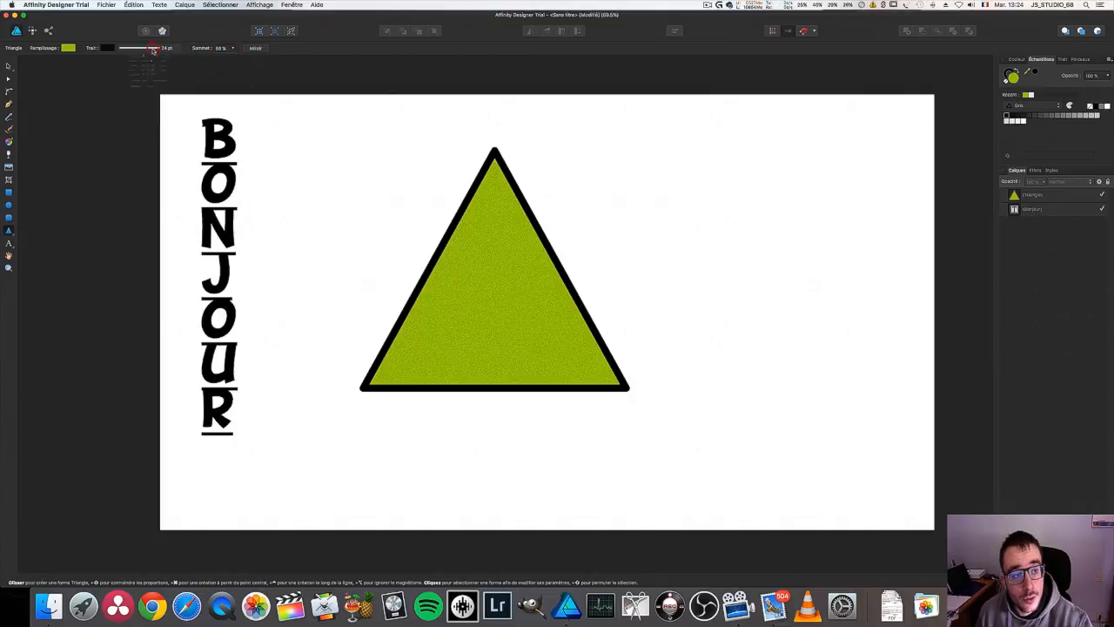
pyautogui.moveTo(153, 75); pyautogui.dragTo(134, 78)
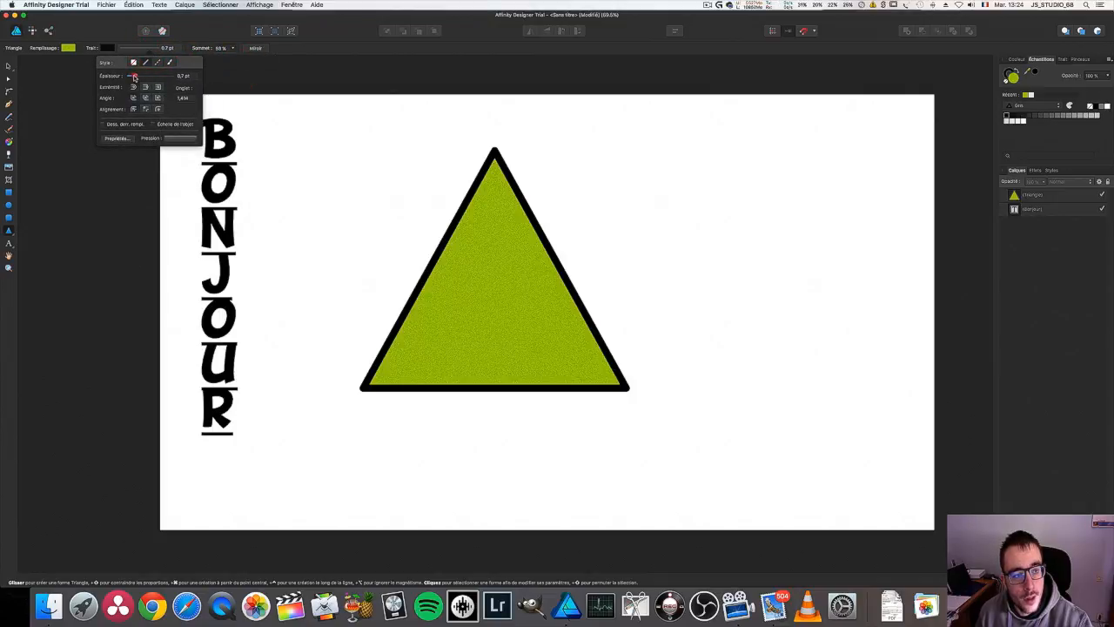
pyautogui.click(149, 45)
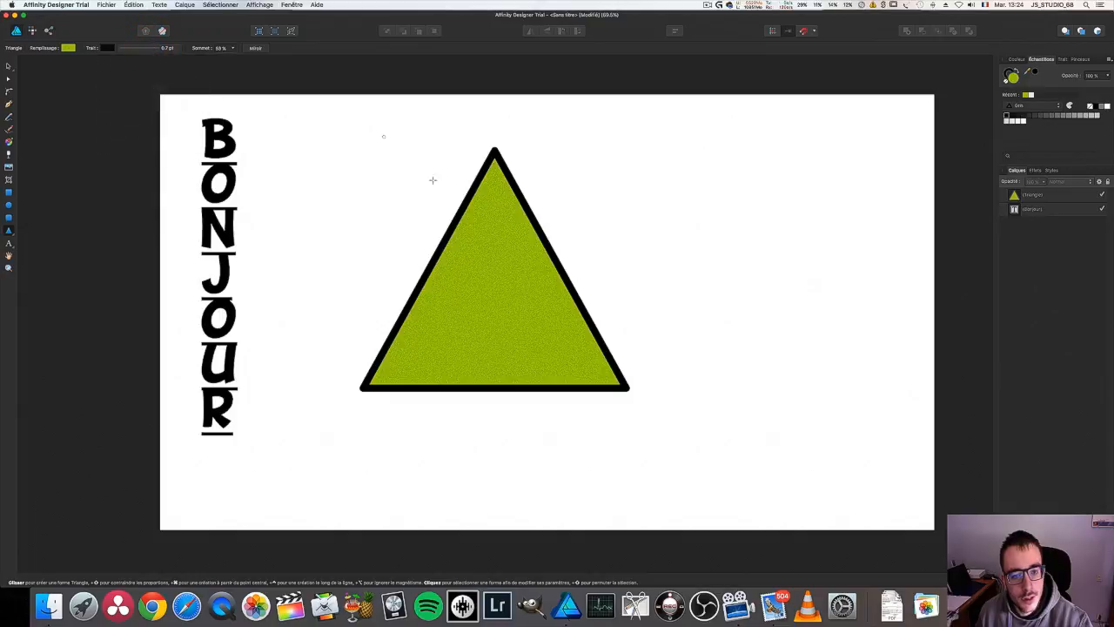
# Select the triangle, align its outline to the inside and set the outline width to 30 pt.
pyautogui.click(10, 68)
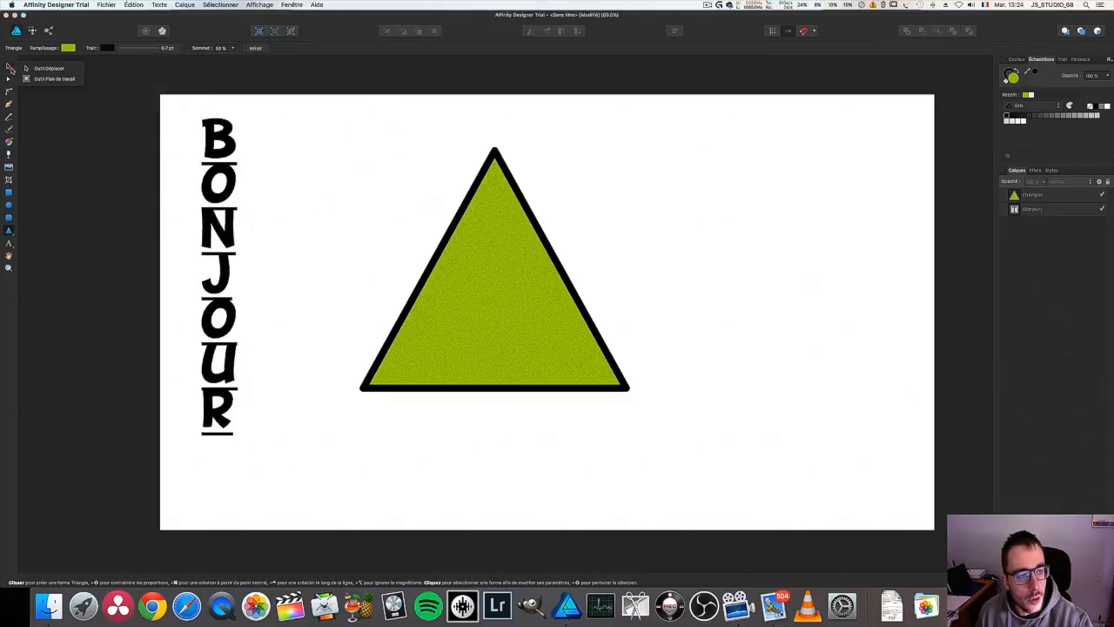
pyautogui.click(553, 294)
pyautogui.click(153, 47)
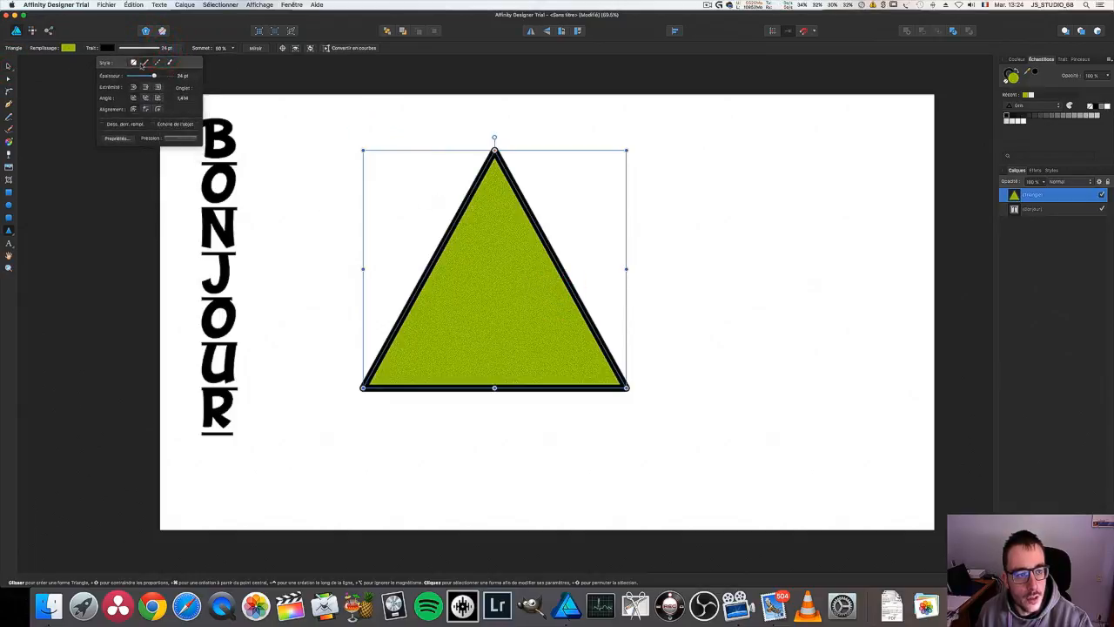
pyautogui.moveTo(155, 76); pyautogui.dragTo(144, 78)
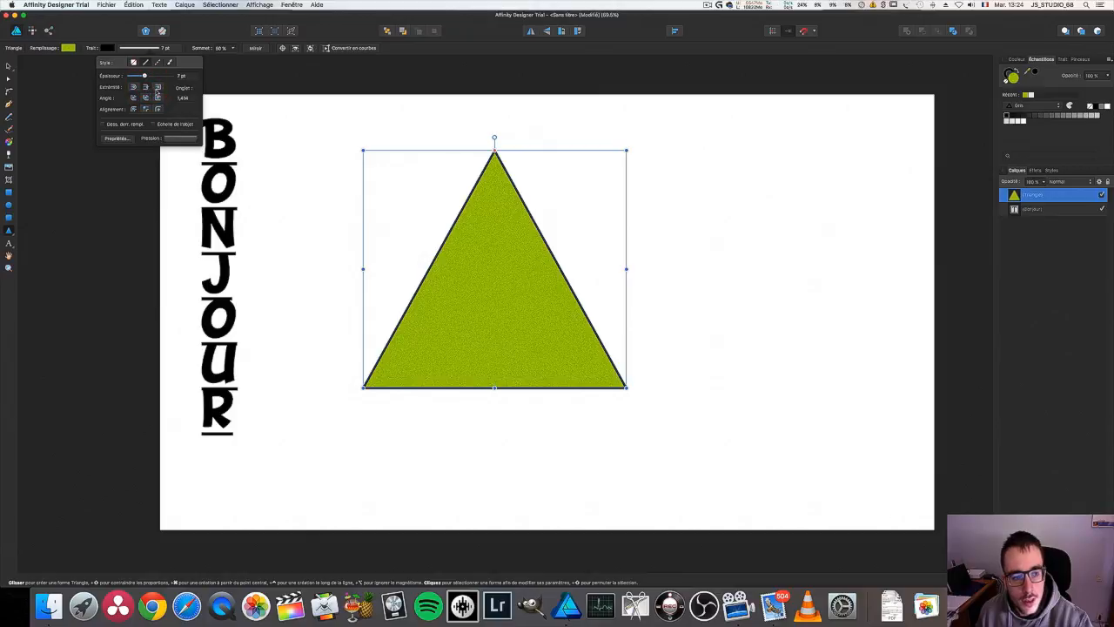
pyautogui.click(145, 110)
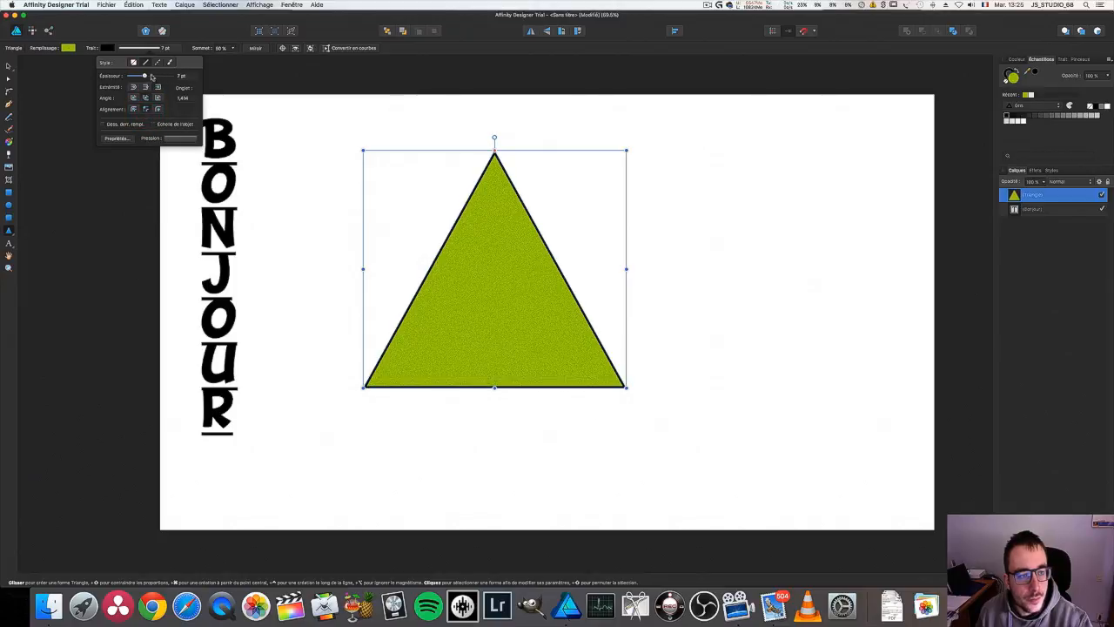
pyautogui.moveTo(144, 76); pyautogui.dragTo(160, 77)
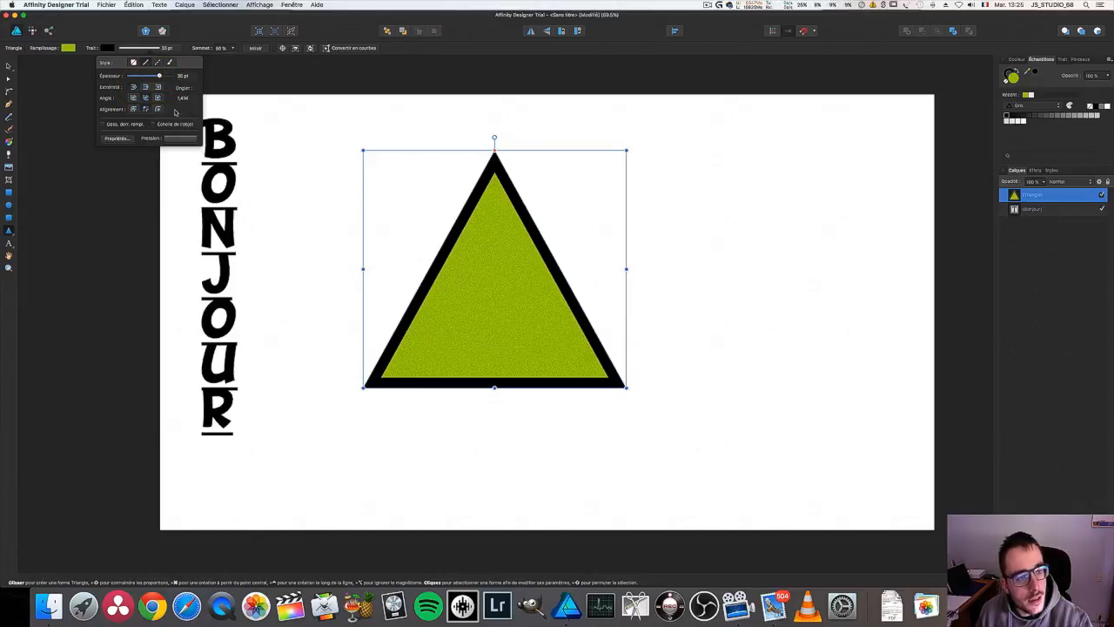
# Align the triangle's outline to the centre of its edge and set the outline width to 13 pt.
pyautogui.click(132, 109)
pyautogui.moveTo(159, 77); pyautogui.dragTo(62, 83)
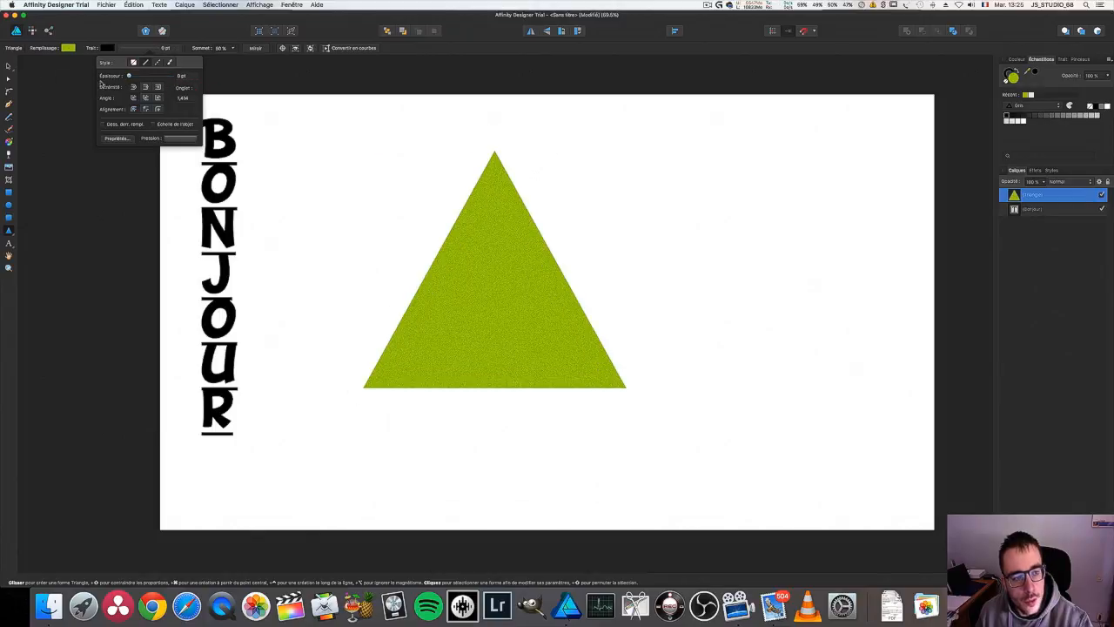
pyautogui.moveTo(132, 83); pyautogui.dragTo(132, 77)
pyautogui.moveTo(137, 78); pyautogui.dragTo(148, 76)
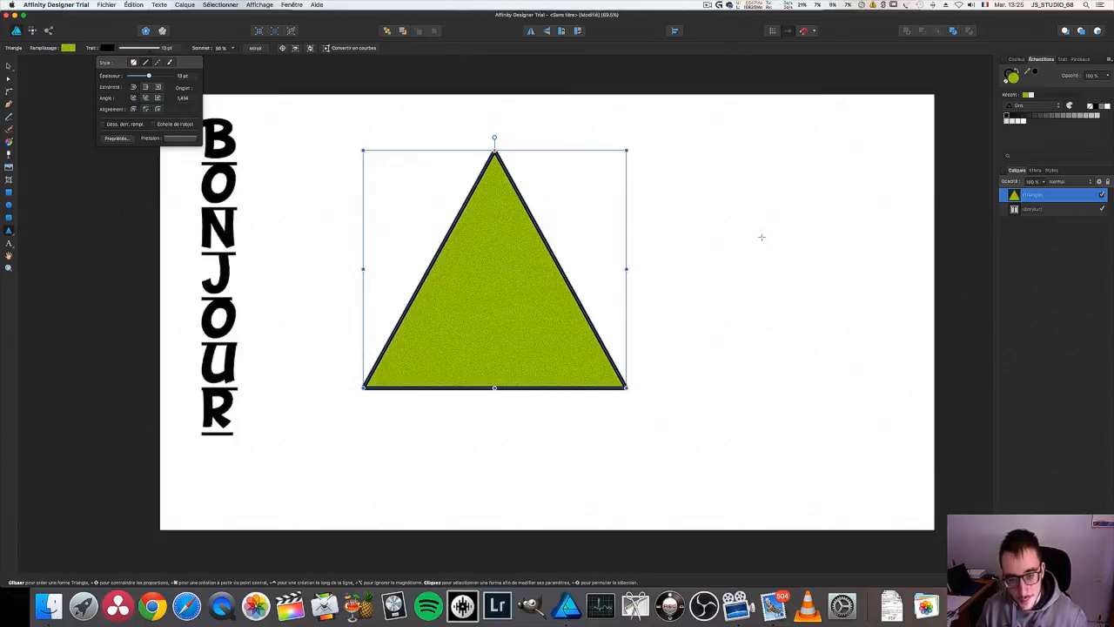
# Duplicate the triangle, shrink the copy to less than half size and place it centred inside the original.
pyautogui.click(9, 67)
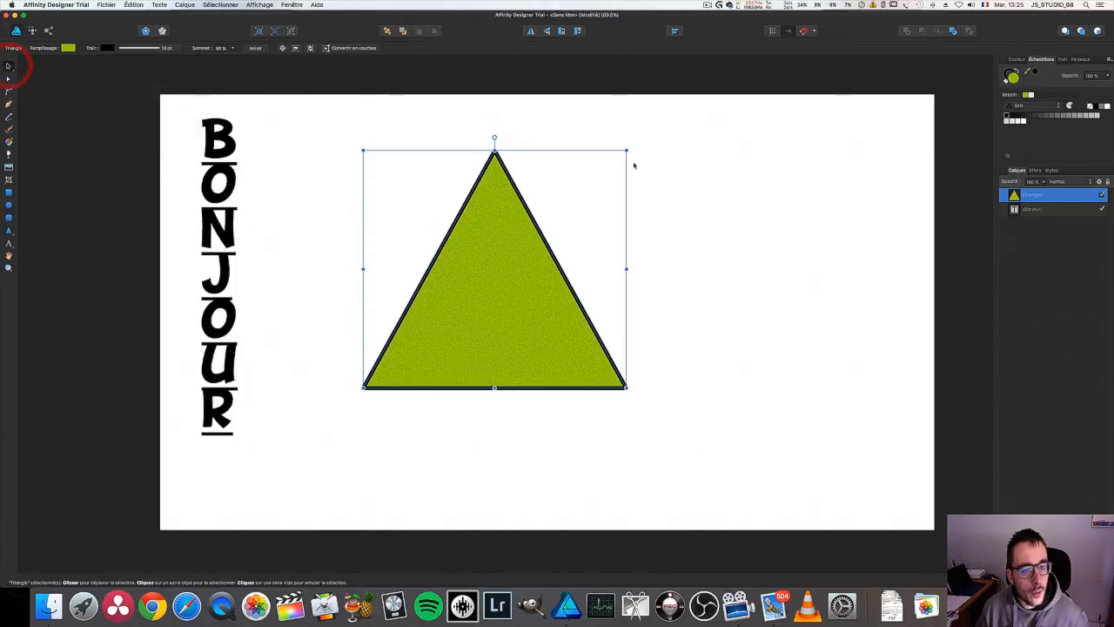
pyautogui.click(694, 172)
pyautogui.press('super+v')
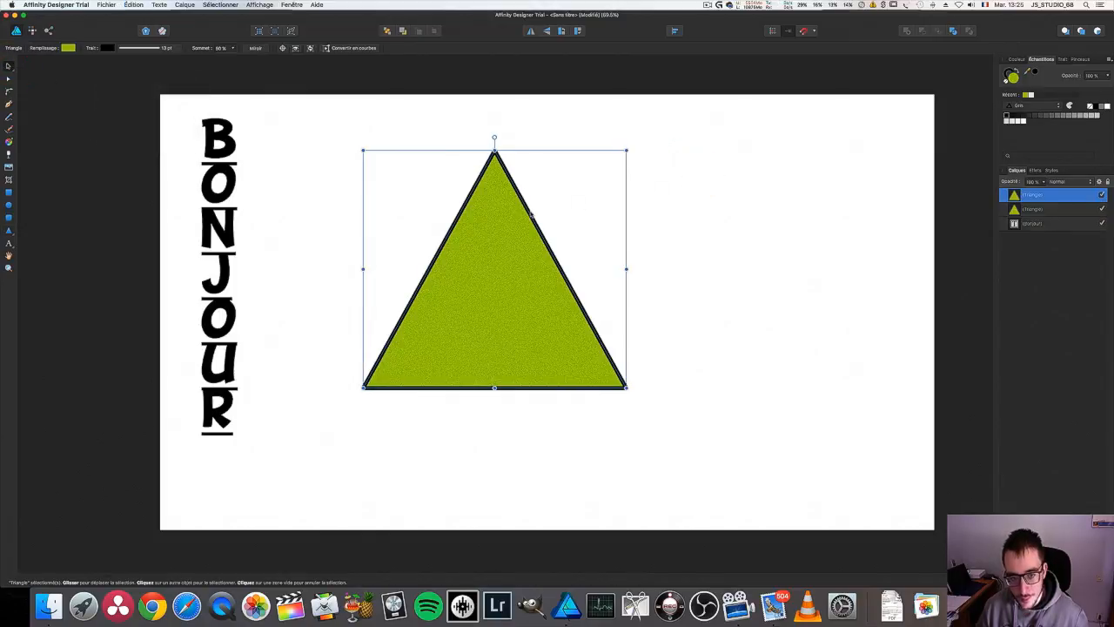
pyautogui.moveTo(550, 209); pyautogui.dragTo(783, 203)
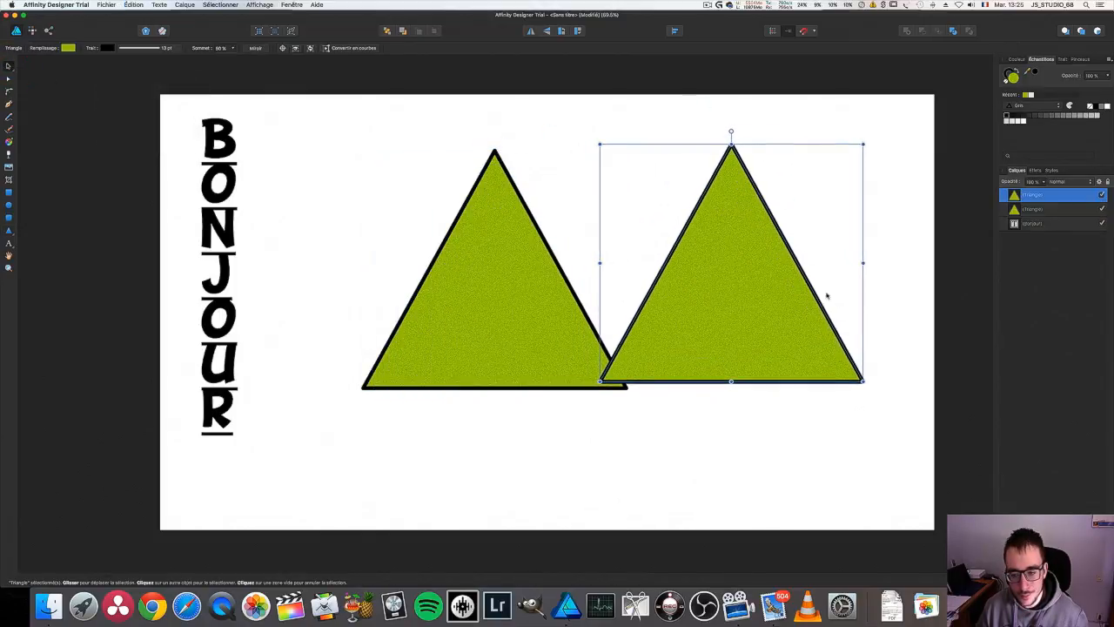
pyautogui.moveTo(865, 380); pyautogui.dragTo(715, 235)
pyautogui.moveTo(658, 204); pyautogui.dragTo(502, 310)
pyautogui.click(702, 263)
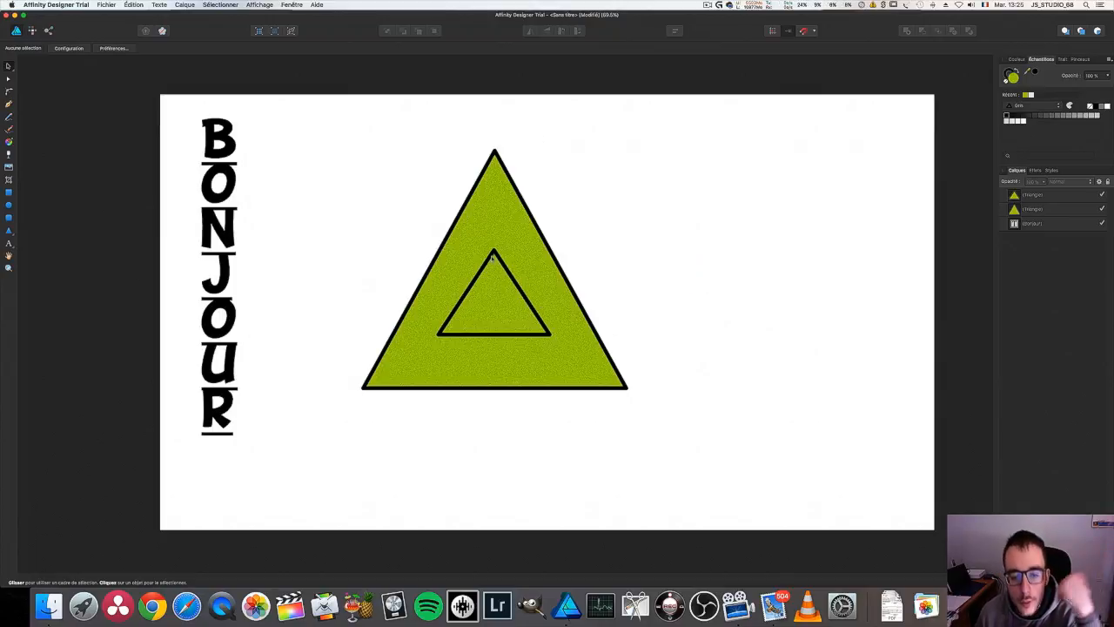
# Stretch the inner triangle from the large triangle's apex down to its base, widen it slightly and deselect it.
pyautogui.click(494, 251)
pyautogui.click(494, 251)
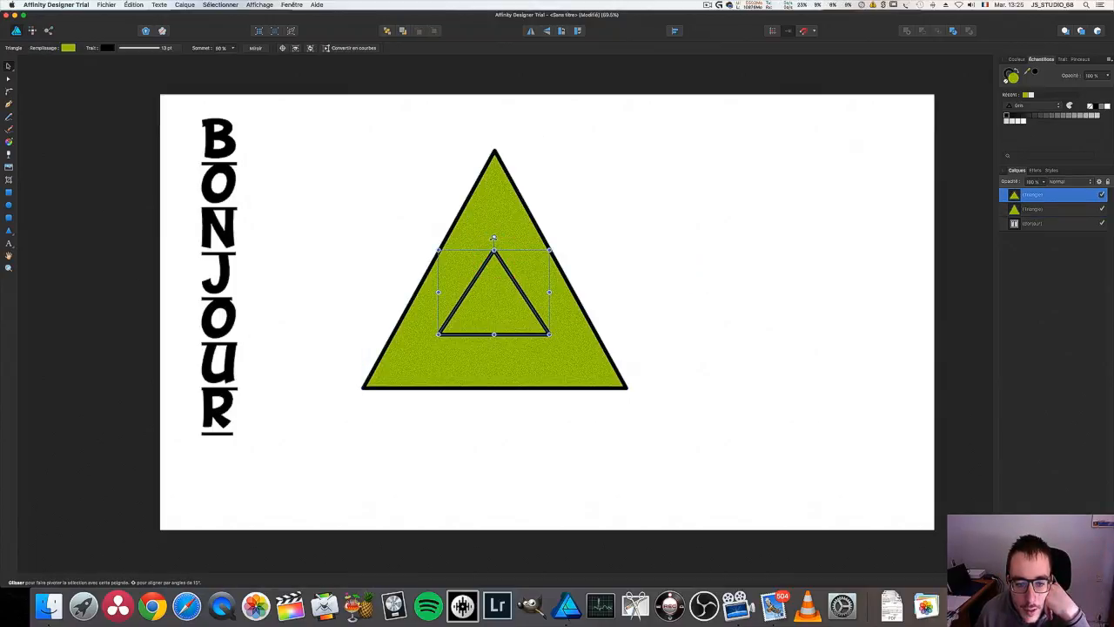
pyautogui.moveTo(494, 248); pyautogui.dragTo(495, 150)
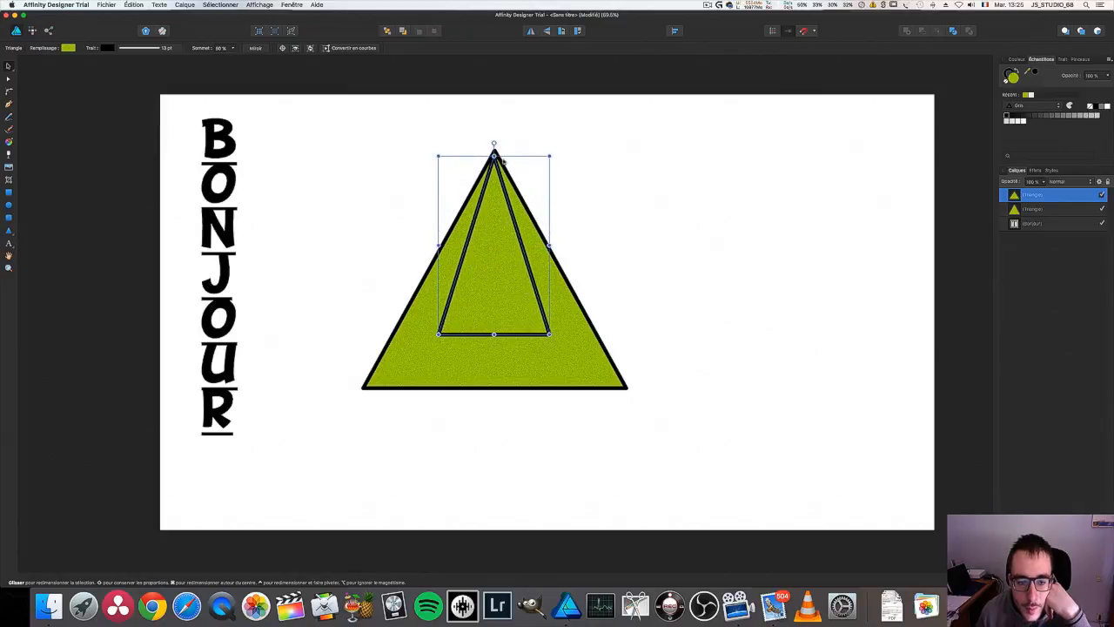
pyautogui.moveTo(489, 312); pyautogui.dragTo(491, 311)
pyautogui.moveTo(549, 333); pyautogui.dragTo(549, 389)
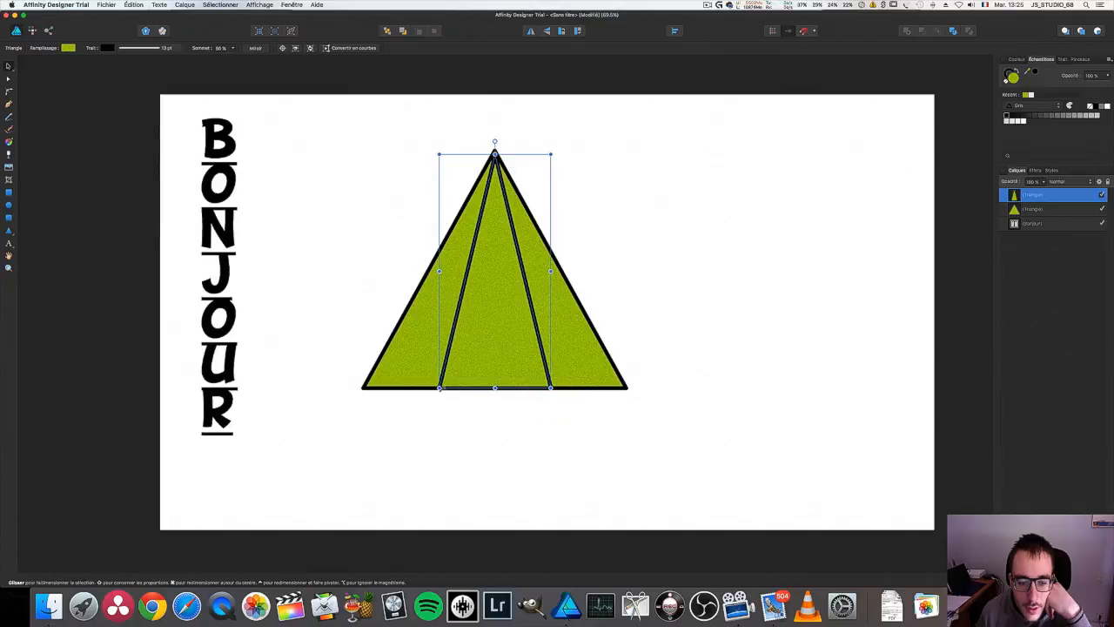
pyautogui.moveTo(439, 387); pyautogui.dragTo(432, 388)
pyautogui.moveTo(477, 302); pyautogui.dragTo(481, 299)
pyautogui.click(697, 250)
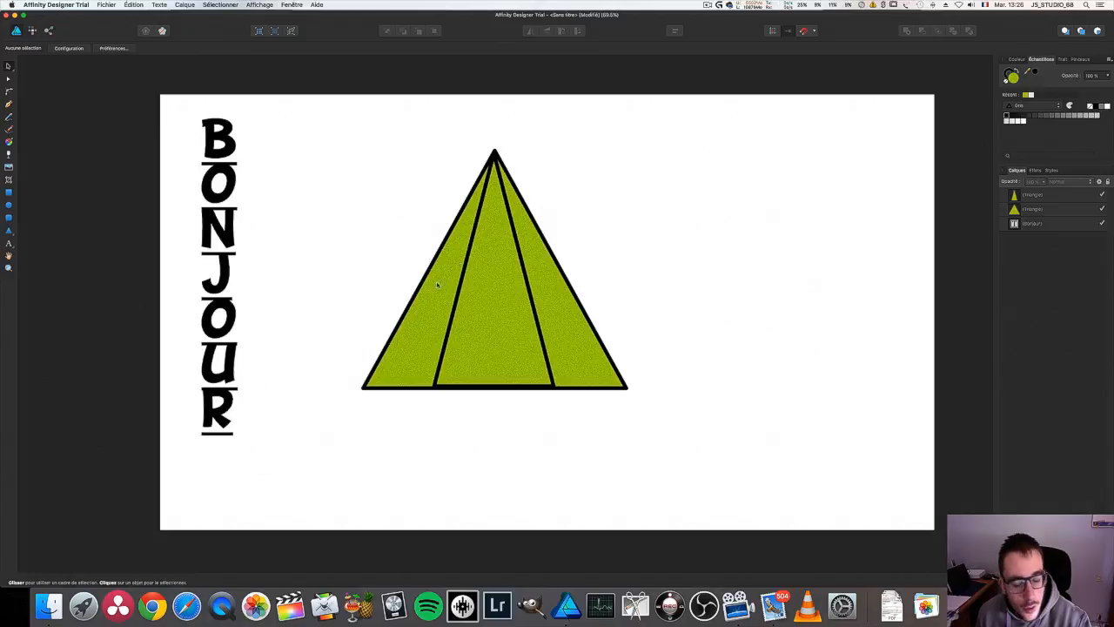
# Draw a rectangle on the page to the right of the triangle and change its fill to blue.
pyautogui.click(7, 193)
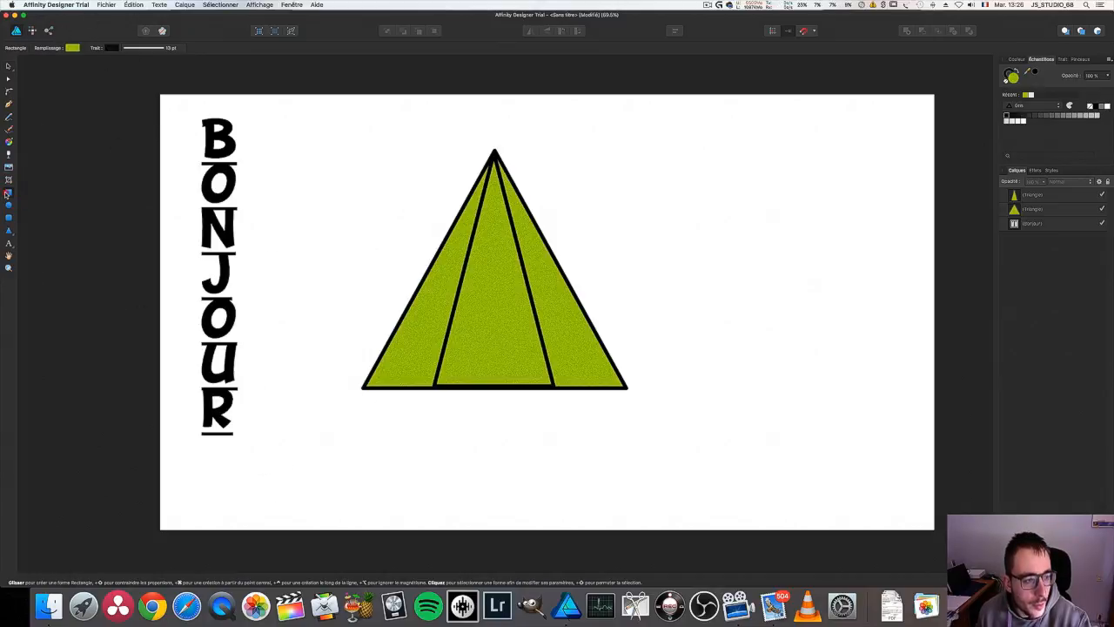
pyautogui.moveTo(677, 146); pyautogui.dragTo(857, 266)
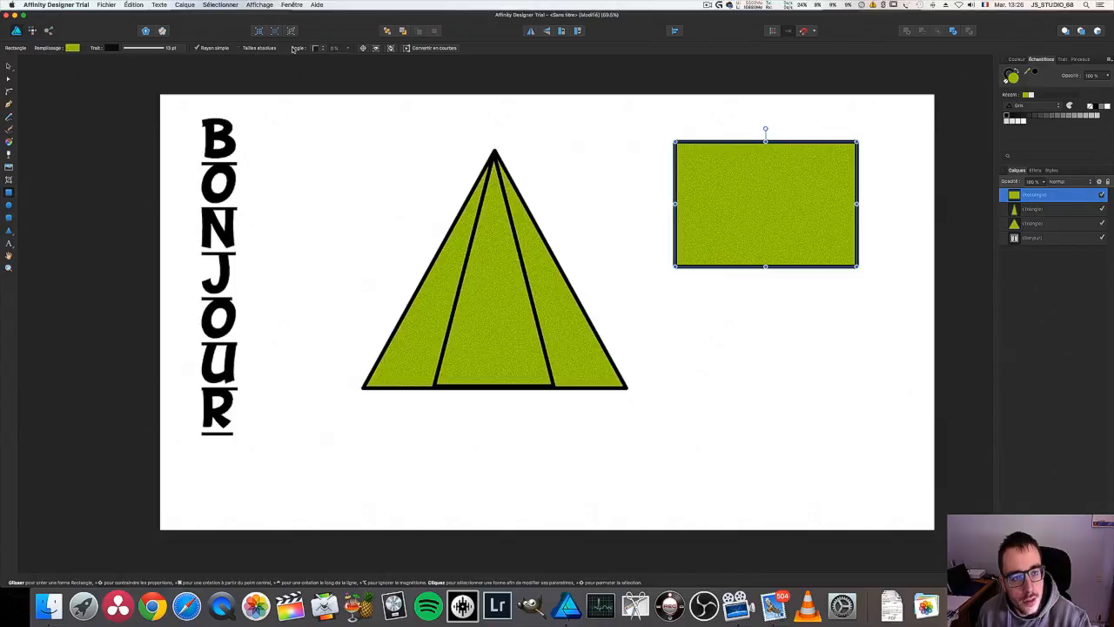
pyautogui.click(72, 48)
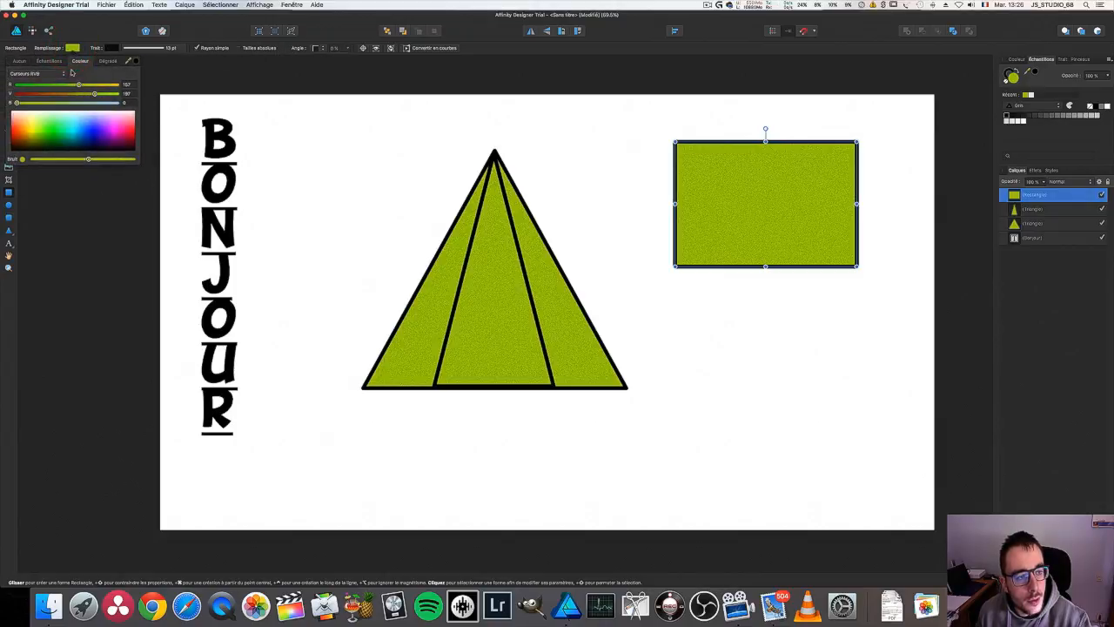
pyautogui.click(90, 132)
pyautogui.moveTo(90, 131); pyautogui.dragTo(86, 130)
pyautogui.click(172, 66)
pyautogui.moveTo(673, 329)
pyautogui.mouseDown()
pyautogui.moveTo(879, 455)
pyautogui.moveTo(862, 454)
pyautogui.mouseUp()
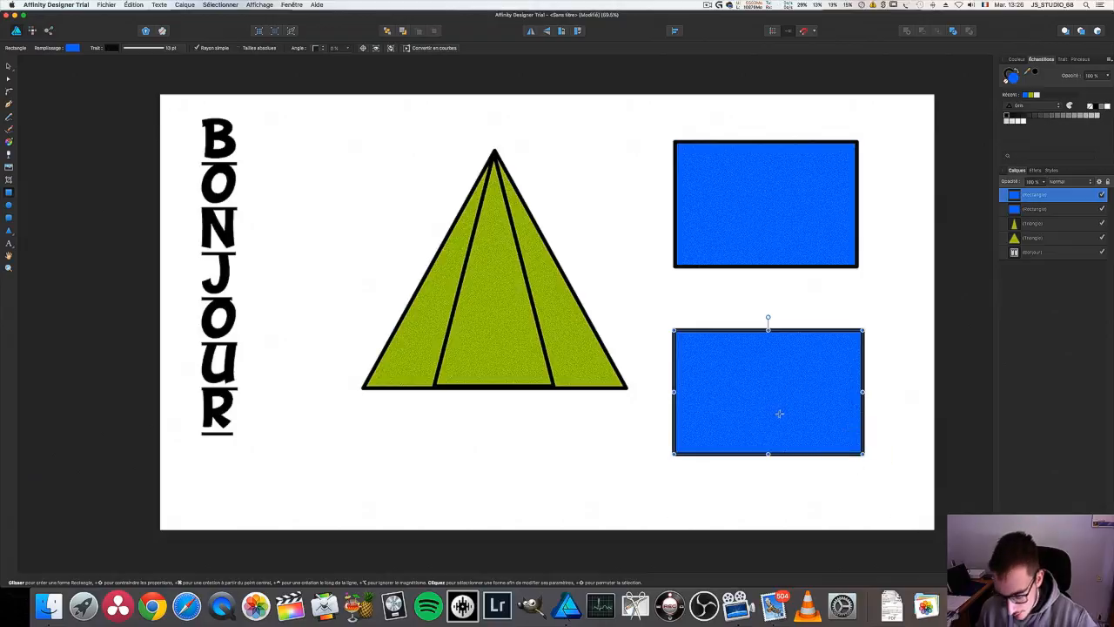
pyautogui.press('Delete')
pyautogui.click(8, 67)
# Draw a small circle just below the blue rectangle with the Ellipse tool.
pyautogui.click(8, 205)
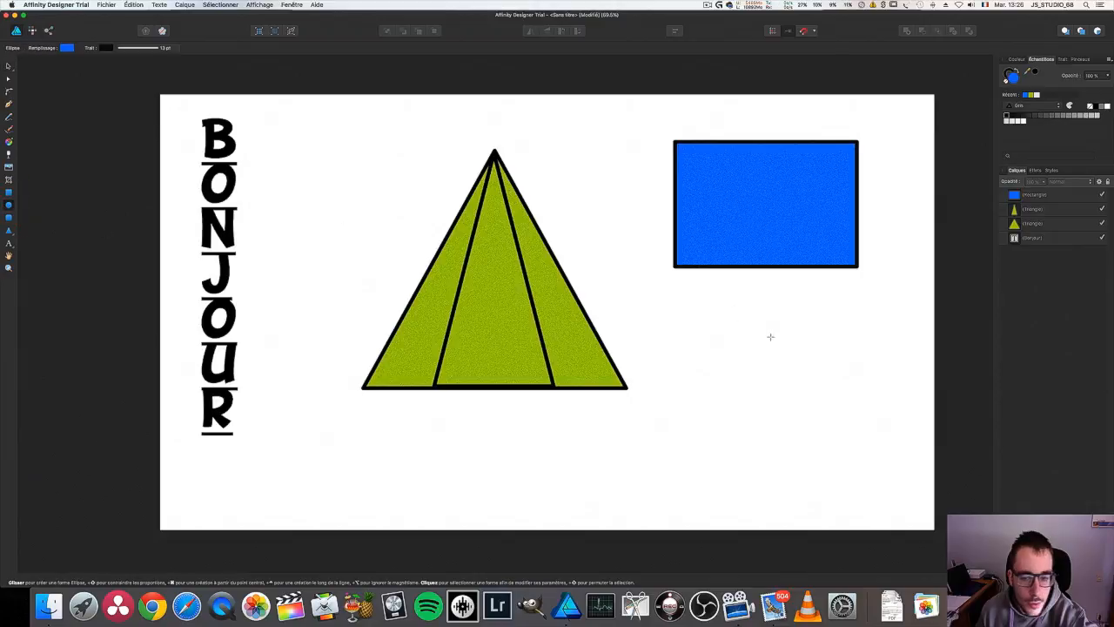
pyautogui.moveTo(710, 335); pyautogui.dragTo(781, 268)
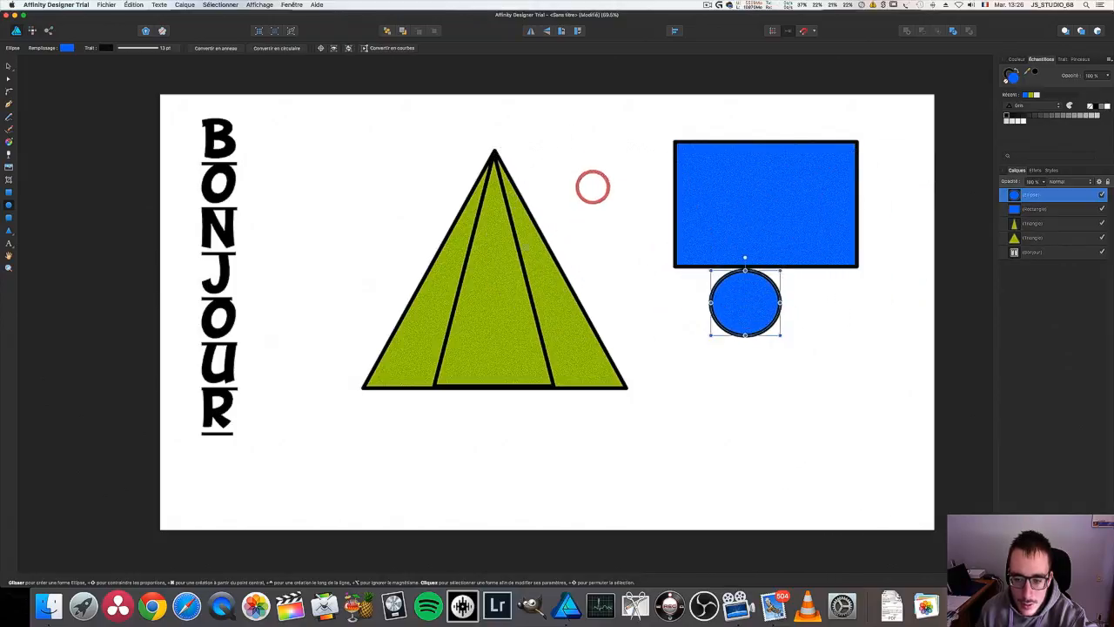
# Move the circle onto the middle of the large triangle's base and place the rectangle directly beneath the triangle.
pyautogui.click(7, 66)
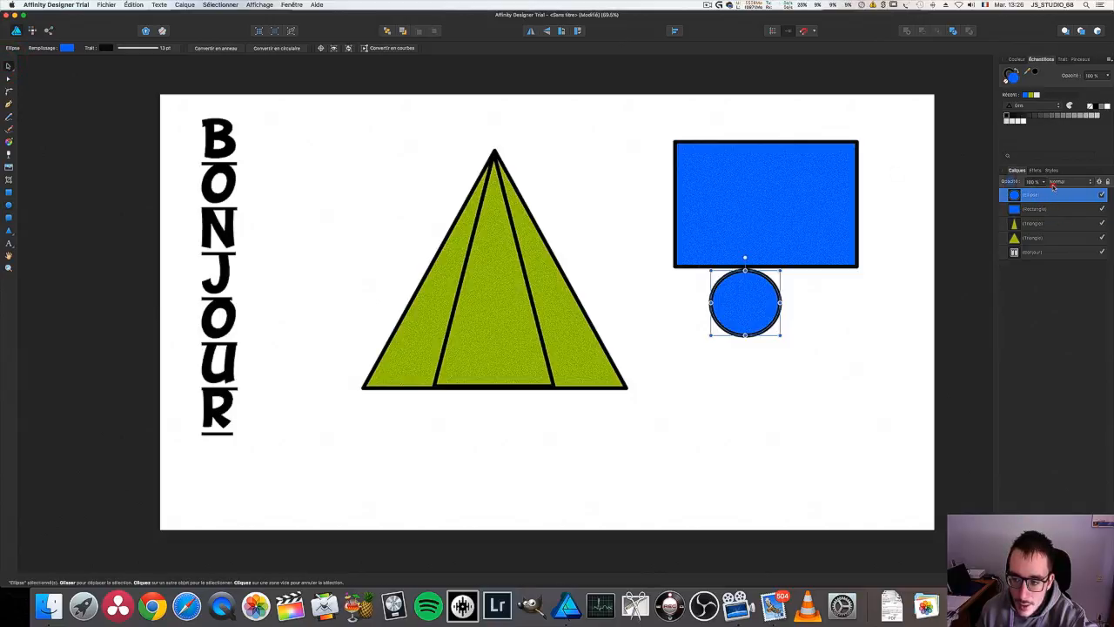
pyautogui.moveTo(760, 302); pyautogui.dragTo(509, 385)
pyautogui.moveTo(794, 222); pyautogui.dragTo(531, 461)
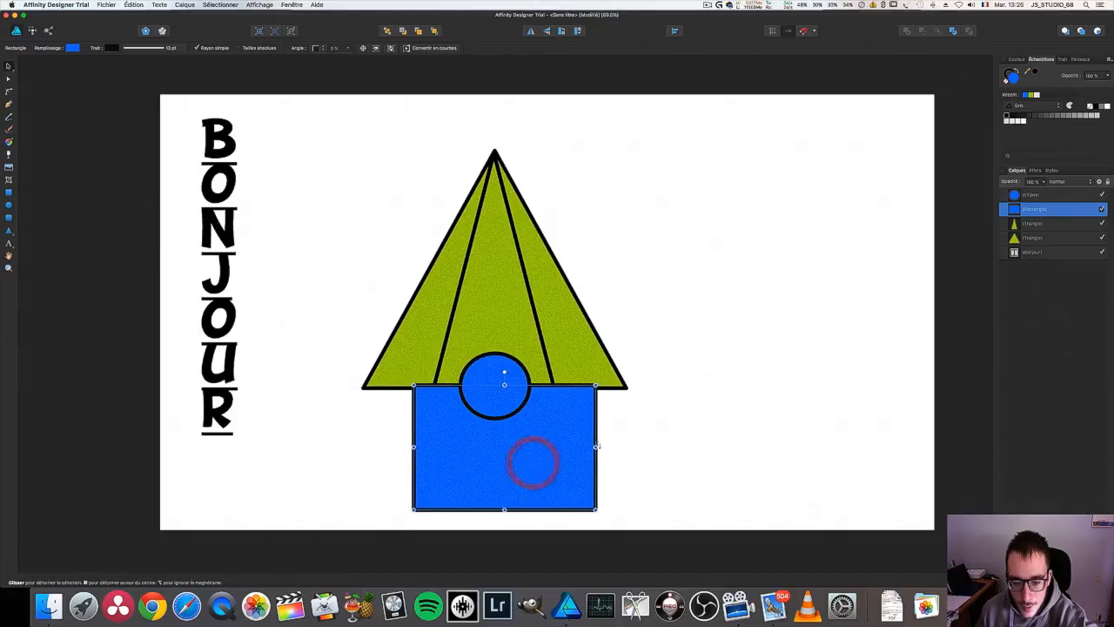
# Widen the blue rectangle on both sides until it matches the large triangle's base, and deselect it.
pyautogui.moveTo(598, 446); pyautogui.dragTo(623, 448)
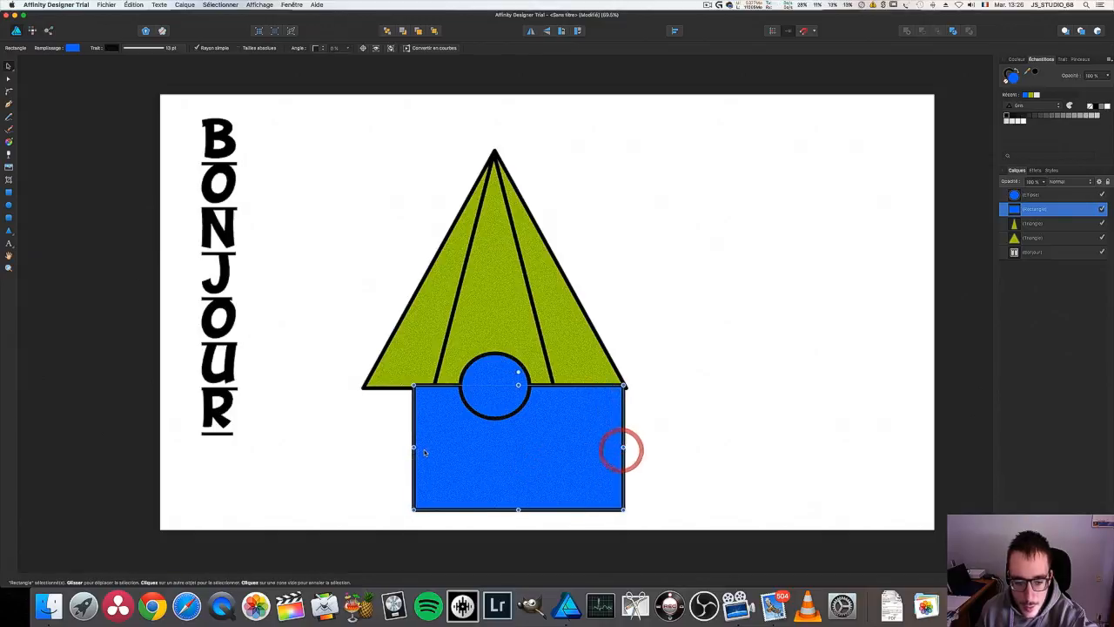
pyautogui.moveTo(413, 446); pyautogui.dragTo(364, 447)
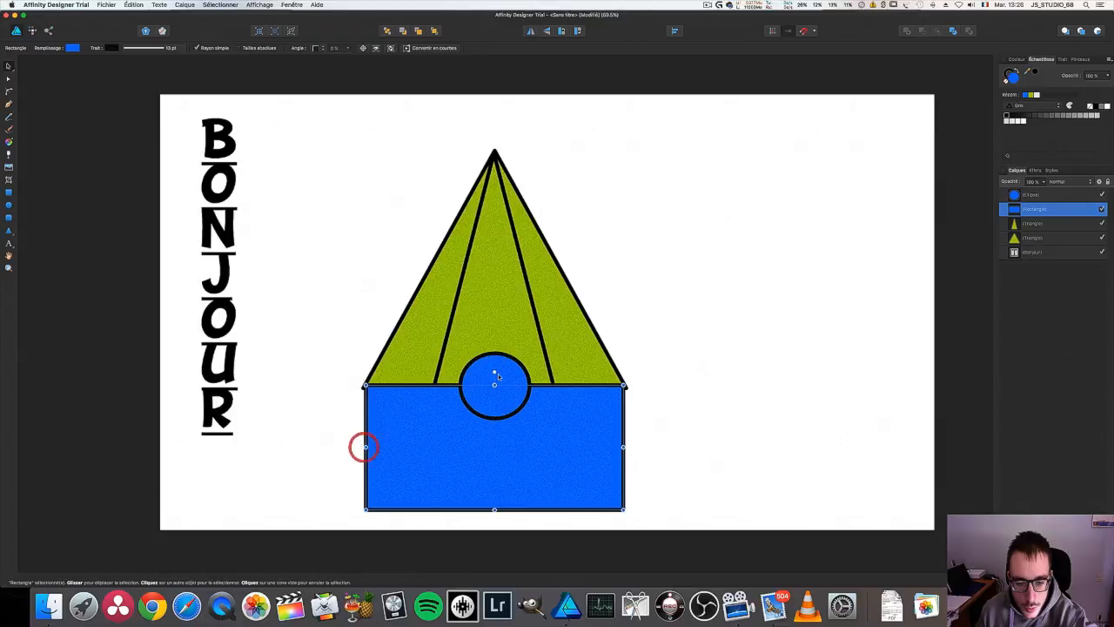
pyautogui.moveTo(495, 384); pyautogui.dragTo(488, 423)
pyautogui.moveTo(623, 448); pyautogui.dragTo(627, 448)
pyautogui.click(706, 400)
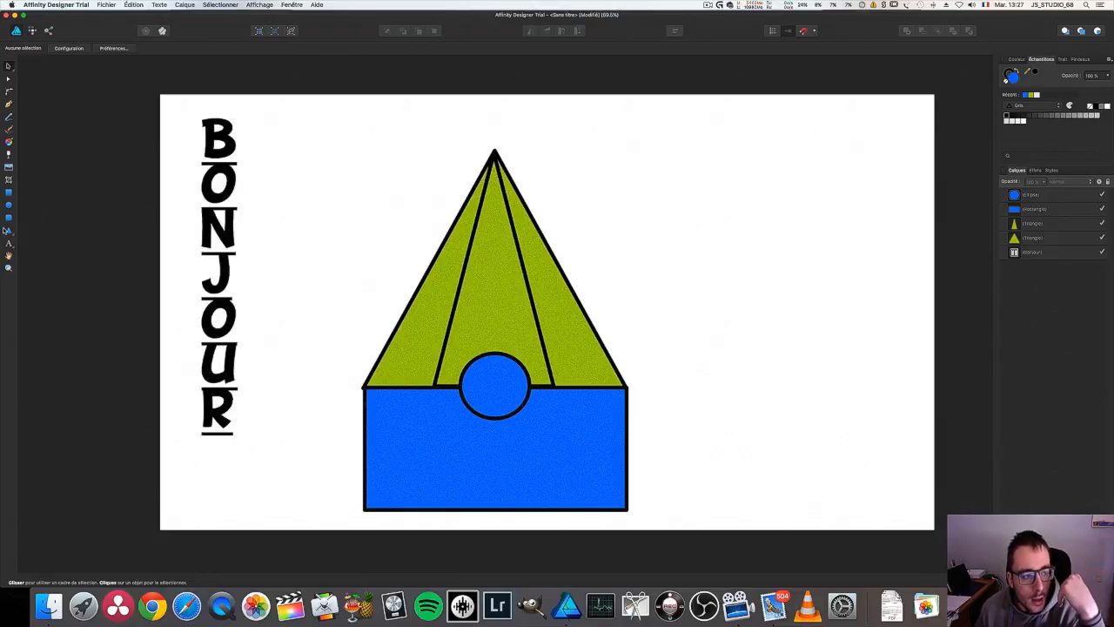
pyautogui.click(9, 180)
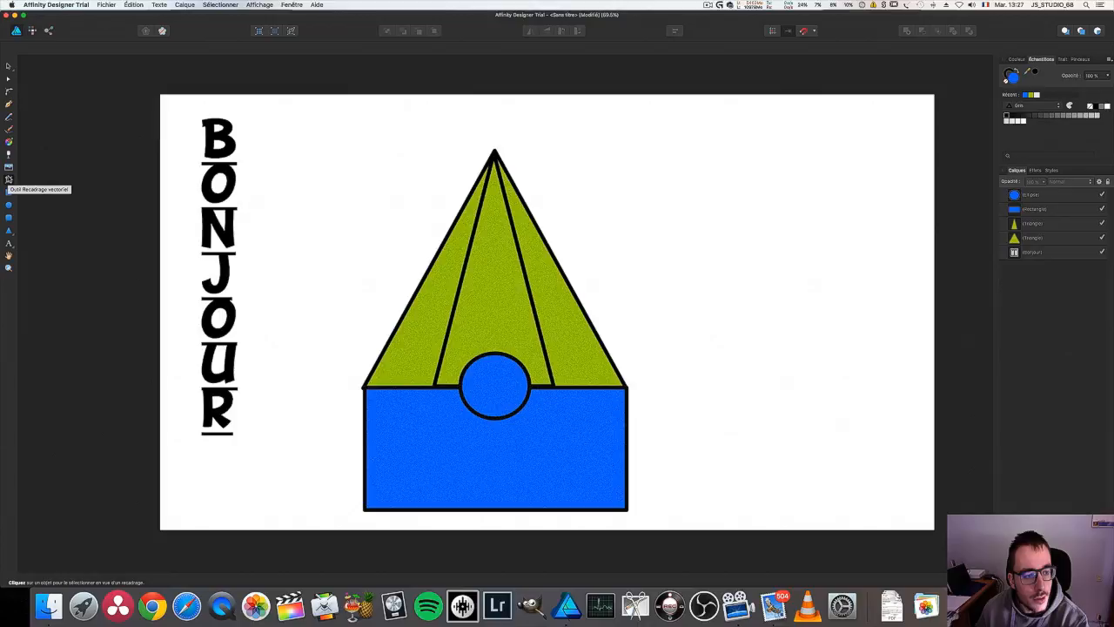
pyautogui.click(685, 219)
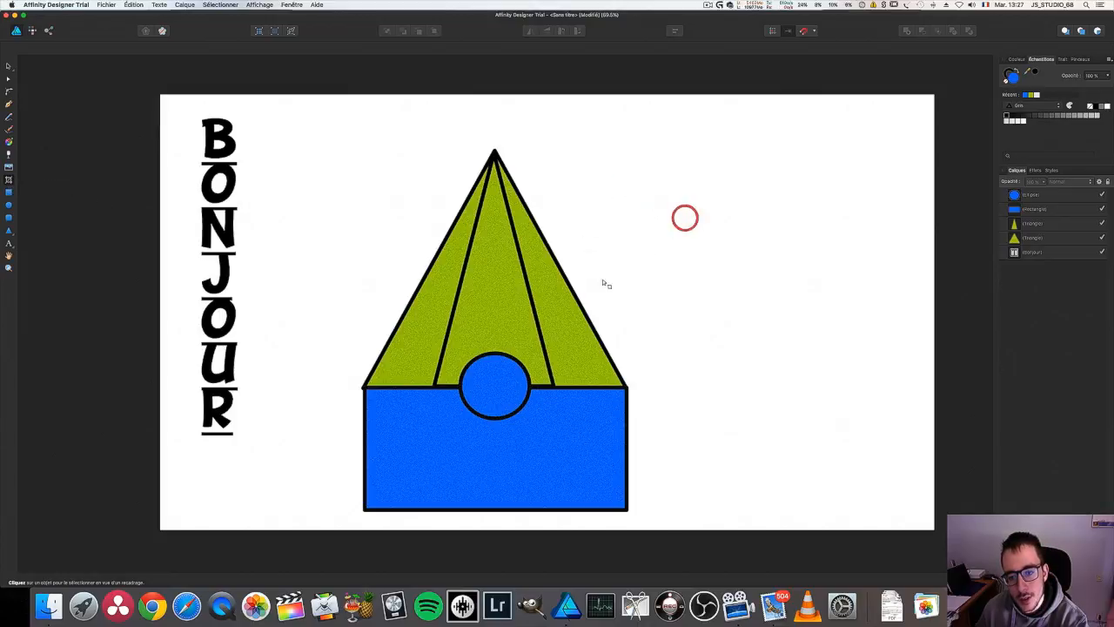
pyautogui.click(10, 179)
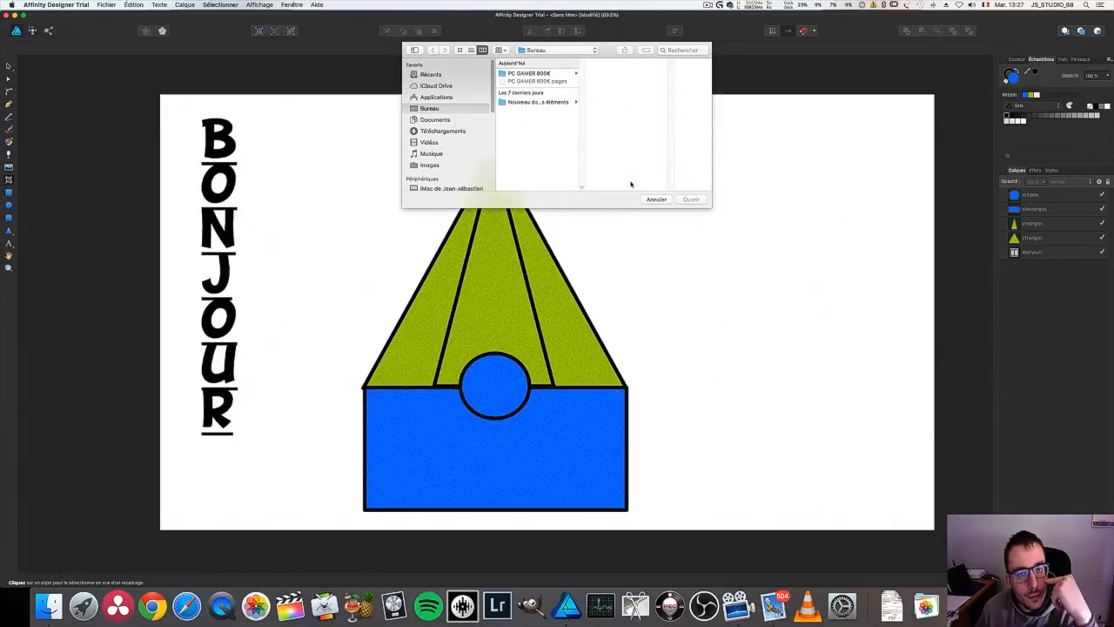
pyautogui.click(653, 199)
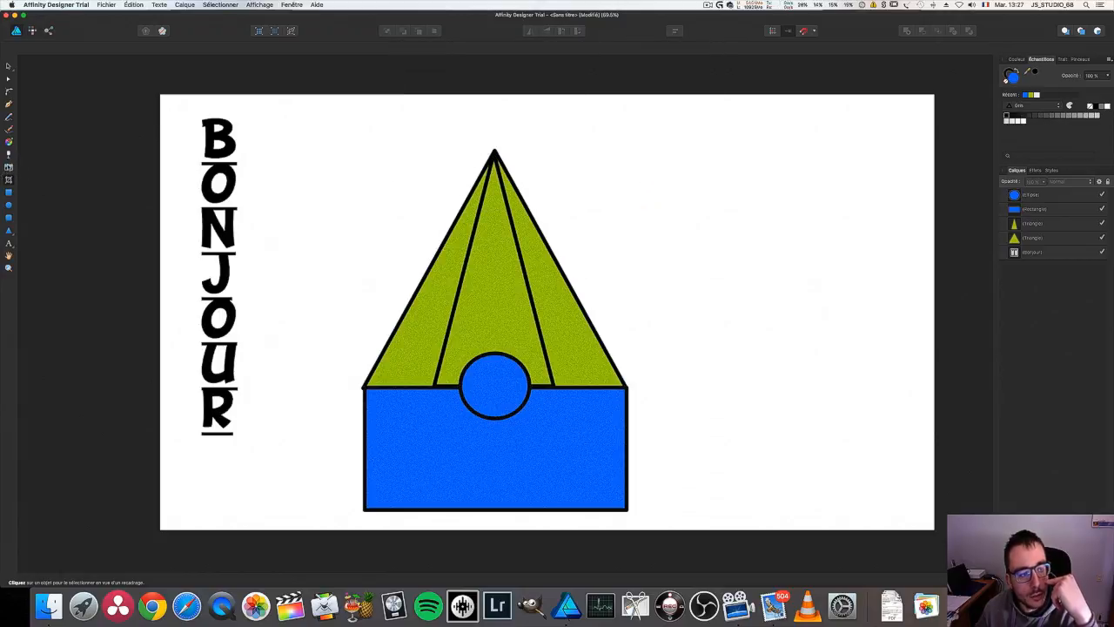
pyautogui.click(9, 155)
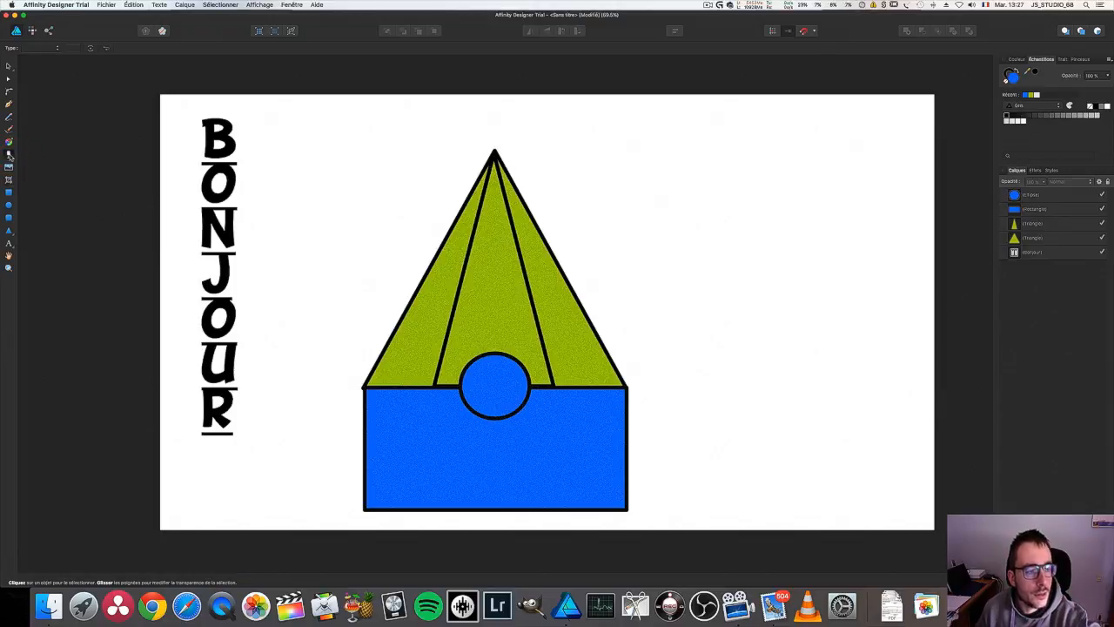
pyautogui.click(744, 176)
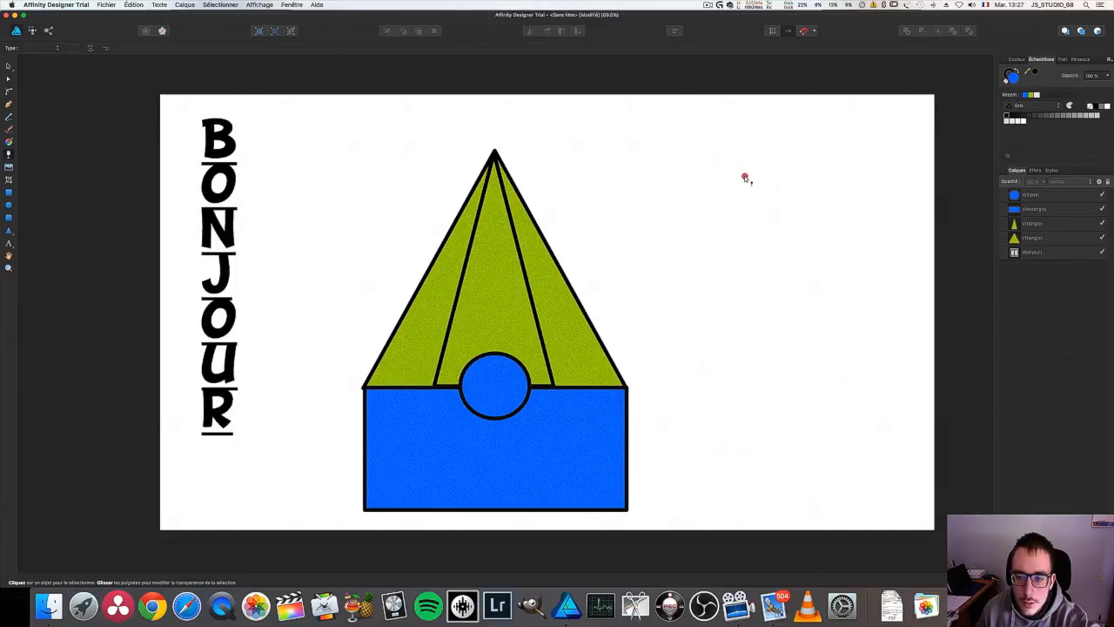
pyautogui.rightClick(722, 185)
pyautogui.press('Escape')
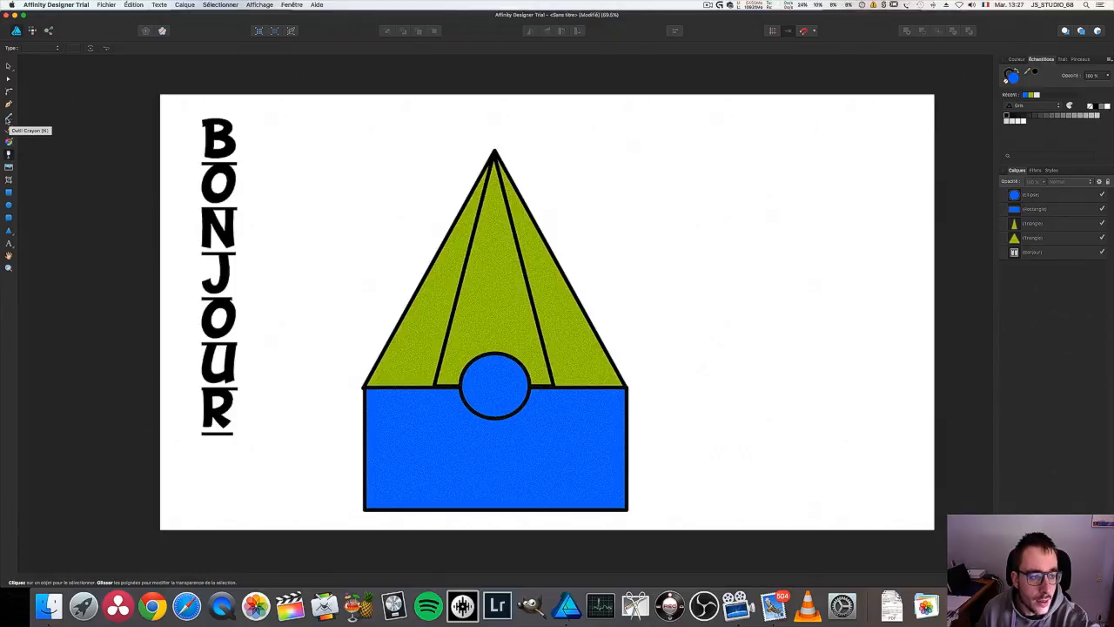
# Draw a J-like shape with a crossbar and a small curl below it on the page's empty right side with the Pencil tool.
pyautogui.click(9, 116)
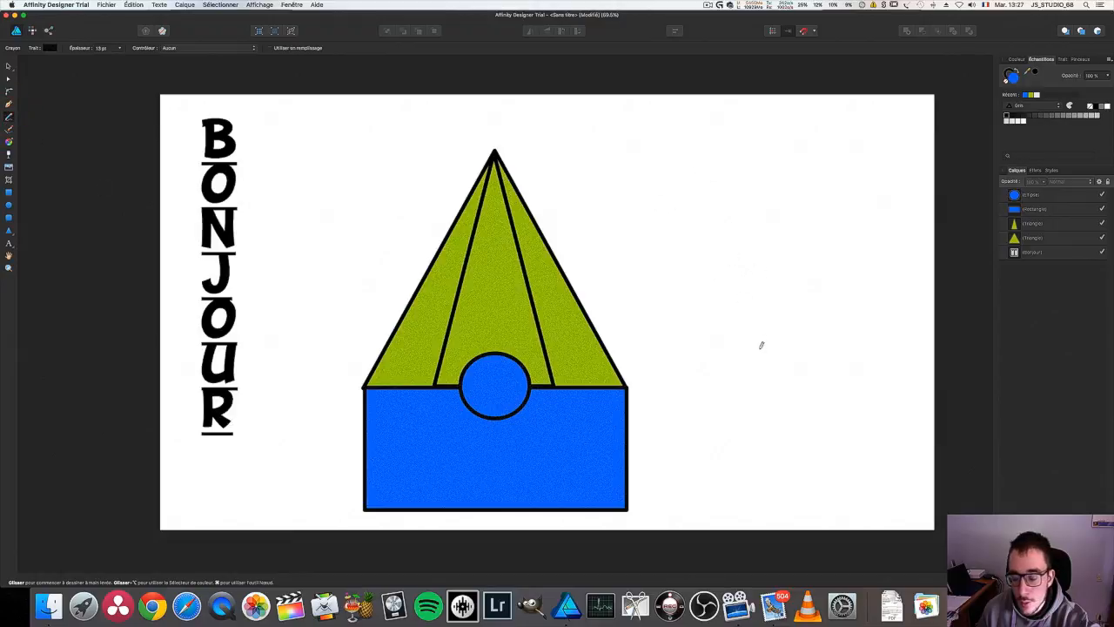
pyautogui.moveTo(663, 169)
pyautogui.mouseDown()
pyautogui.moveTo(706, 233)
pyautogui.moveTo(624, 243)
pyautogui.moveTo(635, 173)
pyautogui.moveTo(711, 178)
pyautogui.mouseUp()
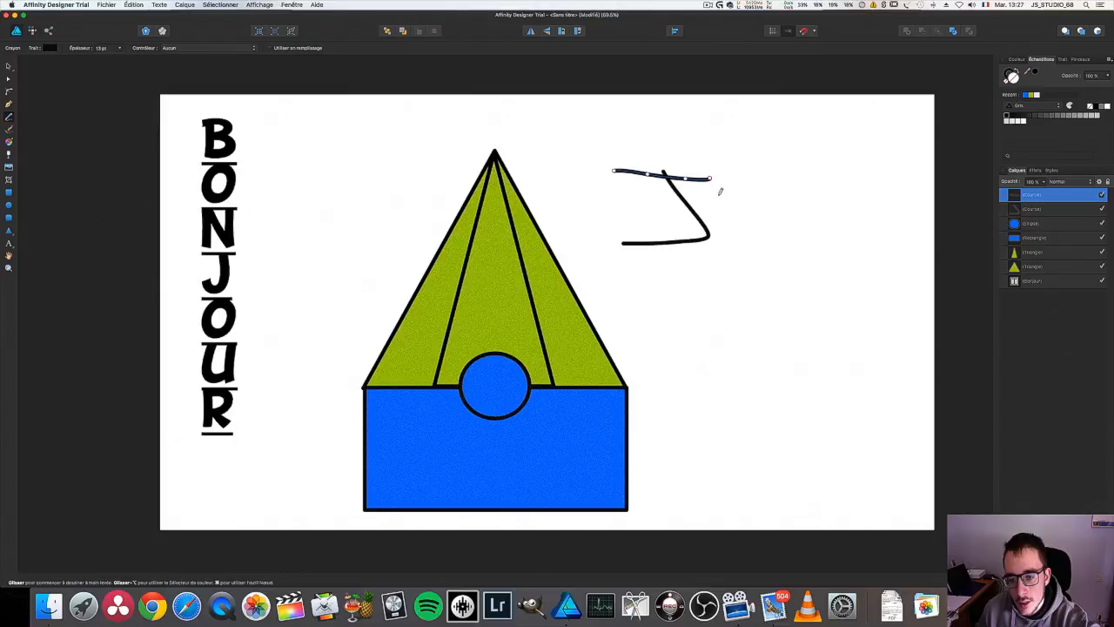
pyautogui.moveTo(716, 313); pyautogui.dragTo(733, 330)
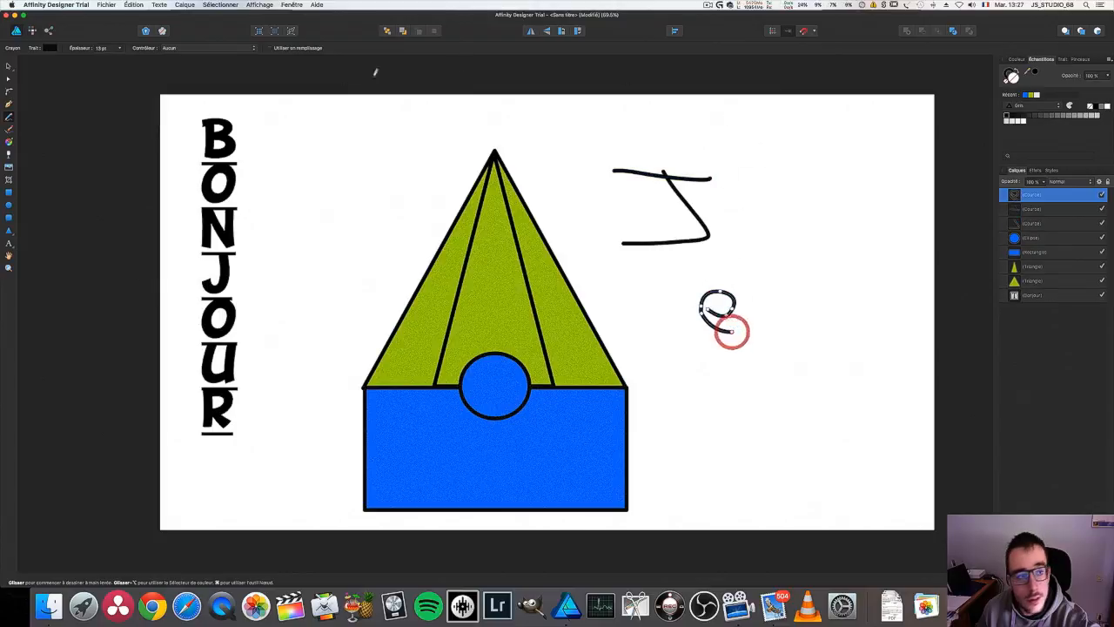
# Set the pencil curl's stroke width to 0.5 pt.
pyautogui.click(107, 48)
pyautogui.click(120, 49)
pyautogui.moveTo(118, 61)
pyautogui.mouseDown()
pyautogui.moveTo(108, 61)
pyautogui.moveTo(235, 79)
pyautogui.moveTo(53, 71)
pyautogui.moveTo(85, 60)
pyautogui.moveTo(288, 89)
pyautogui.moveTo(15, 86)
pyautogui.moveTo(112, 79)
pyautogui.moveTo(94, 73)
pyautogui.moveTo(120, 91)
pyautogui.mouseUp()
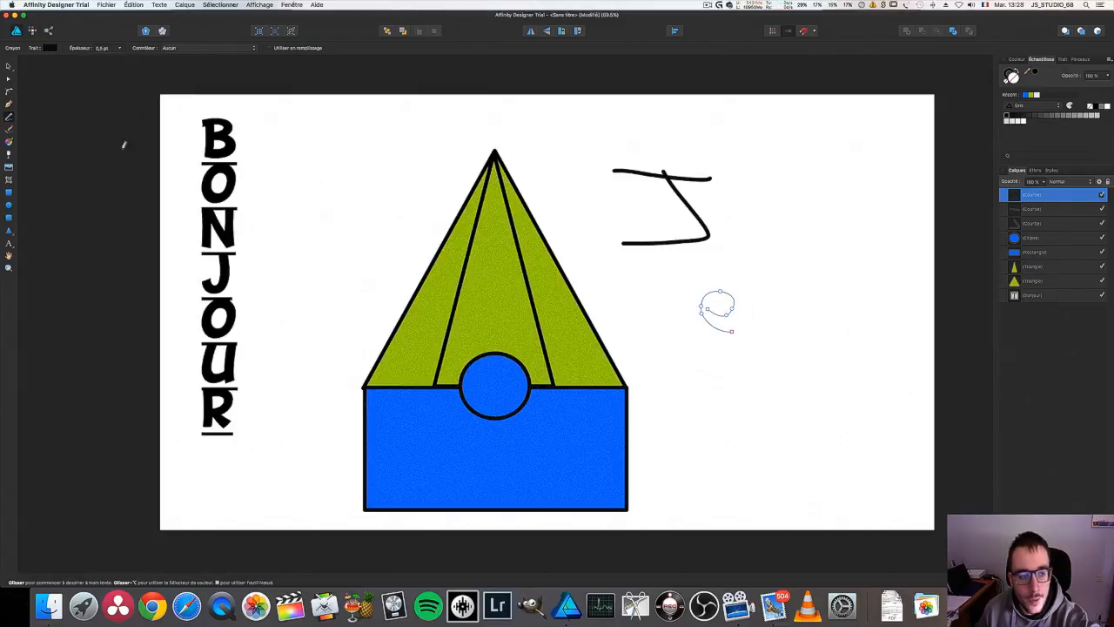
# Trace a closed outline around the triangle and rectangle with the Pen tool, starting at the apex, and add a mask to the curve.
pyautogui.click(9, 104)
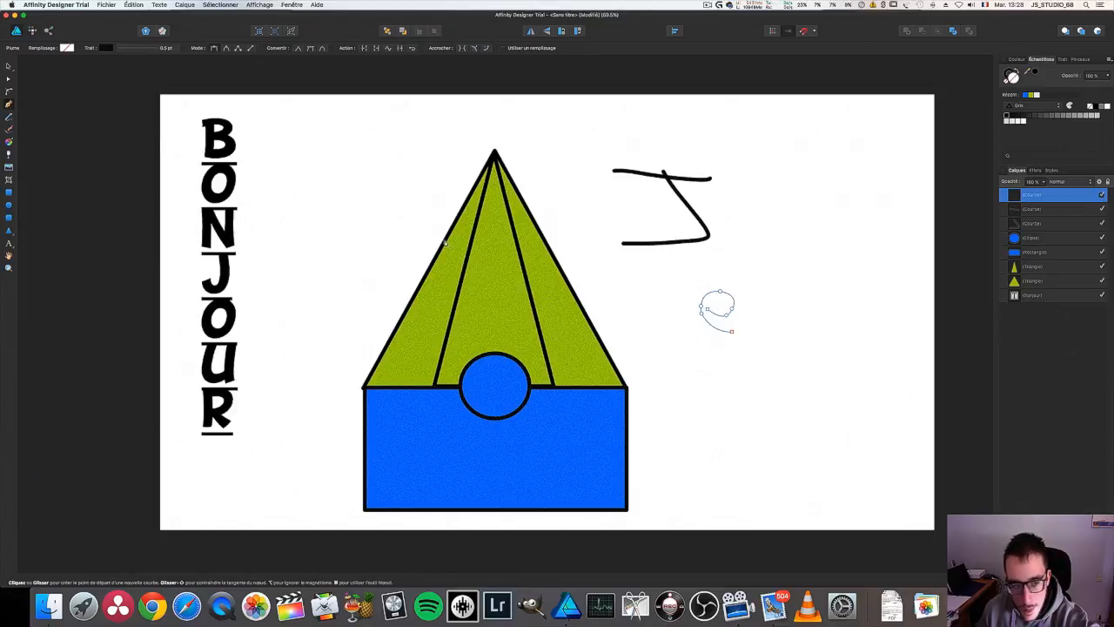
pyautogui.click(495, 150)
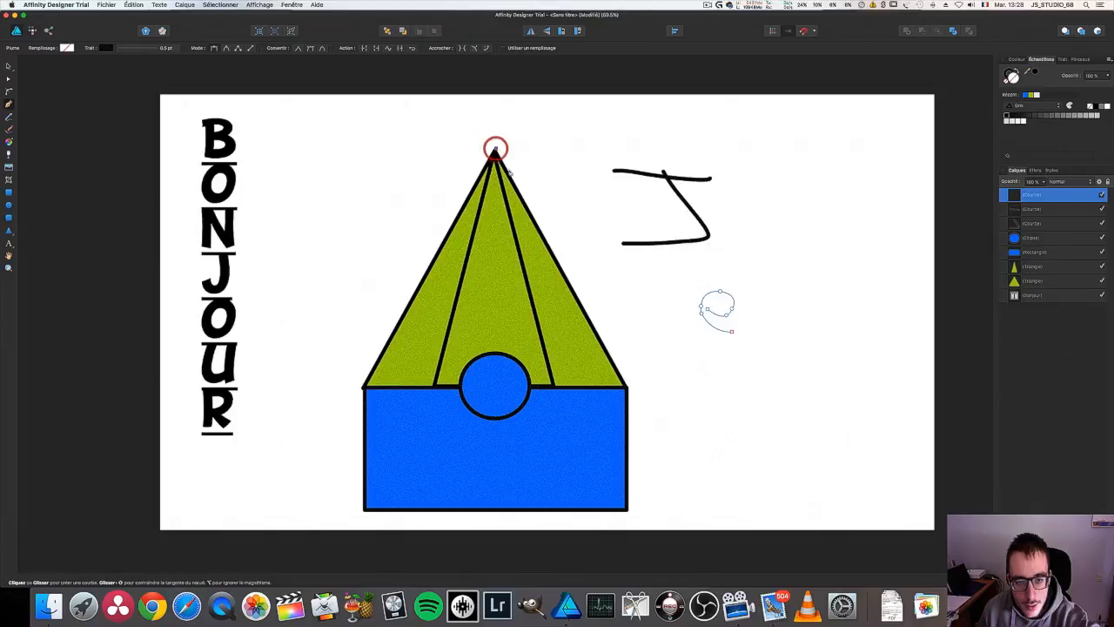
pyautogui.click(627, 385)
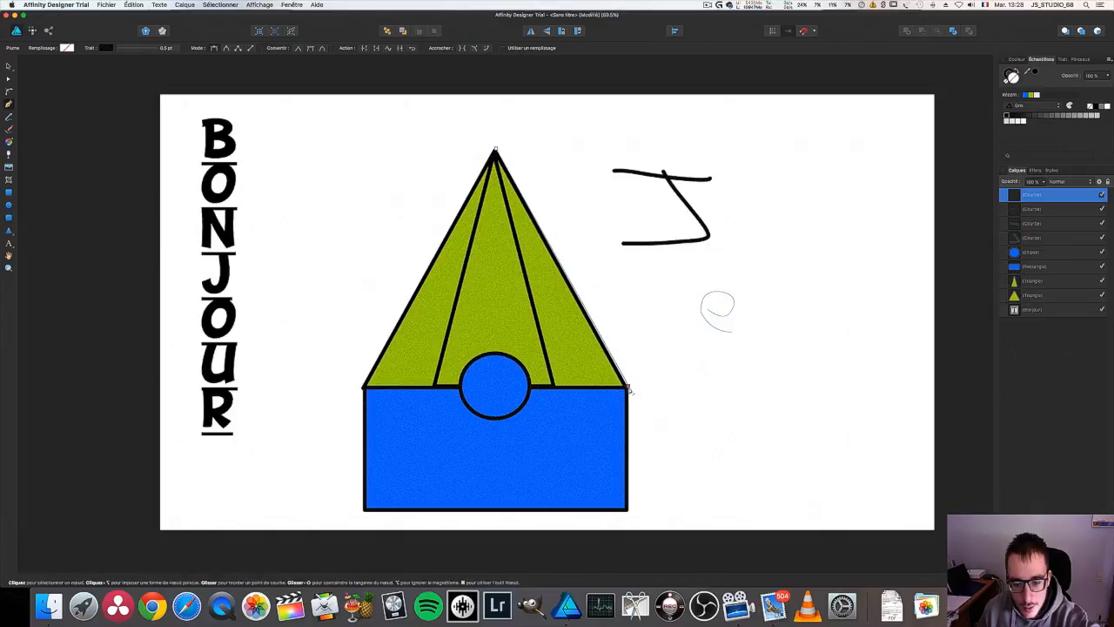
pyautogui.click(627, 510)
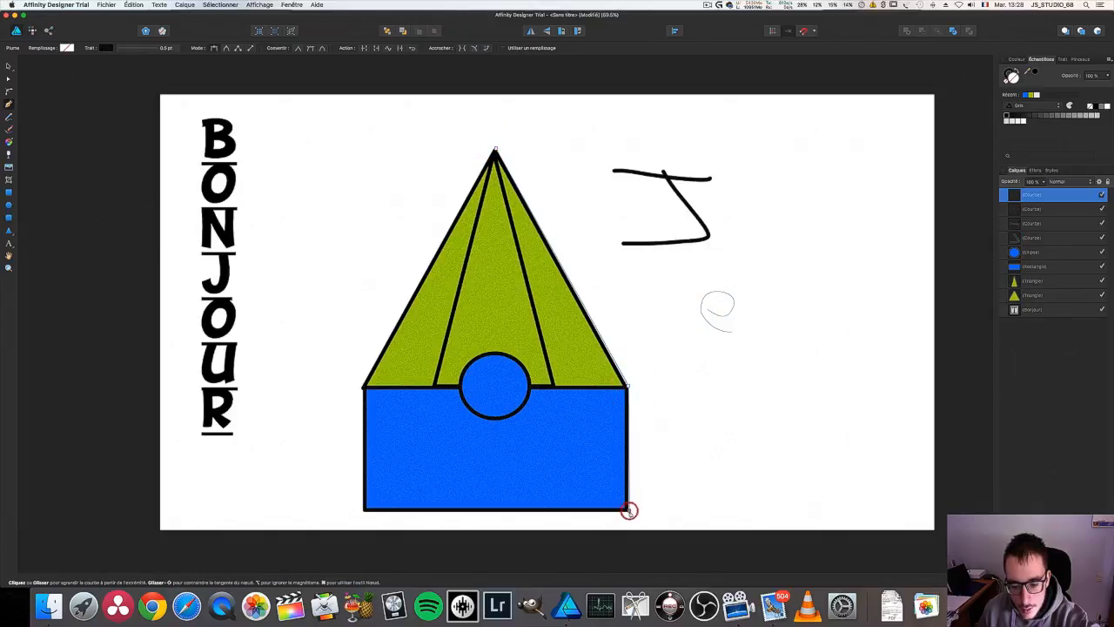
pyautogui.click(363, 512)
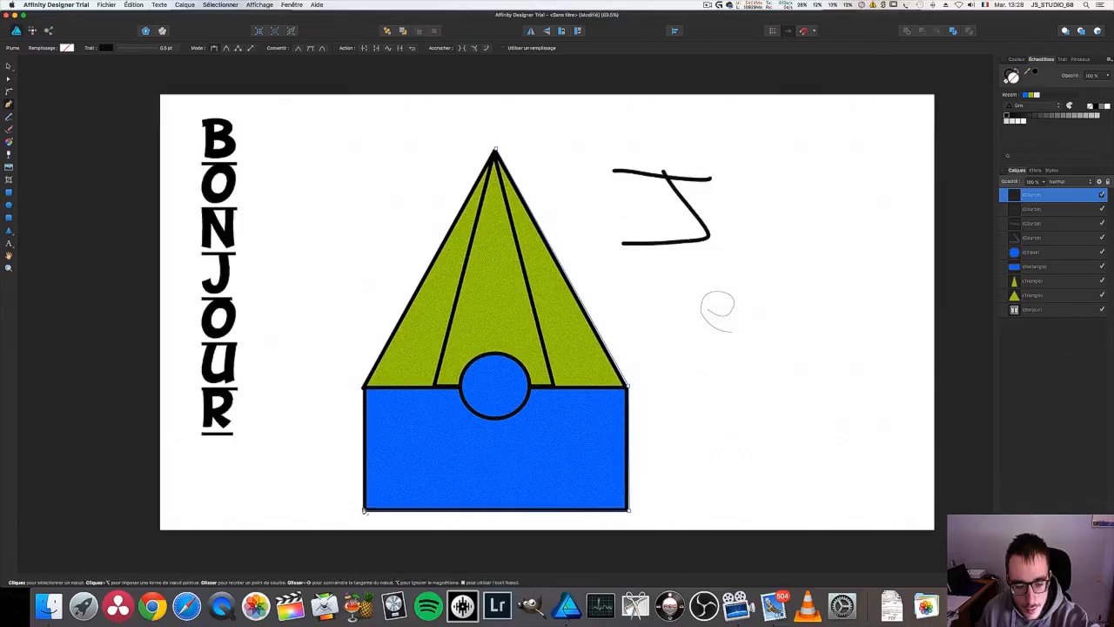
pyautogui.click(363, 388)
pyautogui.click(495, 150)
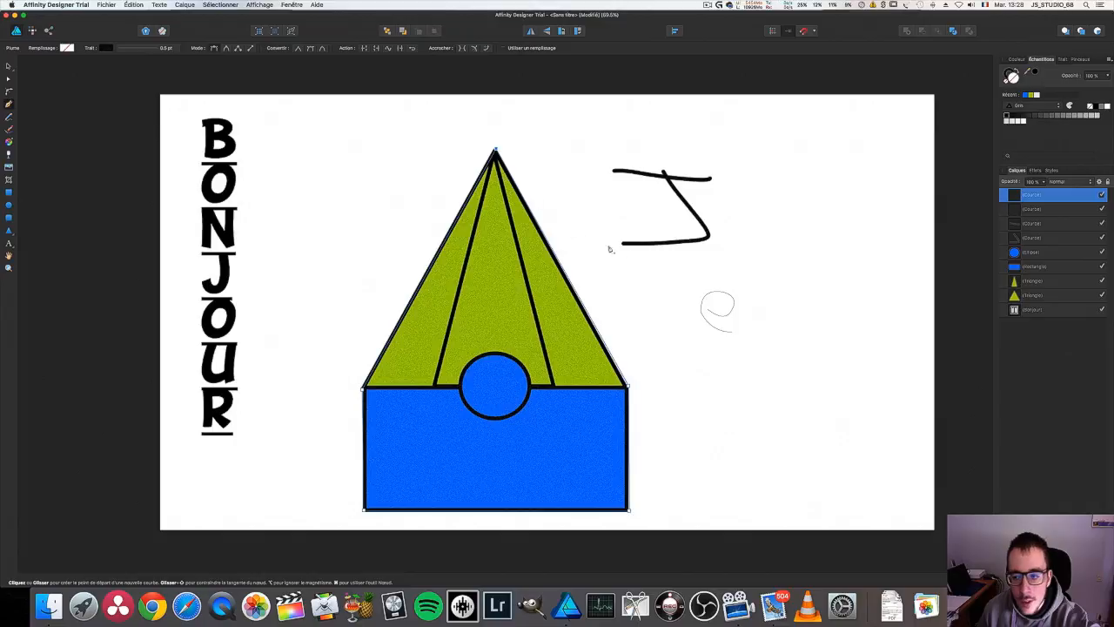
pyautogui.click(1039, 518)
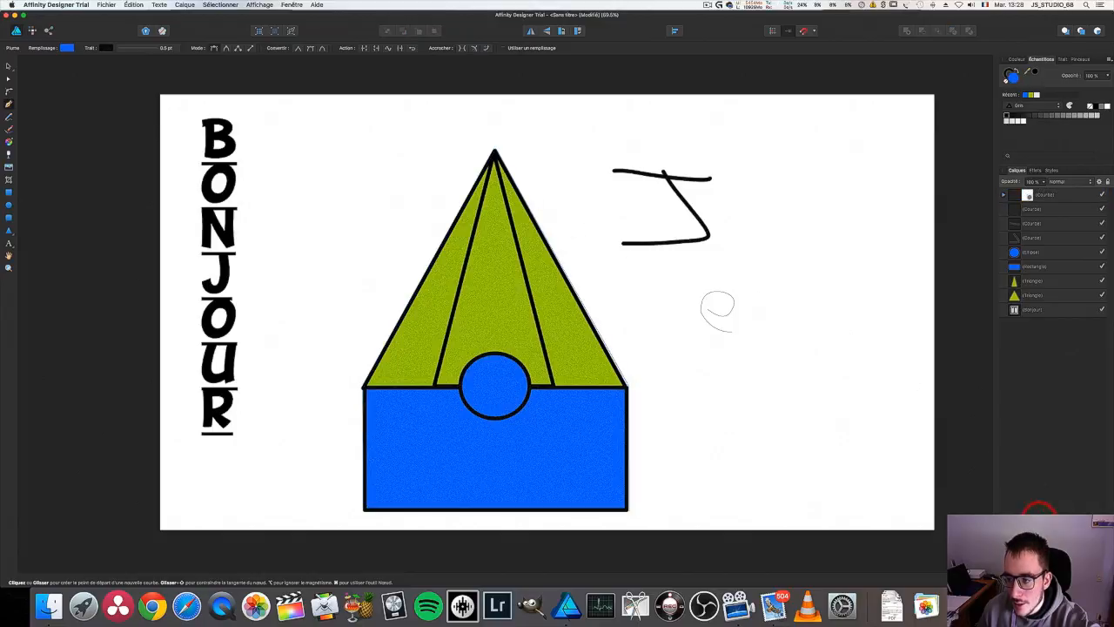
pyautogui.rightClick(1028, 195)
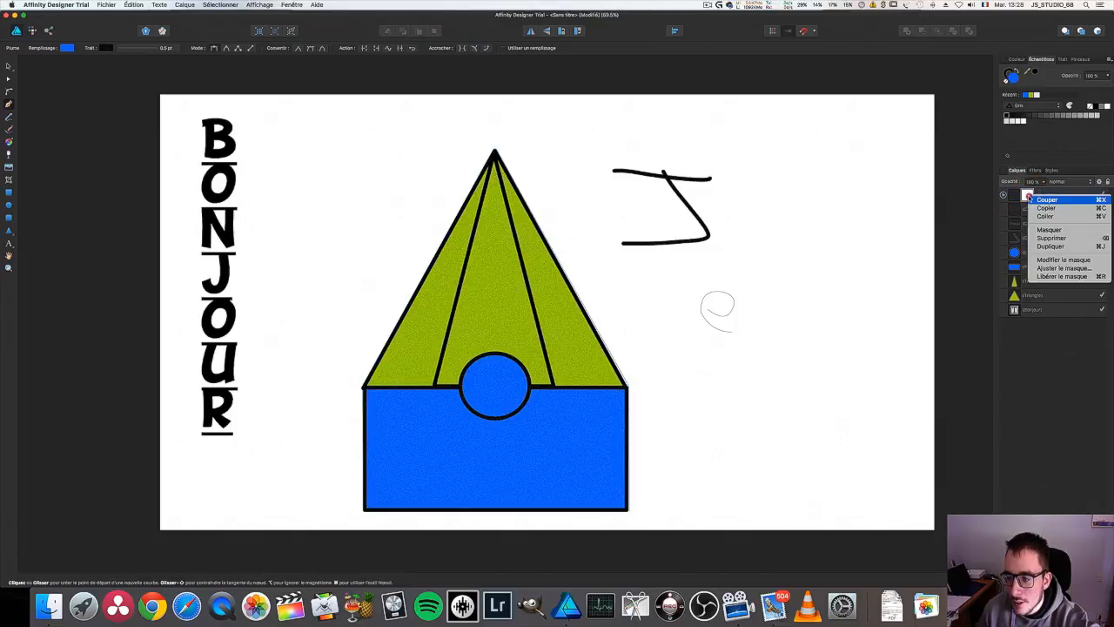
pyautogui.click(1050, 276)
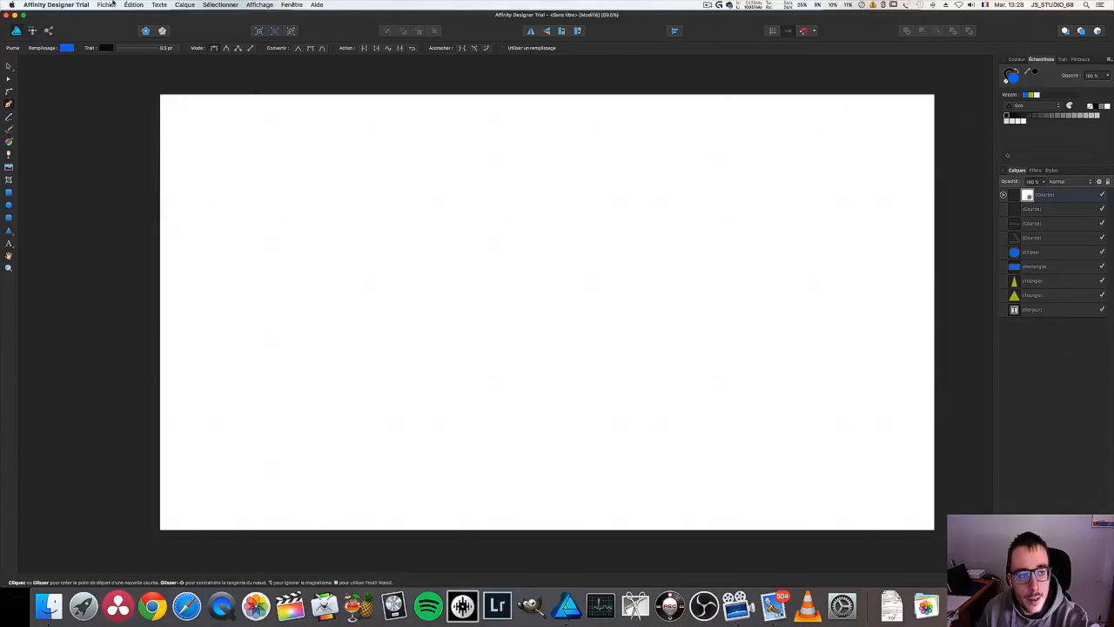
pyautogui.click(112, 4)
pyautogui.click(139, 17)
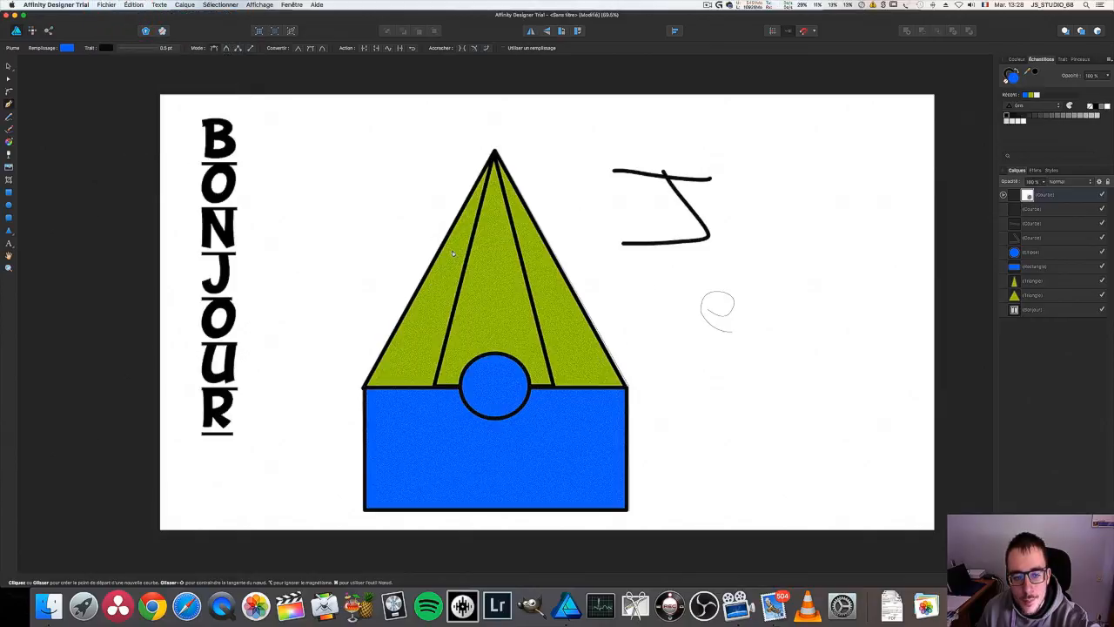
pyautogui.click(9, 92)
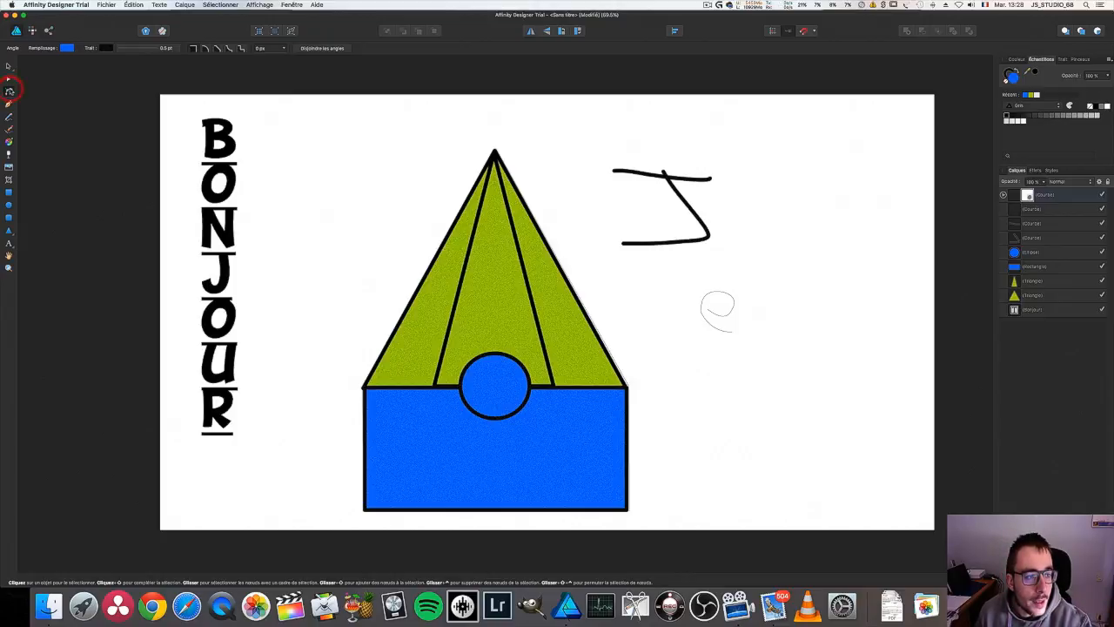
pyautogui.moveTo(271, 139); pyautogui.dragTo(373, 245)
# Draw a small artboard beside the vertical BONJOUR text with the Artboard tool and move it to the right of the blue rectangle.
pyautogui.click(9, 67)
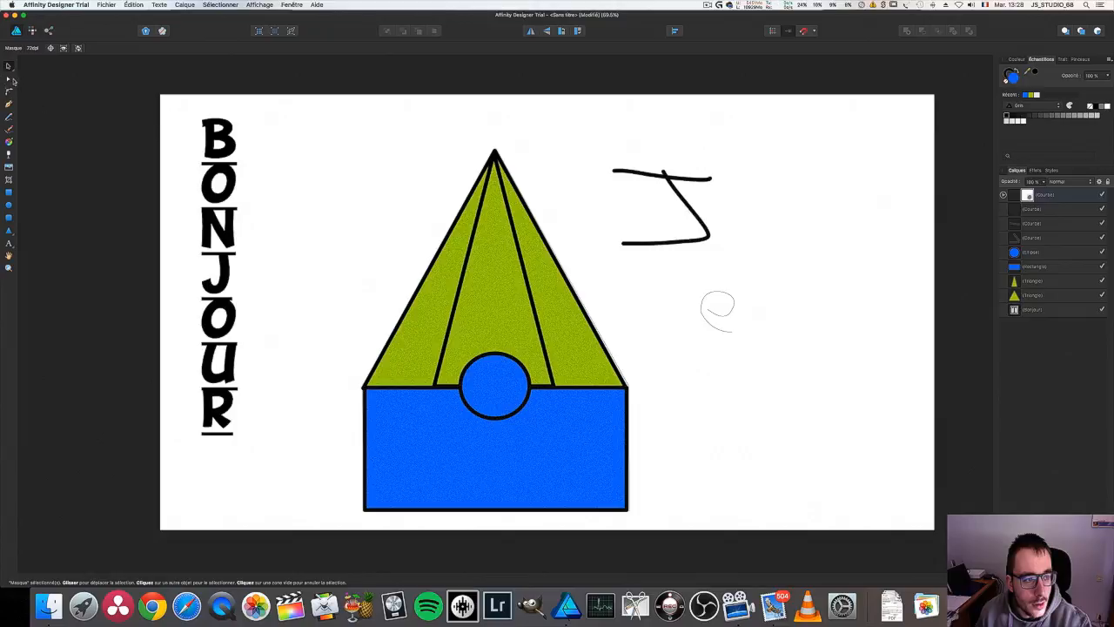
pyautogui.click(12, 68)
pyautogui.click(26, 78)
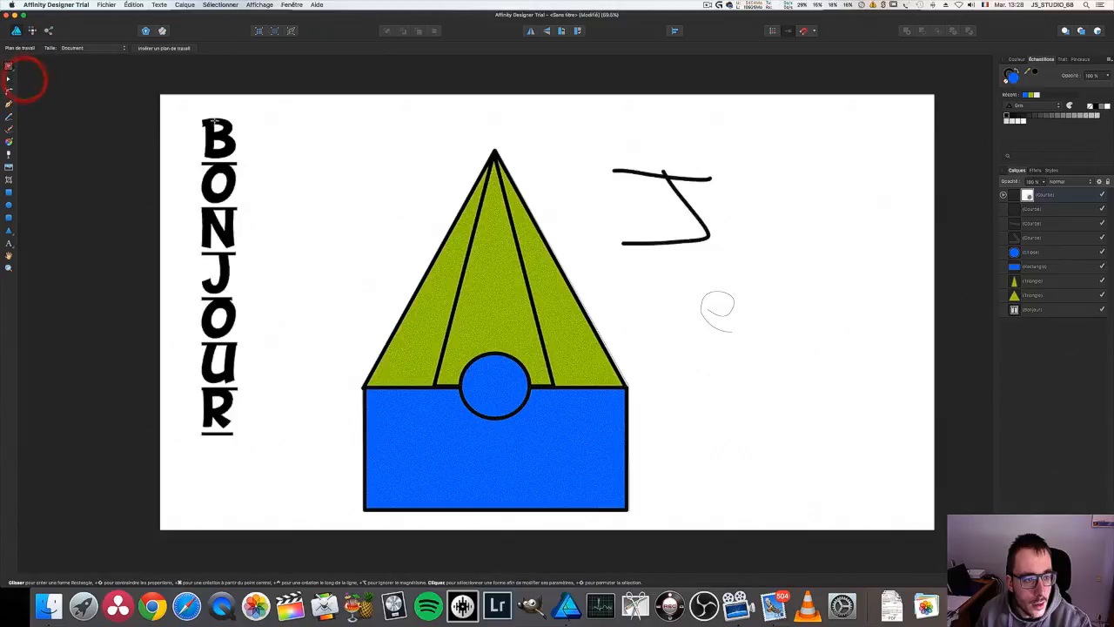
pyautogui.moveTo(253, 119); pyautogui.dragTo(365, 200)
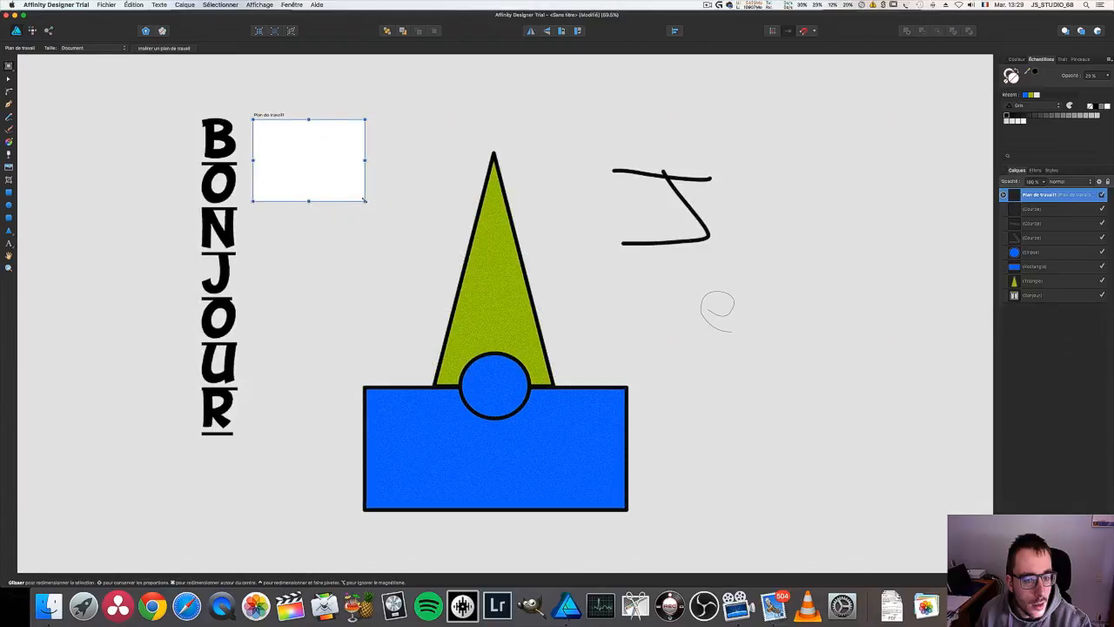
pyautogui.press('m')
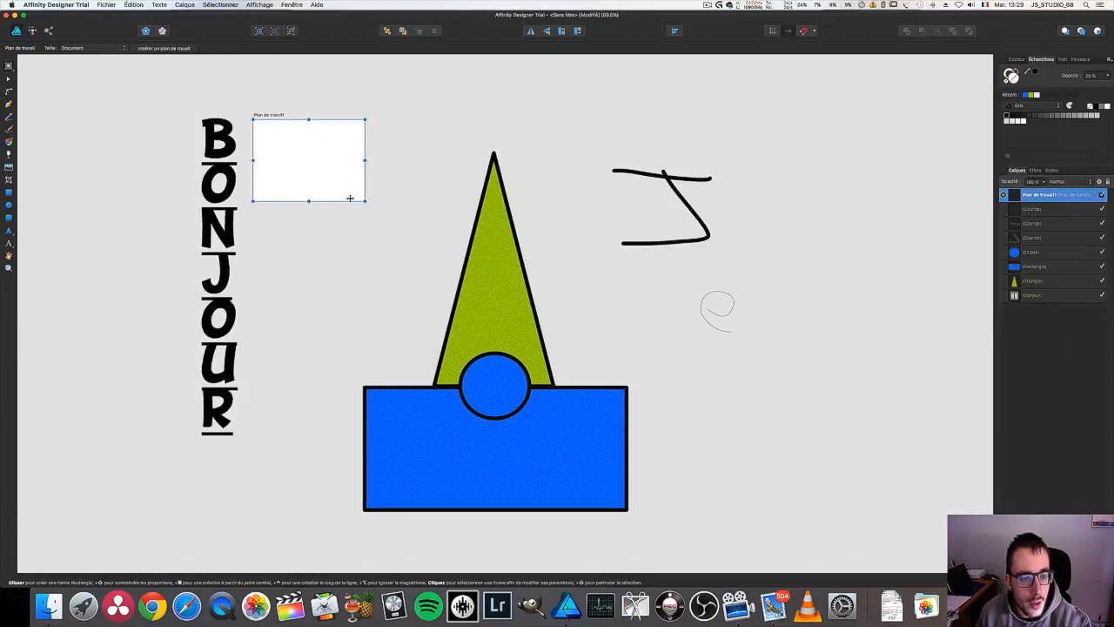
pyautogui.moveTo(293, 148)
pyautogui.mouseDown()
pyautogui.moveTo(319, 162)
pyautogui.moveTo(720, 189)
pyautogui.moveTo(522, 137)
pyautogui.moveTo(371, 152)
pyautogui.moveTo(654, 270)
pyautogui.moveTo(706, 266)
pyautogui.moveTo(730, 378)
pyautogui.moveTo(714, 440)
pyautogui.moveTo(688, 453)
pyautogui.mouseUp()
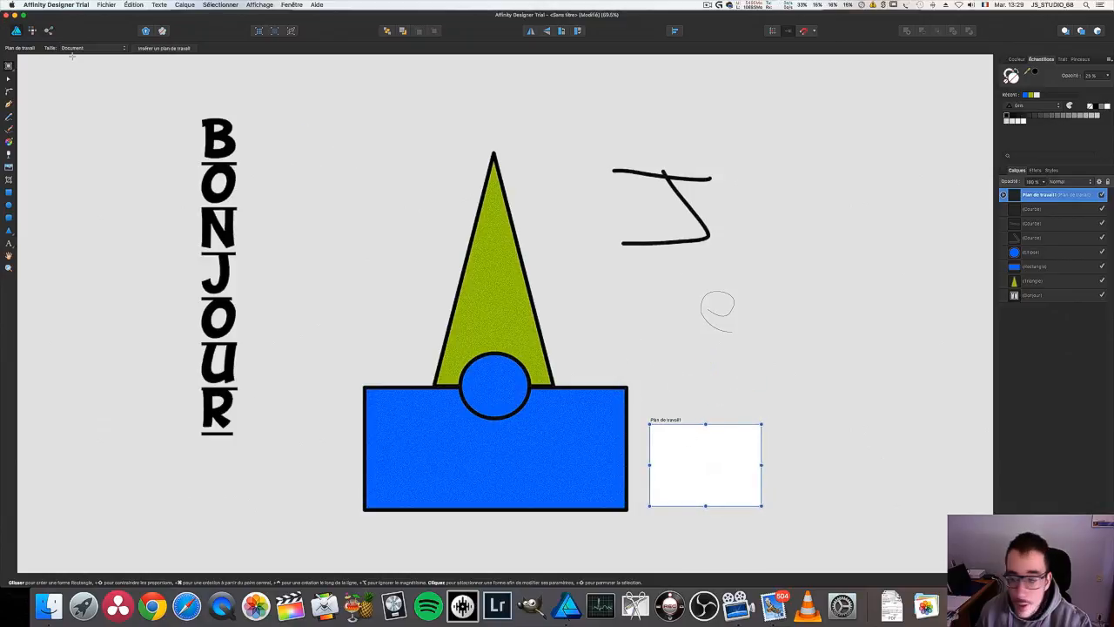
# Delete the small artboard, undo its deletion, move and creation, and deselect everything.
pyautogui.press('Delete')
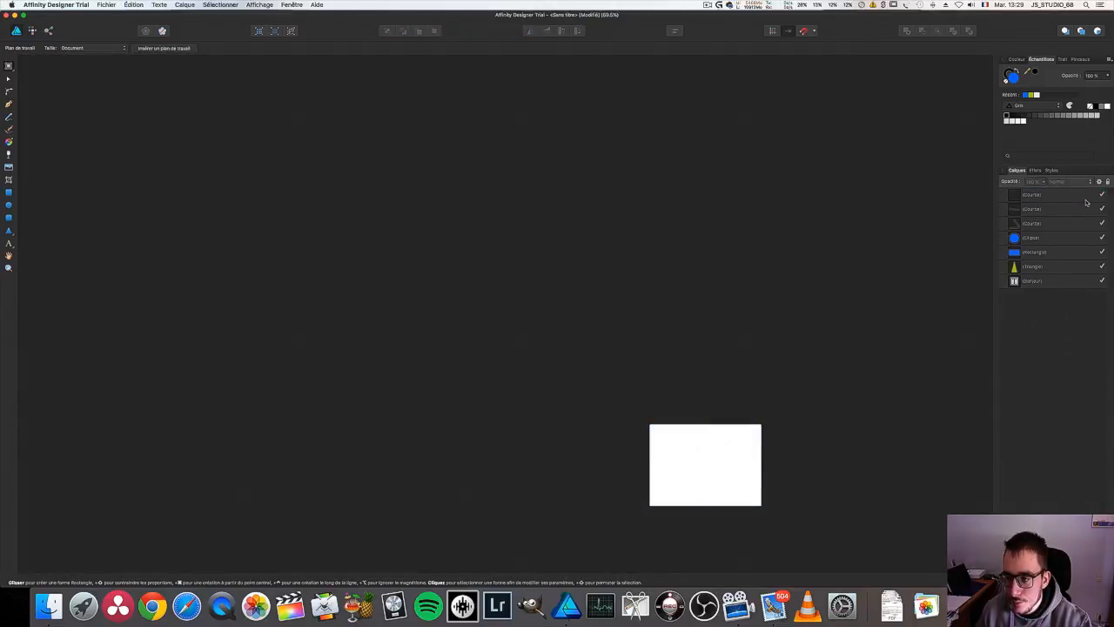
pyautogui.click(133, 5)
pyautogui.click(148, 15)
pyautogui.click(133, 4)
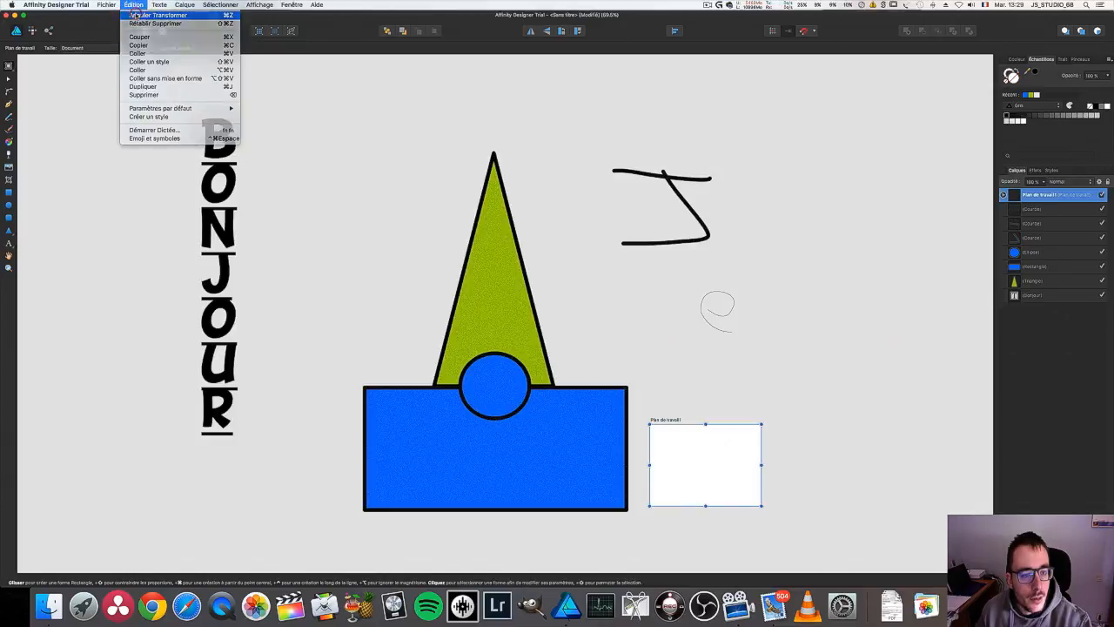
pyautogui.click(135, 16)
pyautogui.click(134, 4)
pyautogui.click(135, 16)
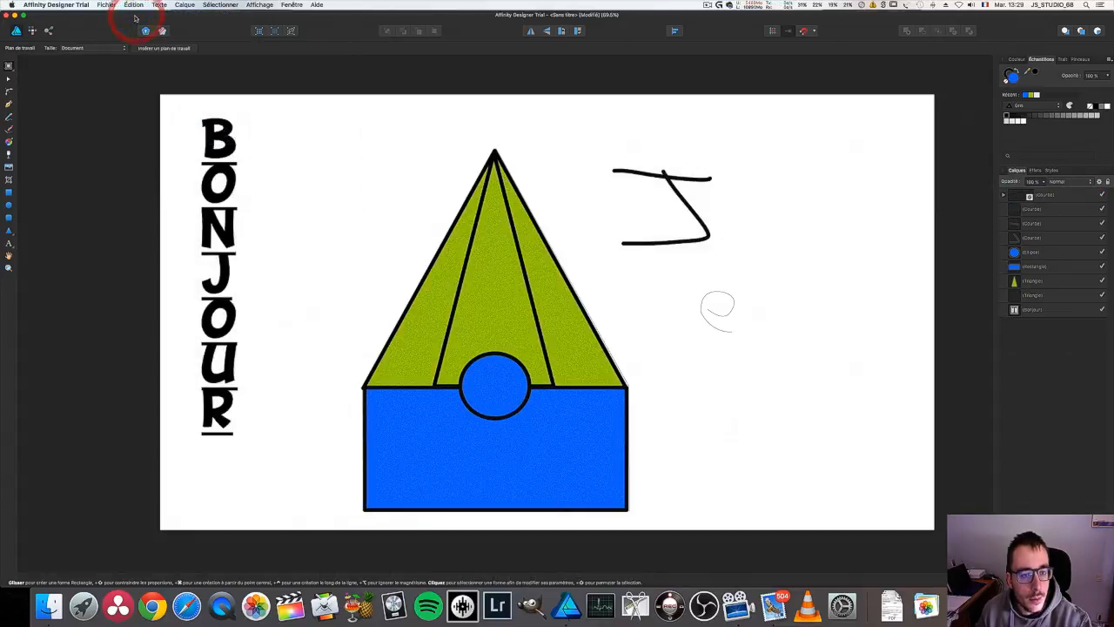
pyautogui.click(84, 132)
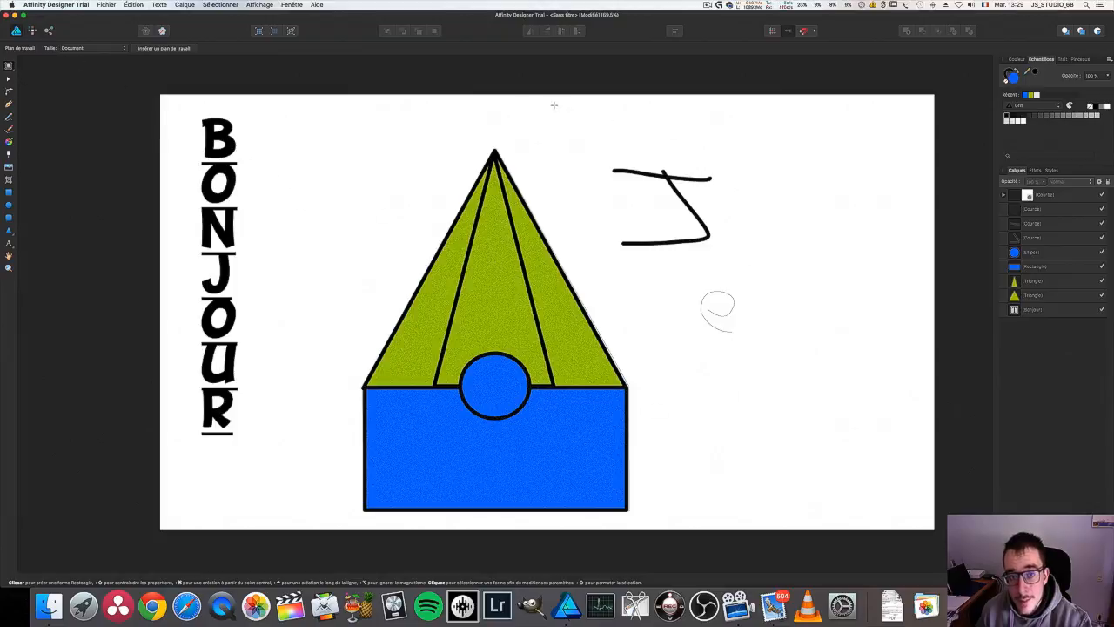
pyautogui.click(272, 31)
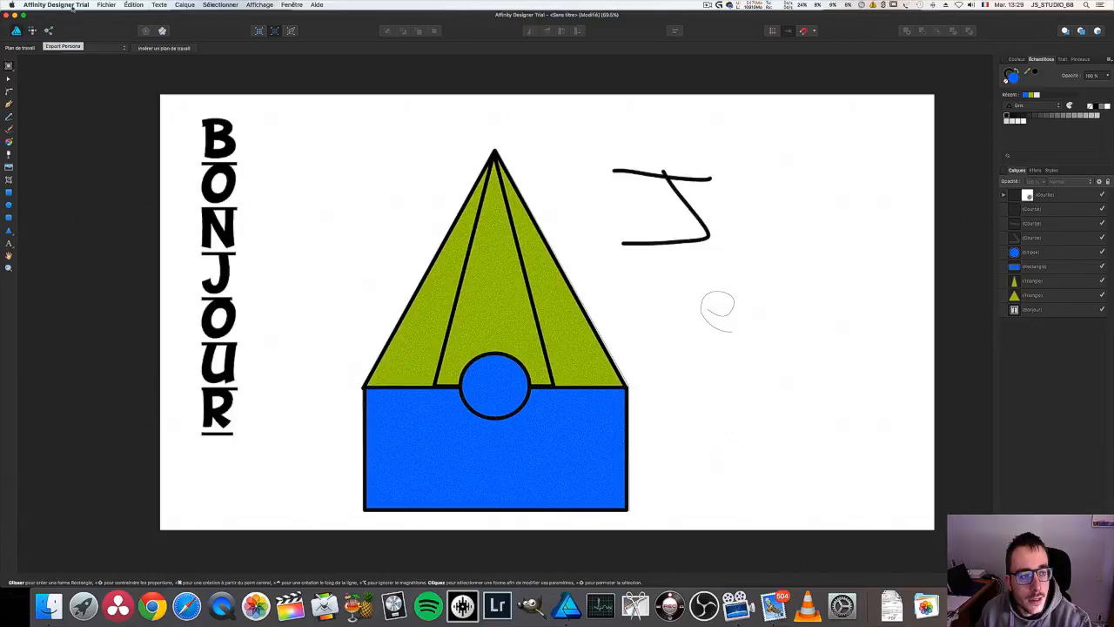
# Open the export settings for the house drawing.
pyautogui.click(106, 5)
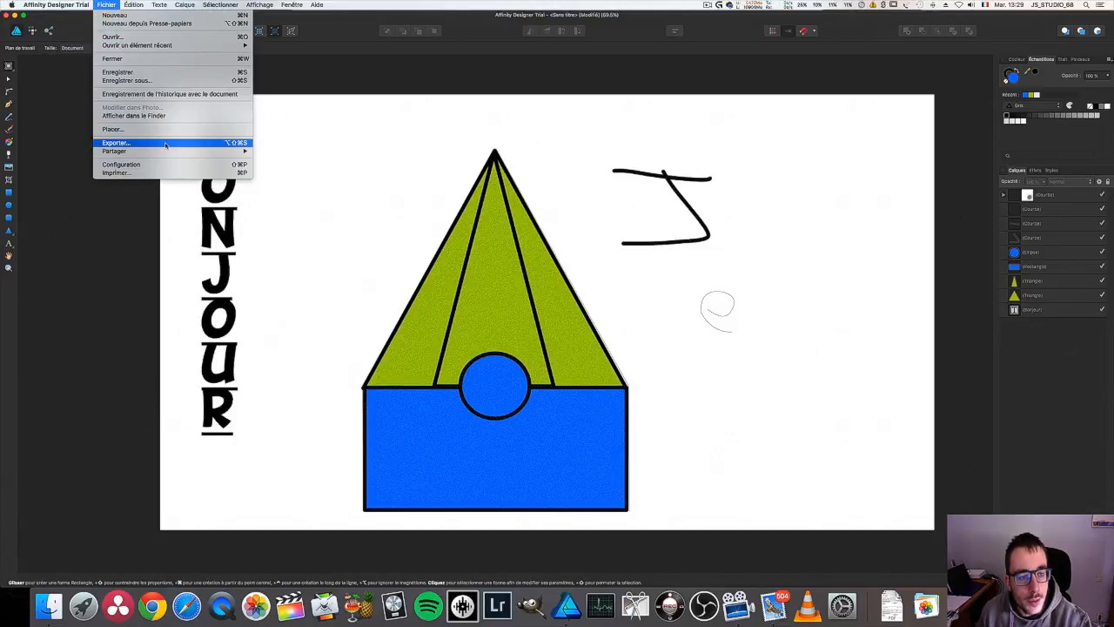
pyautogui.click(734, 493)
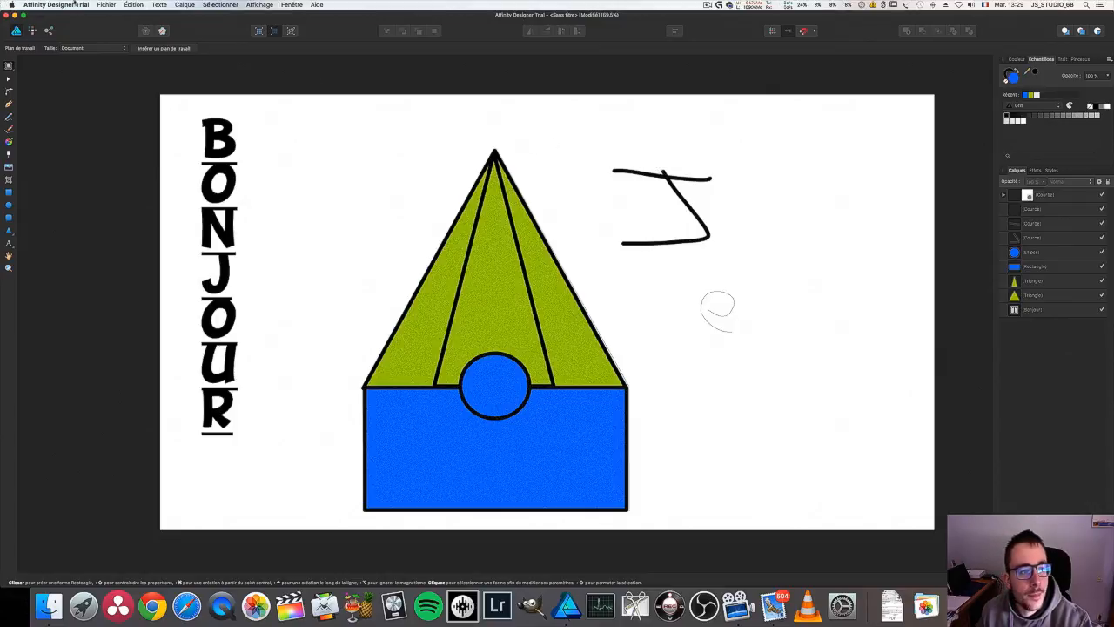
pyautogui.click(110, 5)
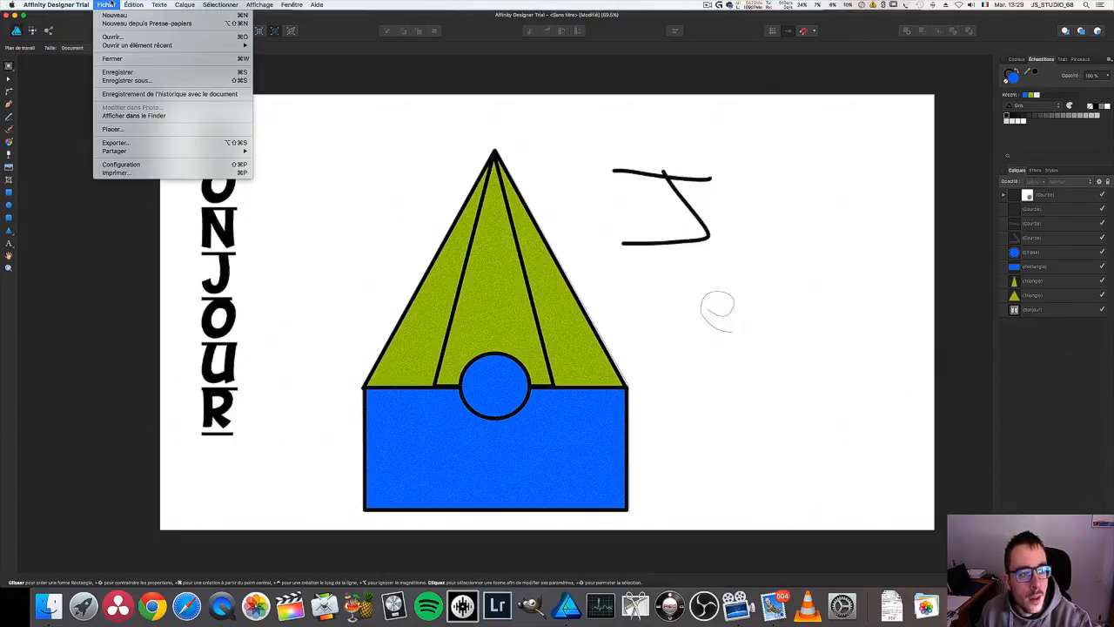
pyautogui.click(156, 144)
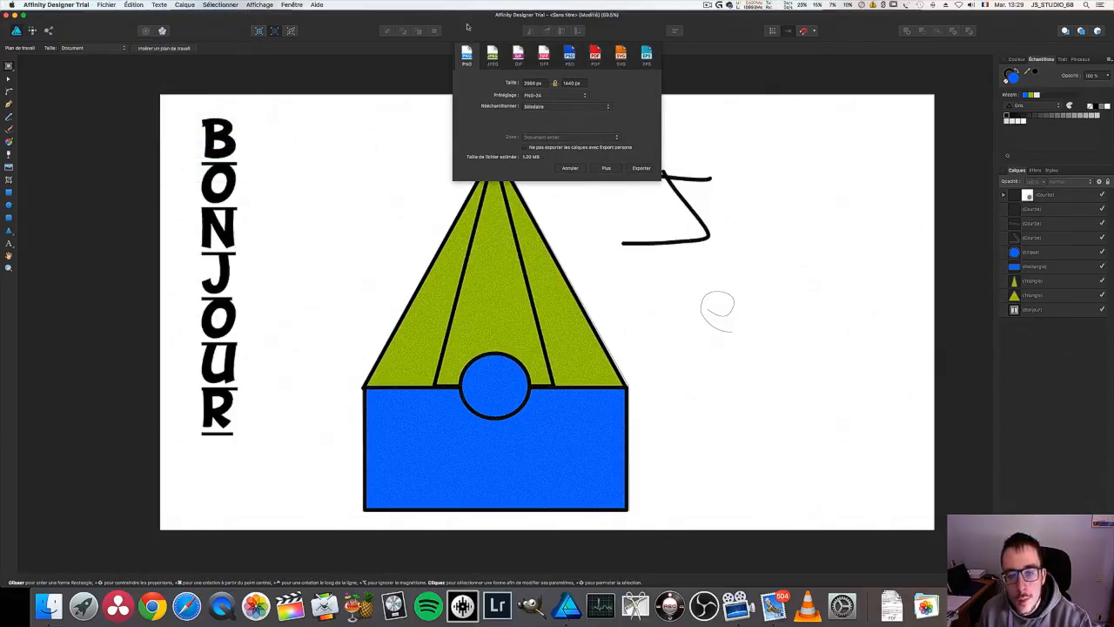
# Look through the EPS, SVG, PDF, PSD and TIFF export formats, including the PSD presets with Final Cut Pro X.
pyautogui.click(648, 57)
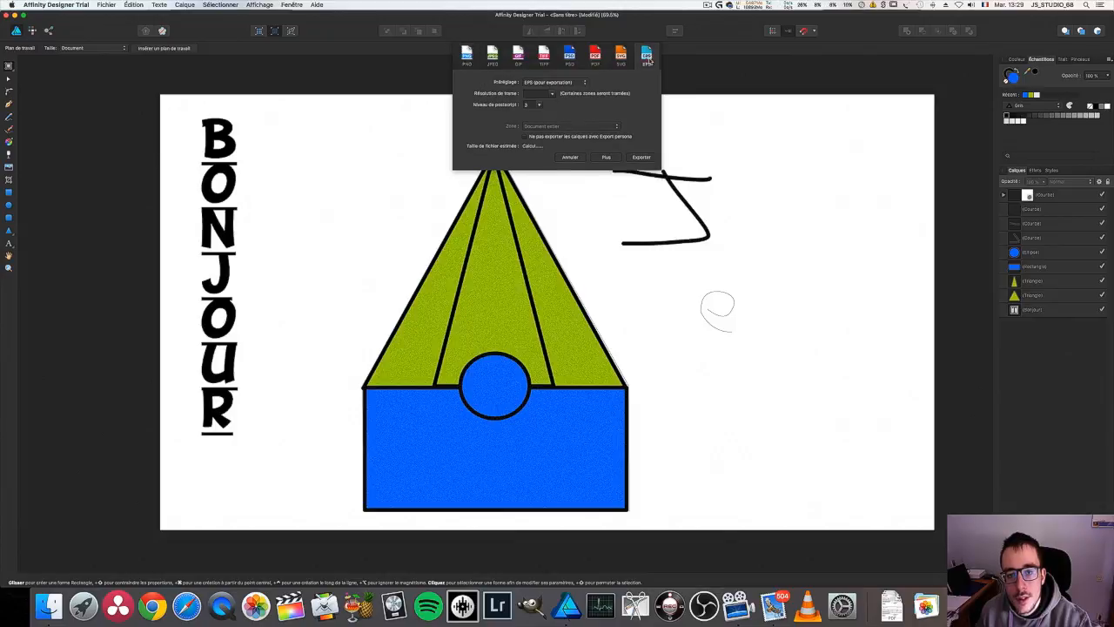
pyautogui.click(625, 63)
pyautogui.click(595, 64)
pyautogui.click(572, 67)
pyautogui.click(546, 64)
pyautogui.click(568, 64)
pyautogui.click(557, 84)
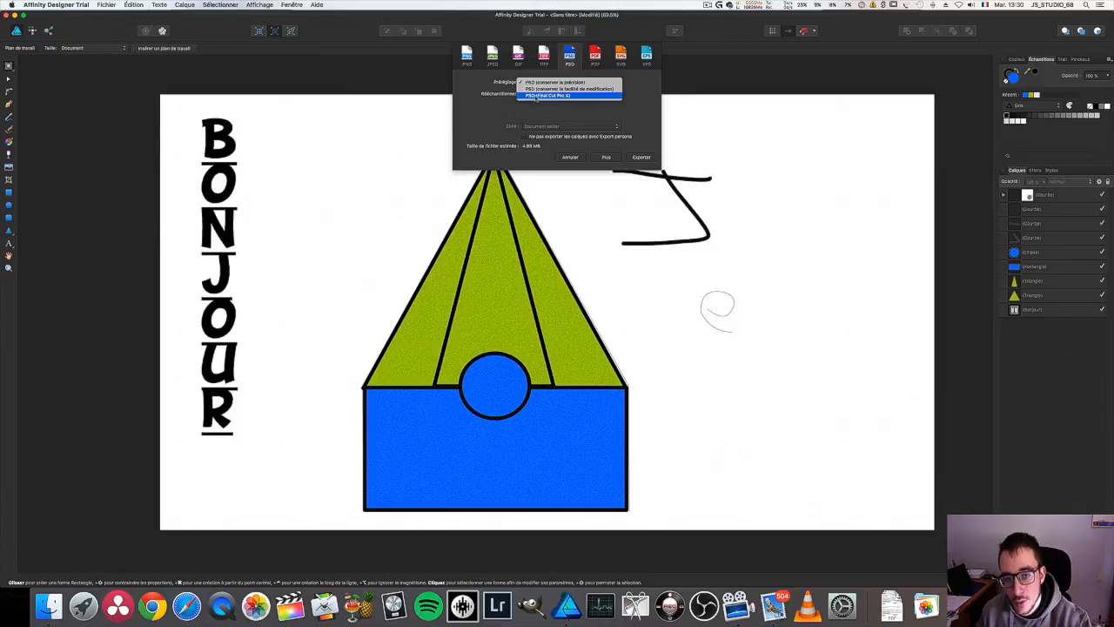
pyautogui.click(554, 95)
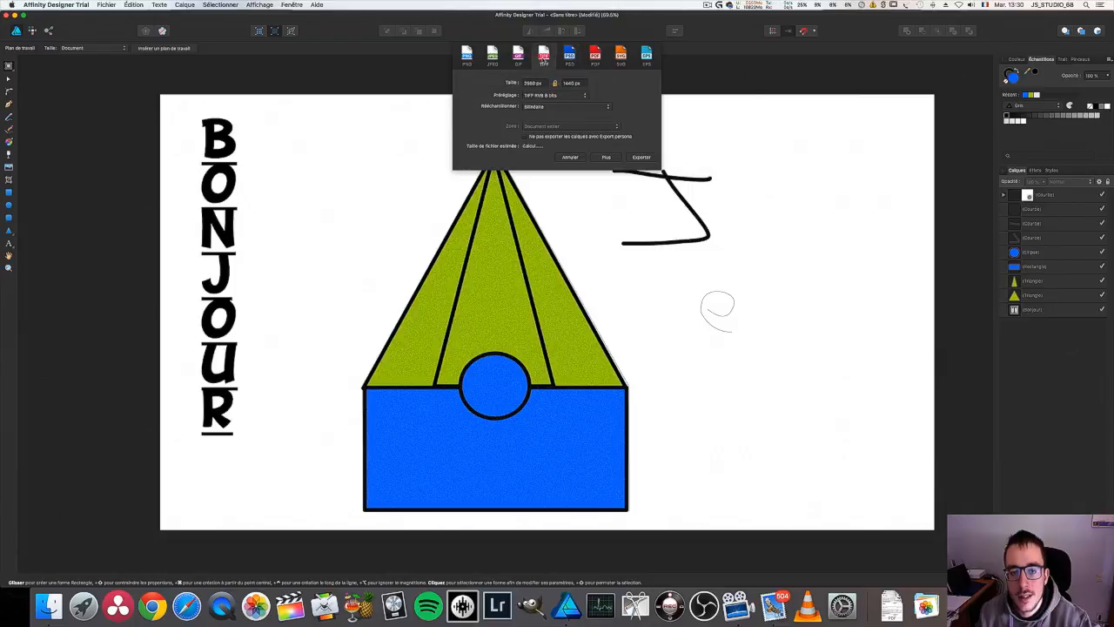
# Choose JPEG as the export format with quality 60 and bilinear resampling.
pyautogui.click(492, 57)
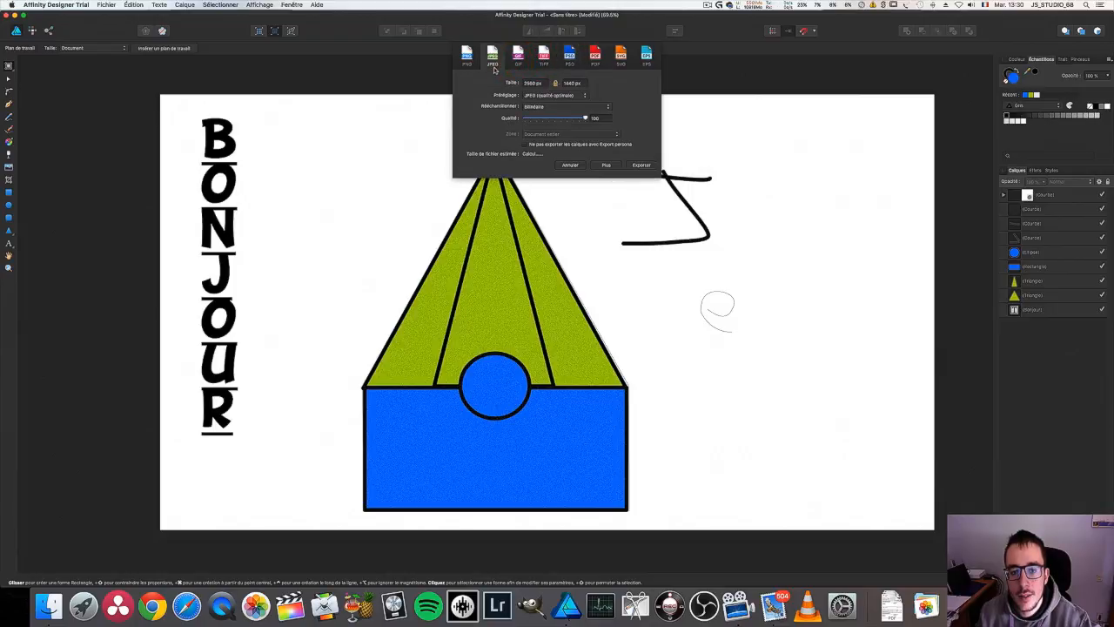
pyautogui.click(583, 119)
pyautogui.moveTo(583, 118); pyautogui.dragTo(559, 127)
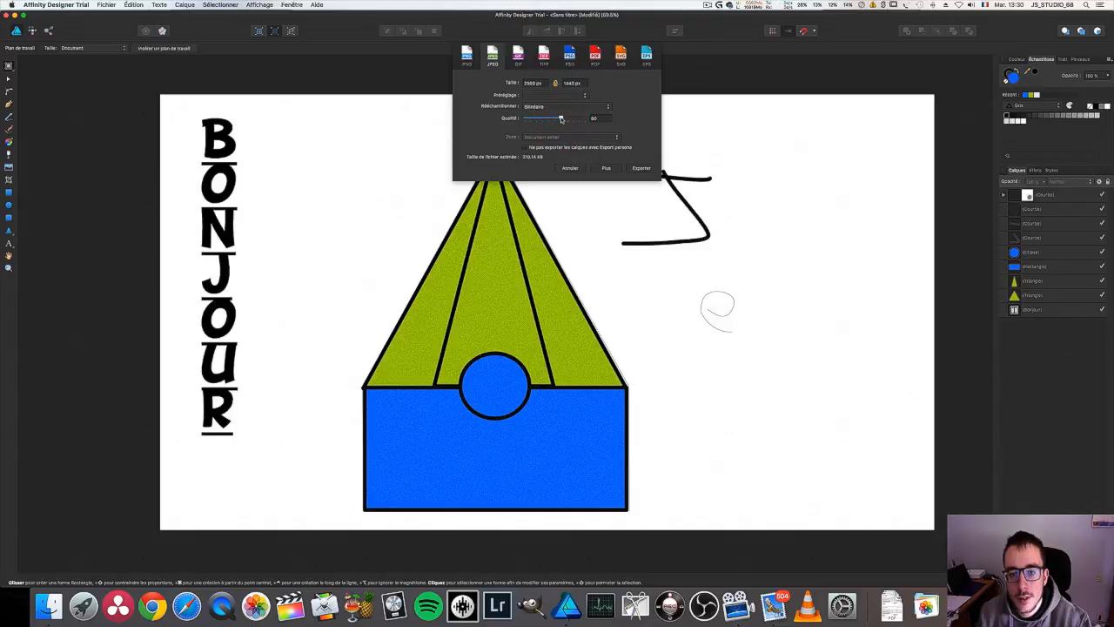
pyautogui.click(540, 94)
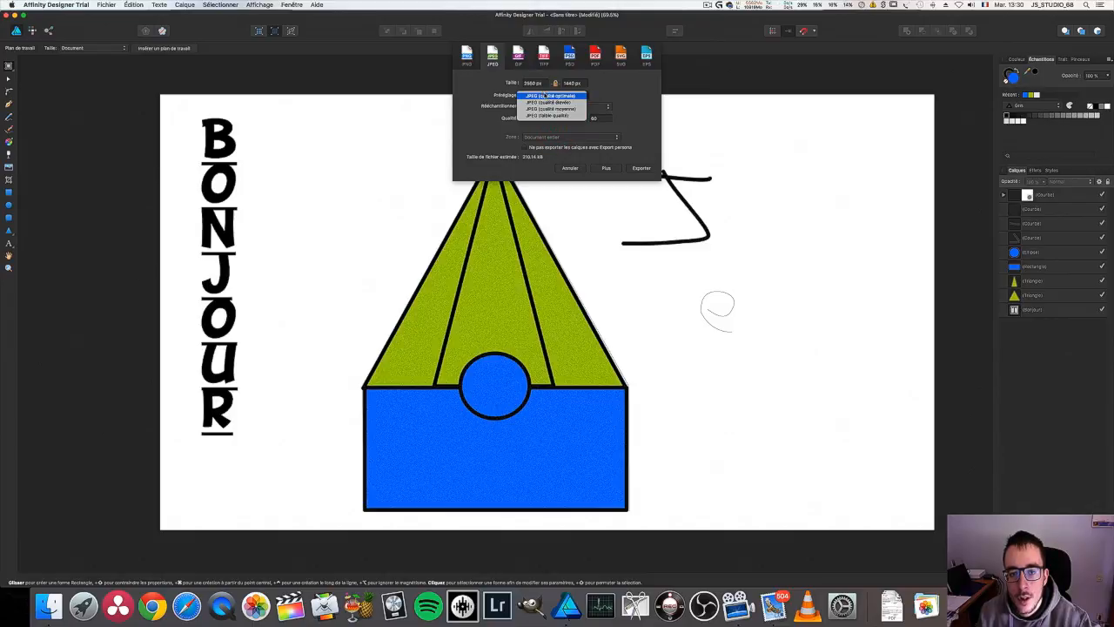
pyautogui.click(567, 115)
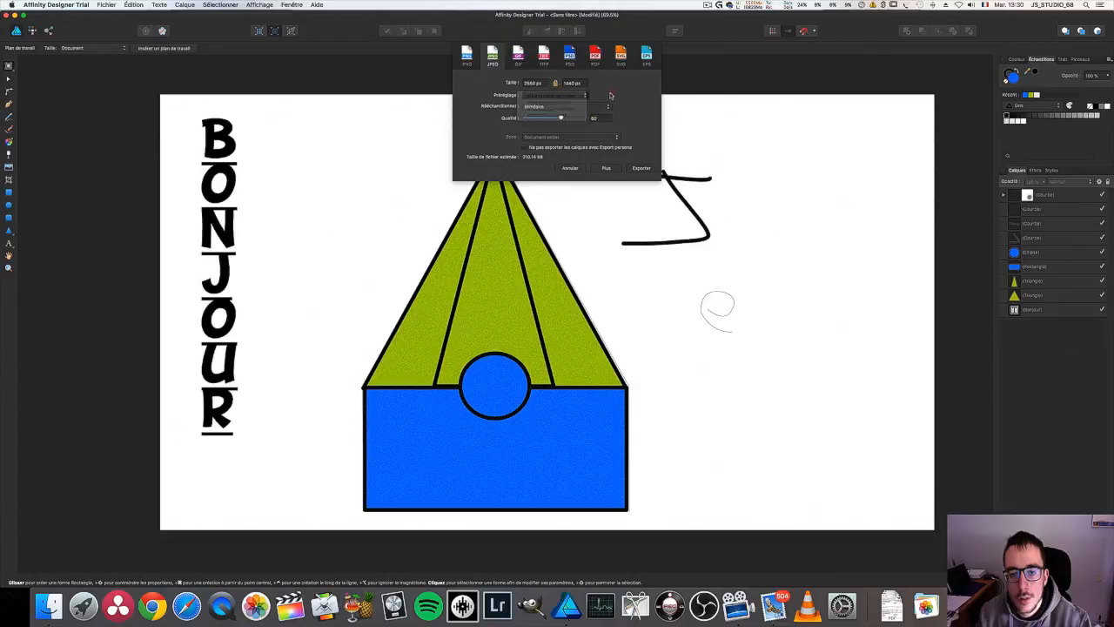
pyautogui.click(583, 106)
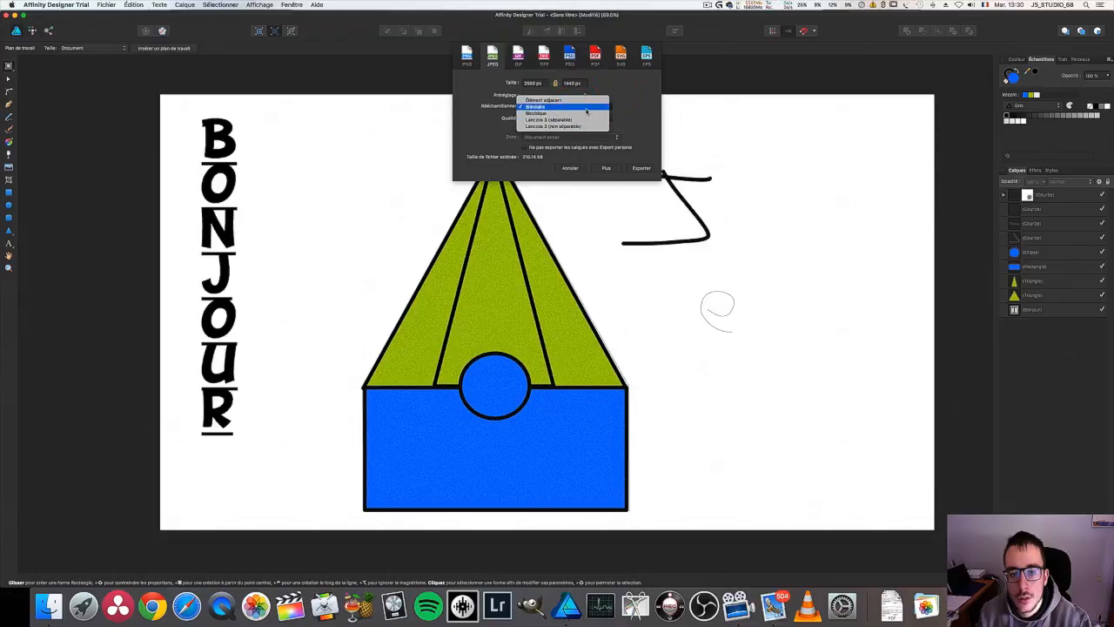
pyautogui.click(587, 109)
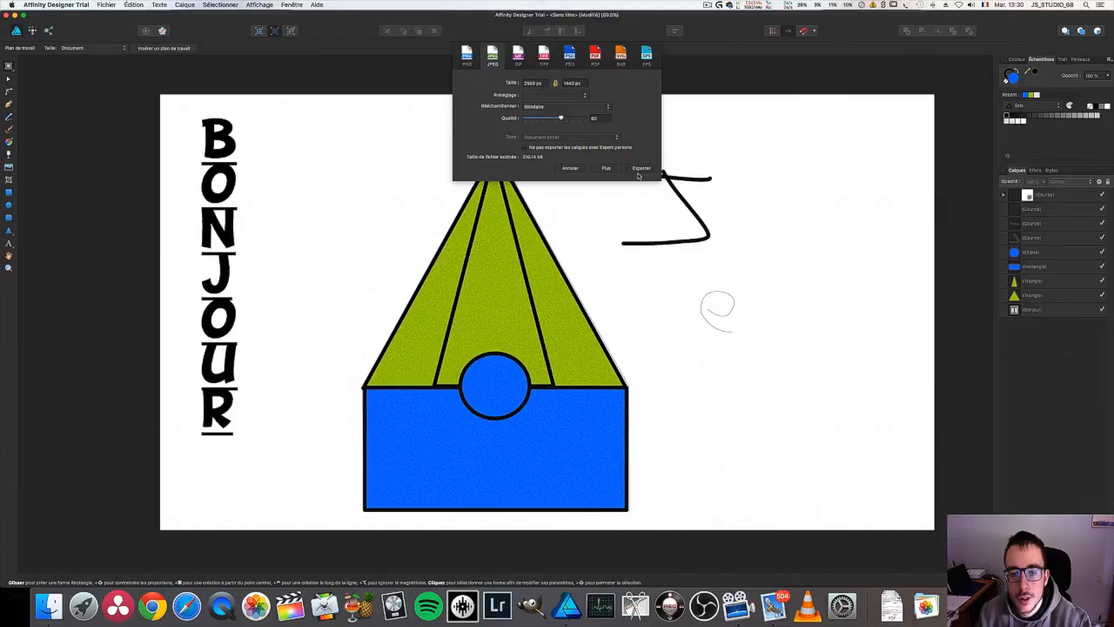
# Set the pixel format to RVB 8 bits in the additional JPEG export settings.
pyautogui.click(607, 168)
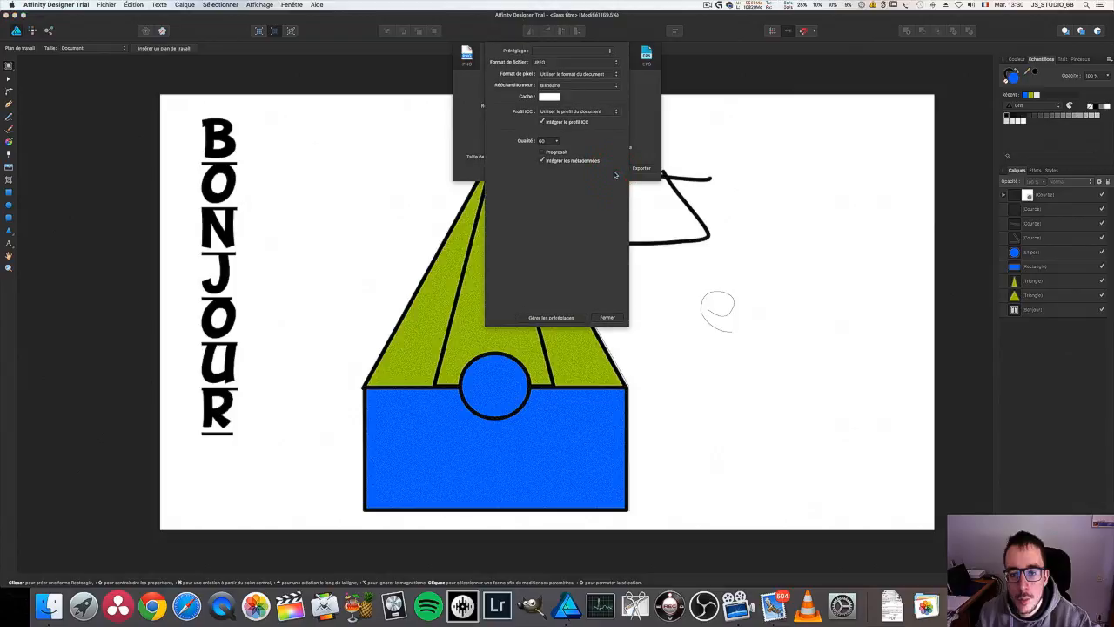
pyautogui.click(568, 75)
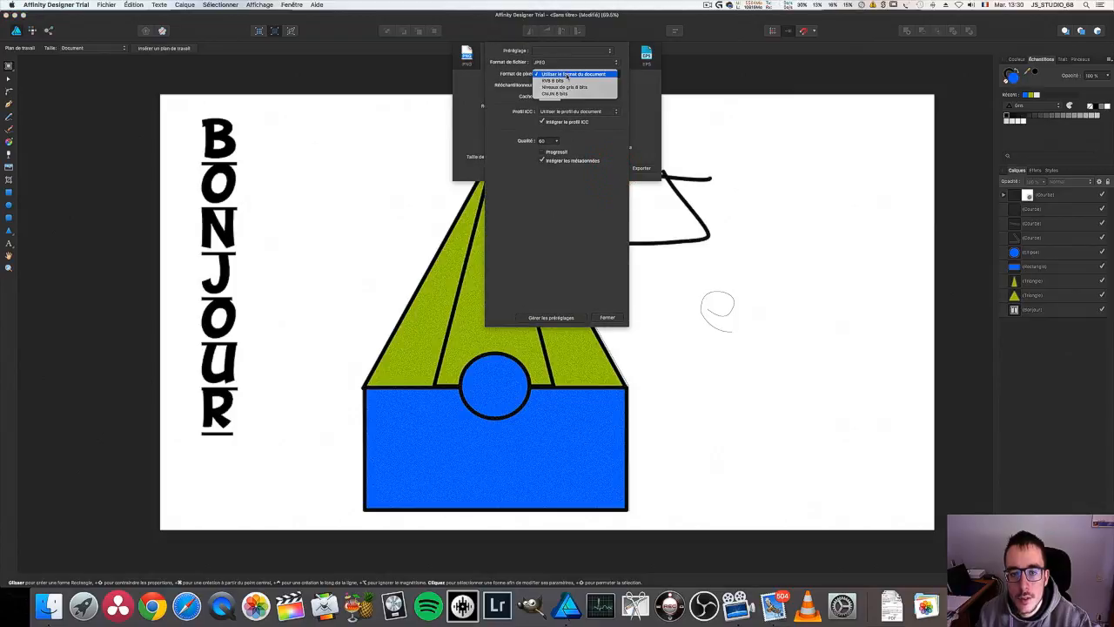
pyautogui.click(568, 78)
pyautogui.click(567, 75)
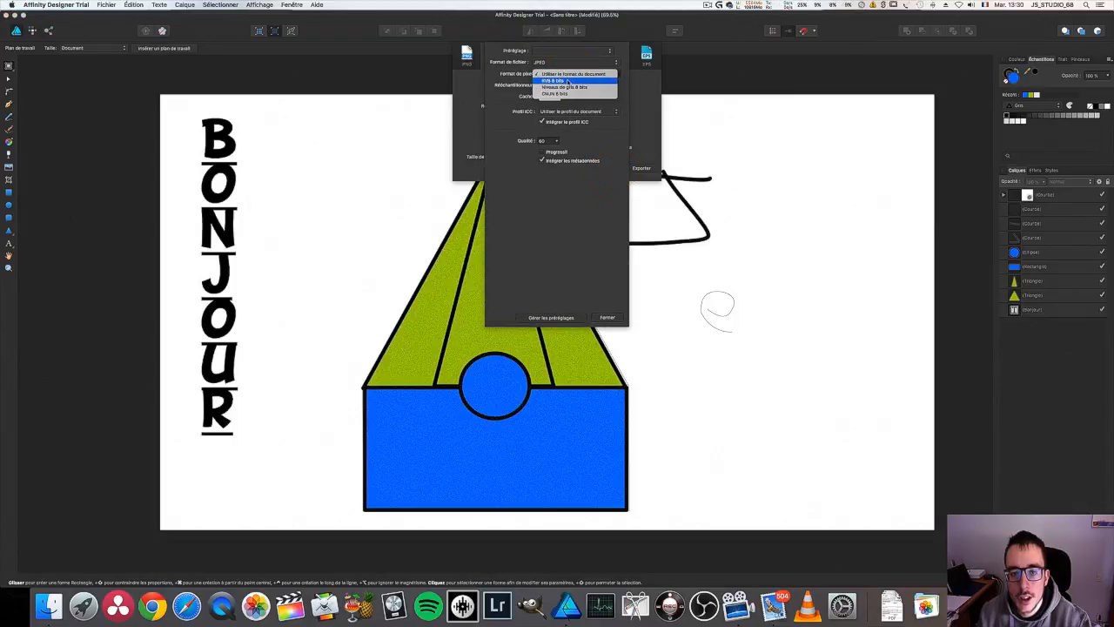
pyautogui.click(568, 81)
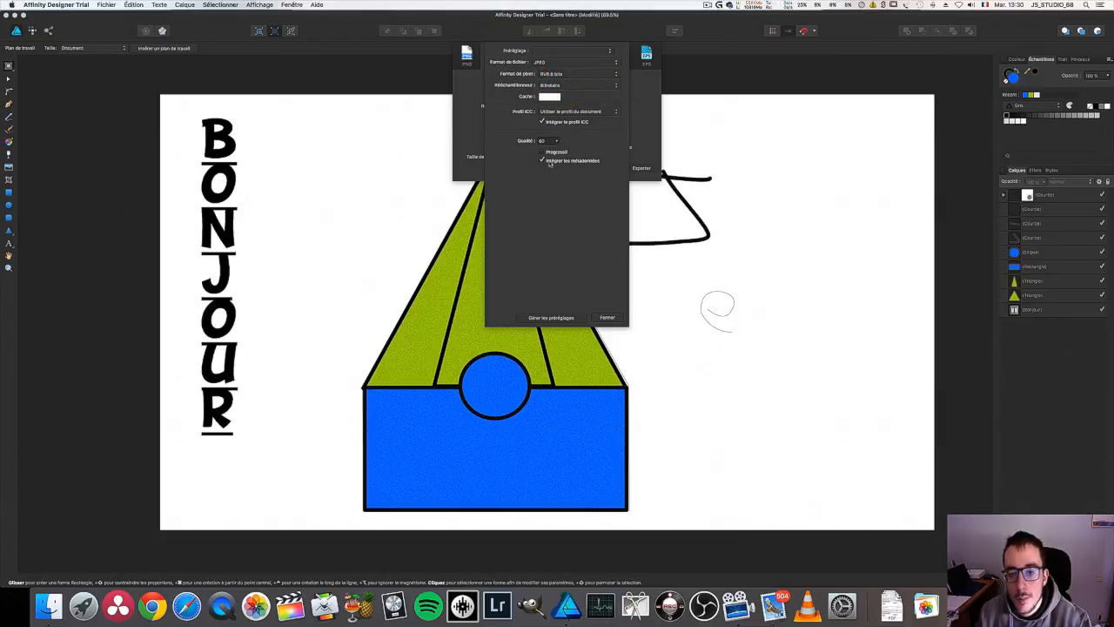
pyautogui.click(599, 320)
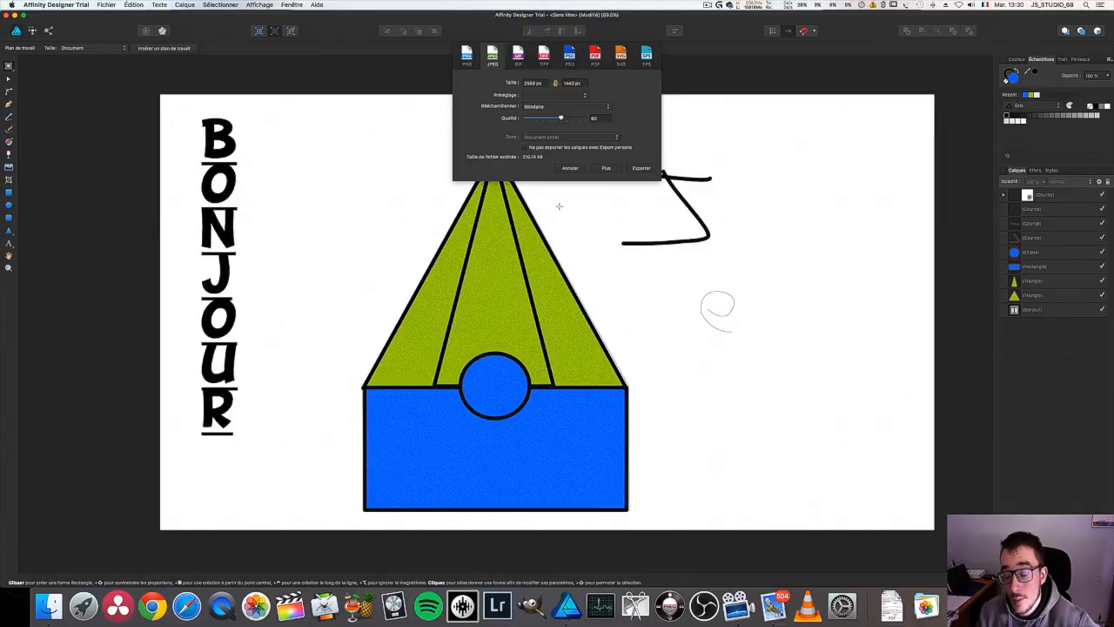
# Export the drawing to the Bureau folder as TUTO.jpg.
pyautogui.click(644, 168)
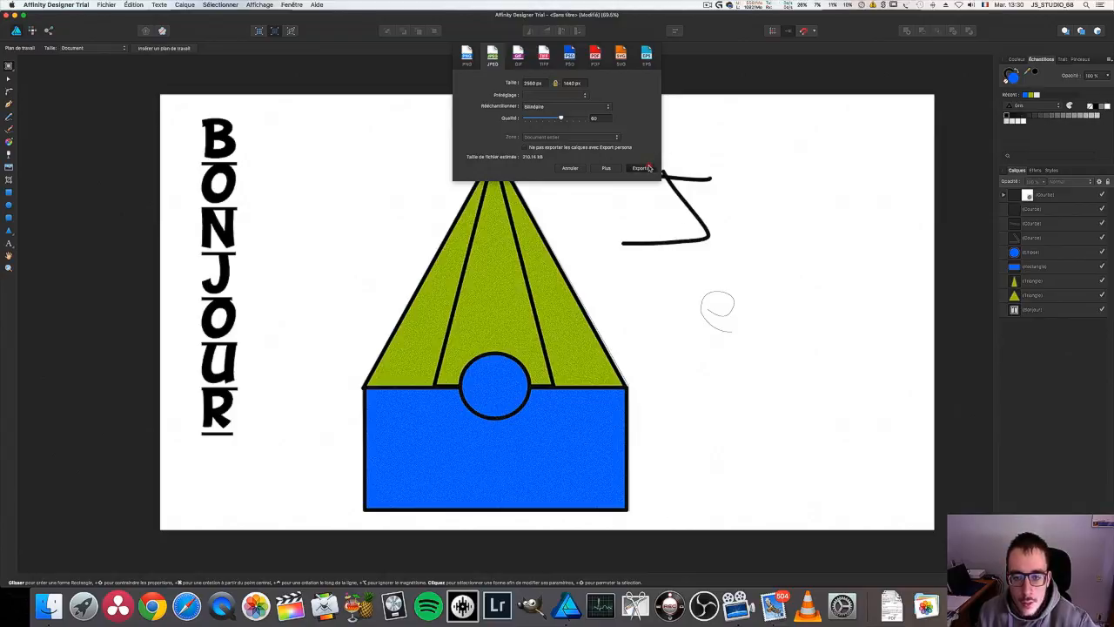
pyautogui.press('BackSpace')
pyautogui.write('TEST.jpg')
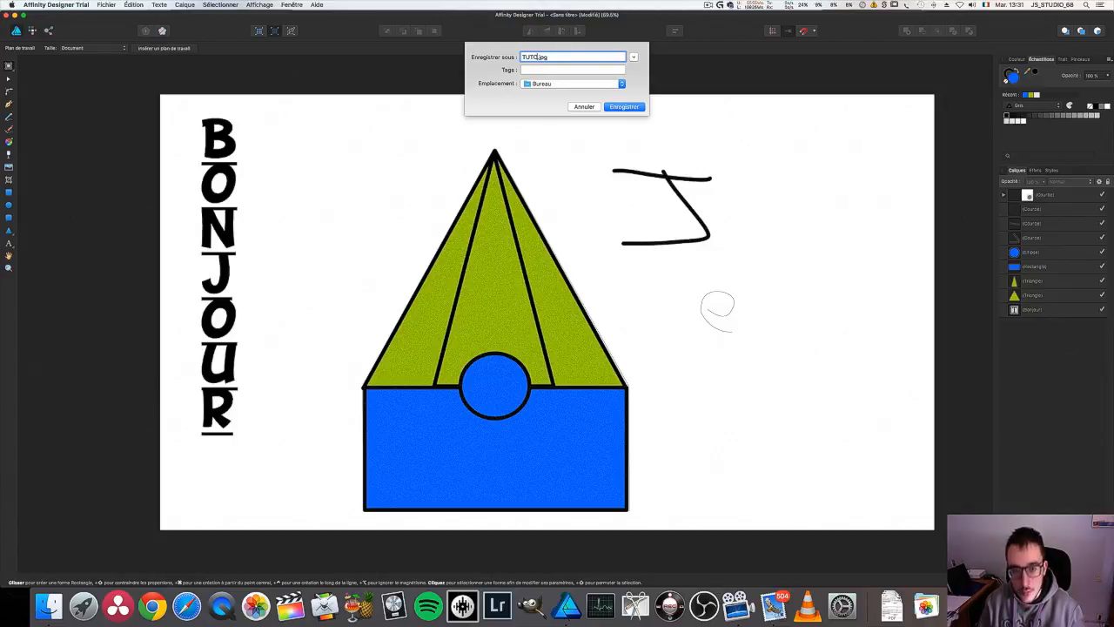
pyautogui.press('Return')
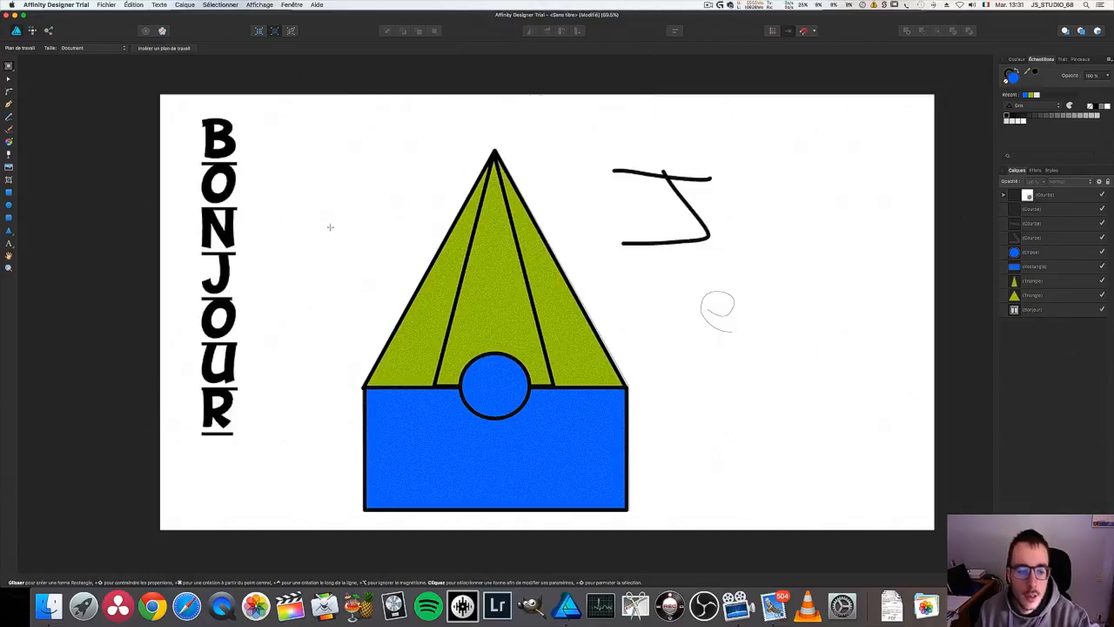
# Switch to Finder, open TUTO.jpg from the Bureau folder and inspect the exported drawing in the preview.
pyautogui.click(49, 607)
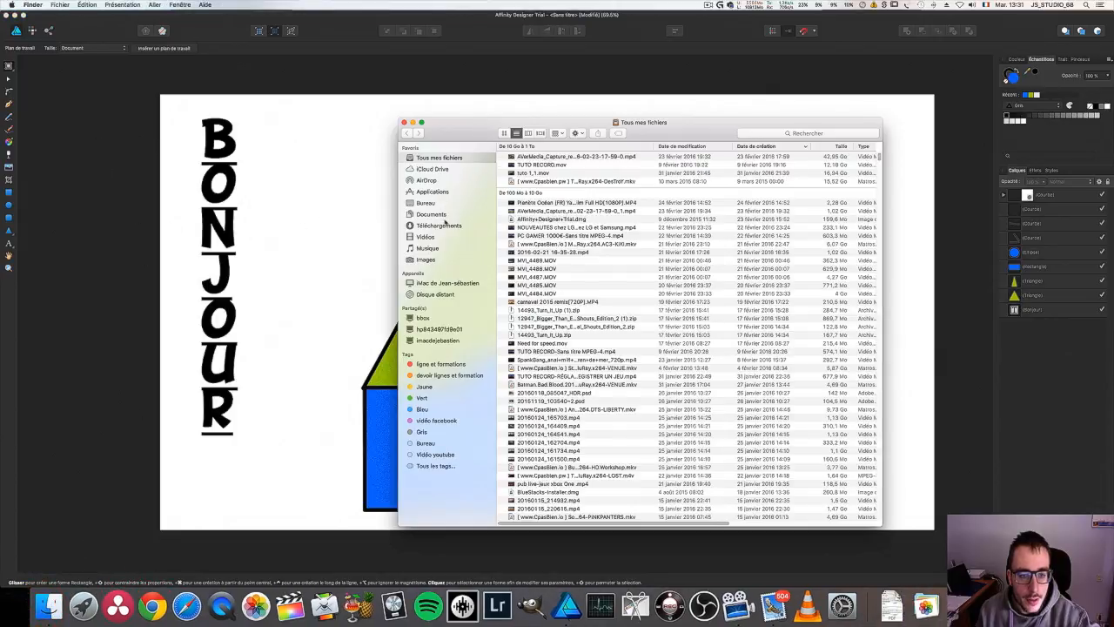
pyautogui.click(448, 206)
pyautogui.click(534, 173)
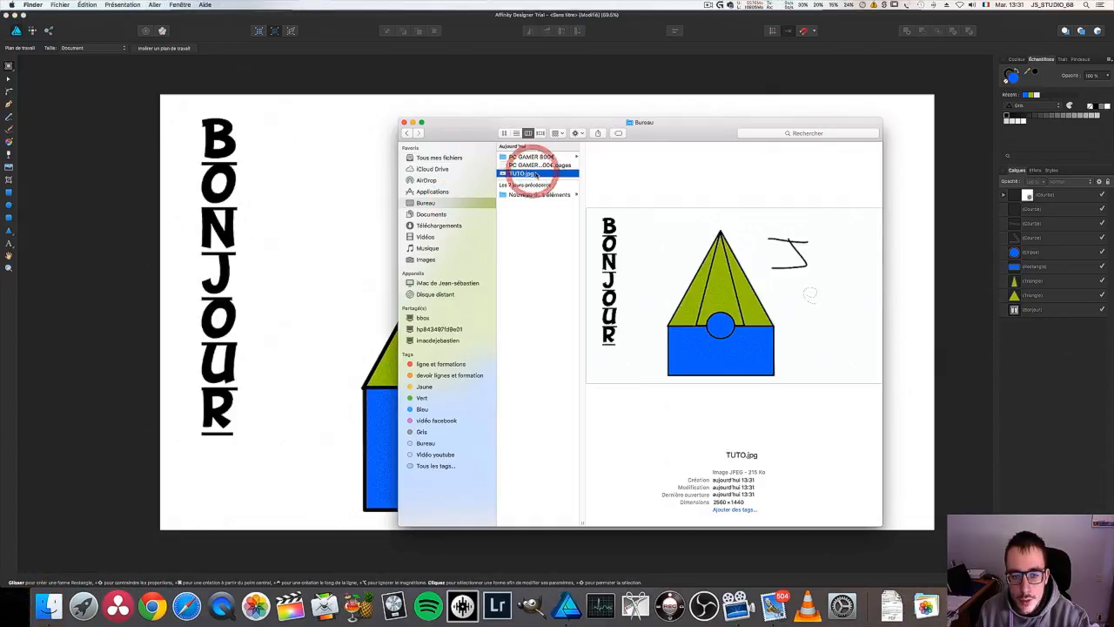
pyautogui.doubleClick(535, 173)
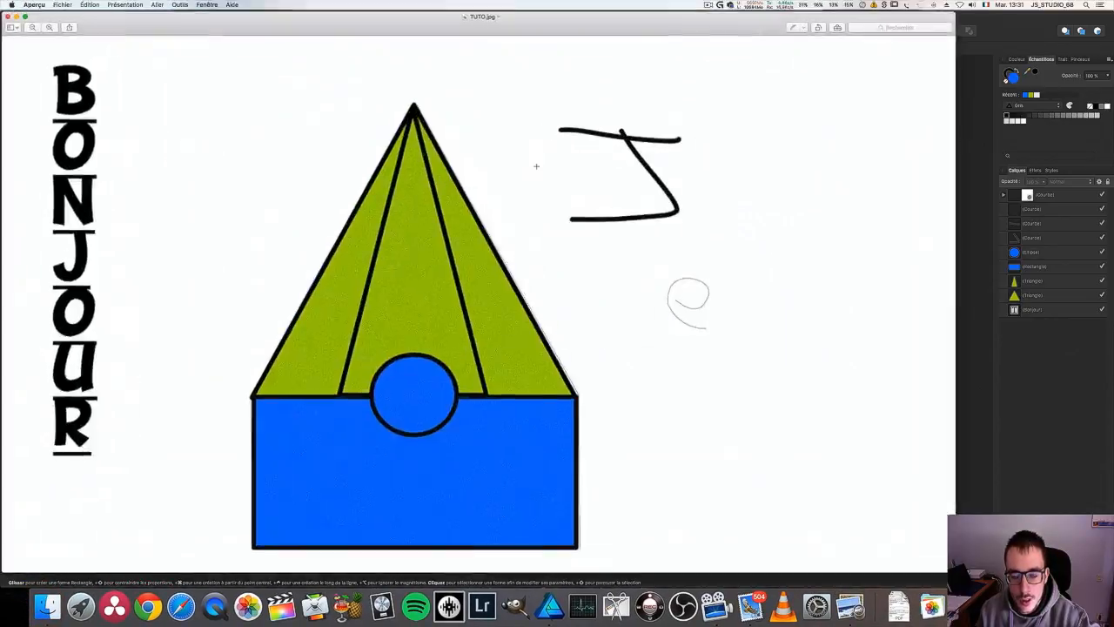
pyautogui.moveTo(503, 19); pyautogui.dragTo(606, 18)
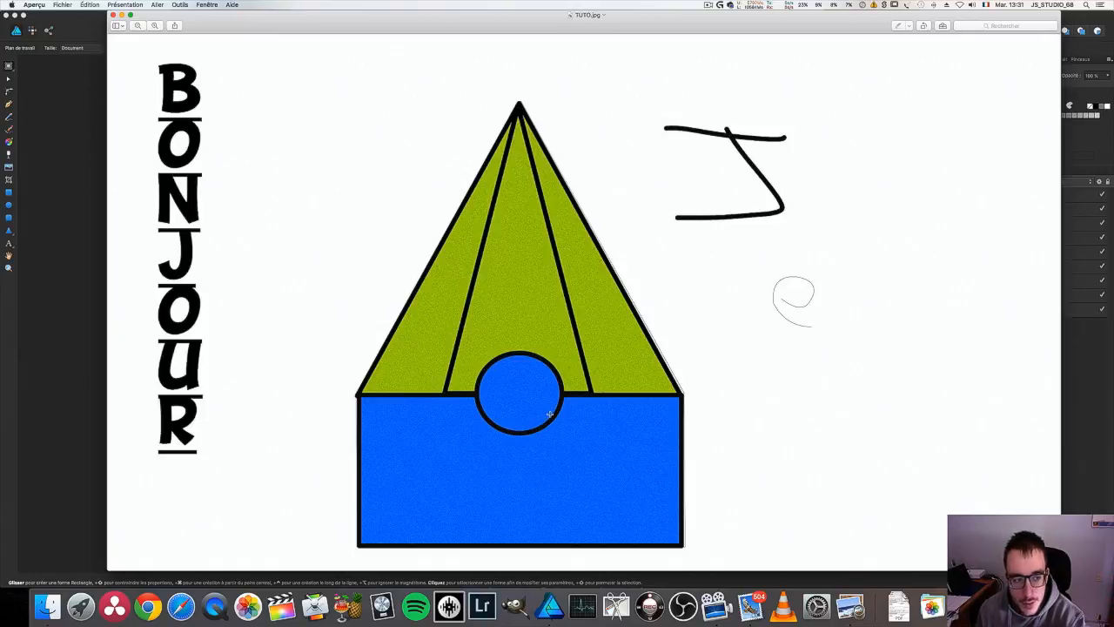
pyautogui.moveTo(342, 24); pyautogui.dragTo(333, 32)
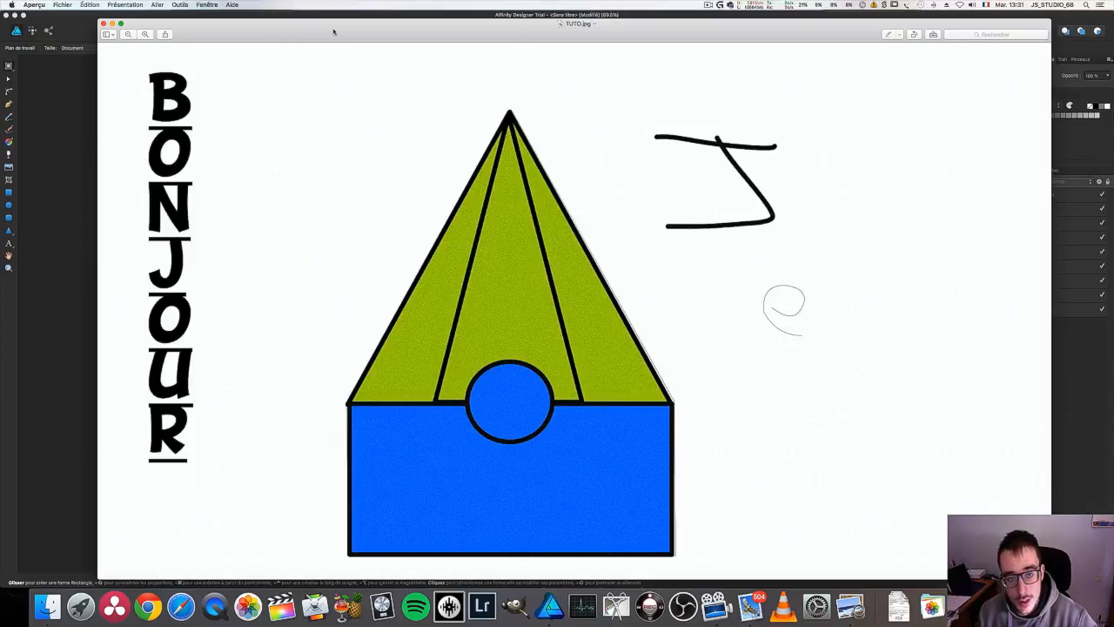
pyautogui.moveTo(326, 19)
pyautogui.mouseDown()
pyautogui.moveTo(301, 48)
pyautogui.moveTo(288, 22)
pyautogui.moveTo(318, 21)
pyautogui.mouseUp()
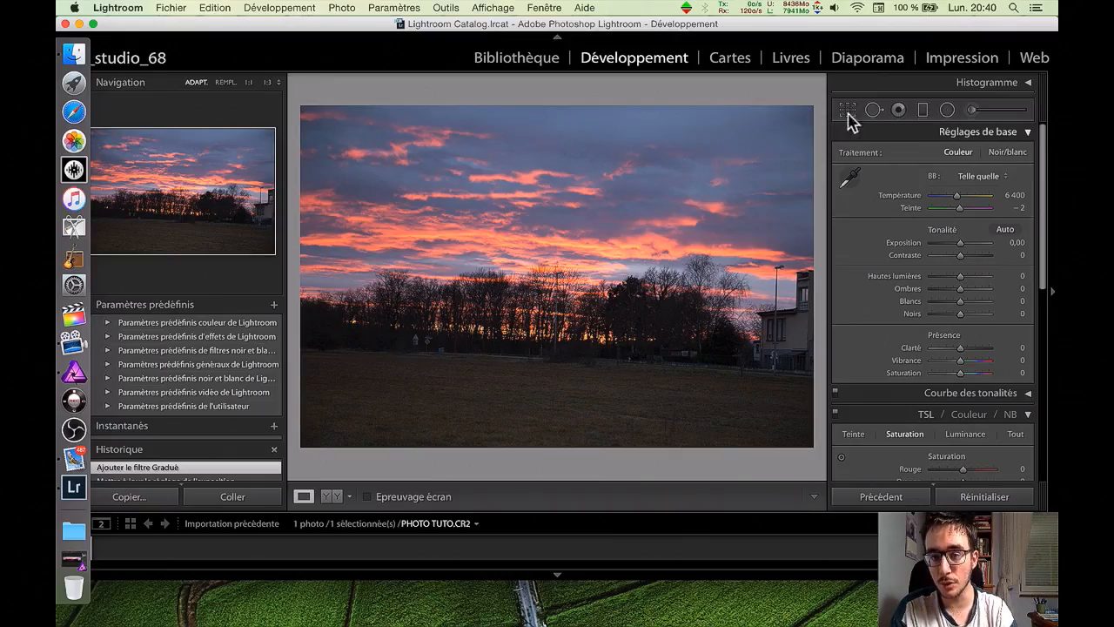
# In Lightroom, straighten the sunset photo to an angle of -2.27 with the crop and straighten tool and apply it.
pyautogui.click(847, 110)
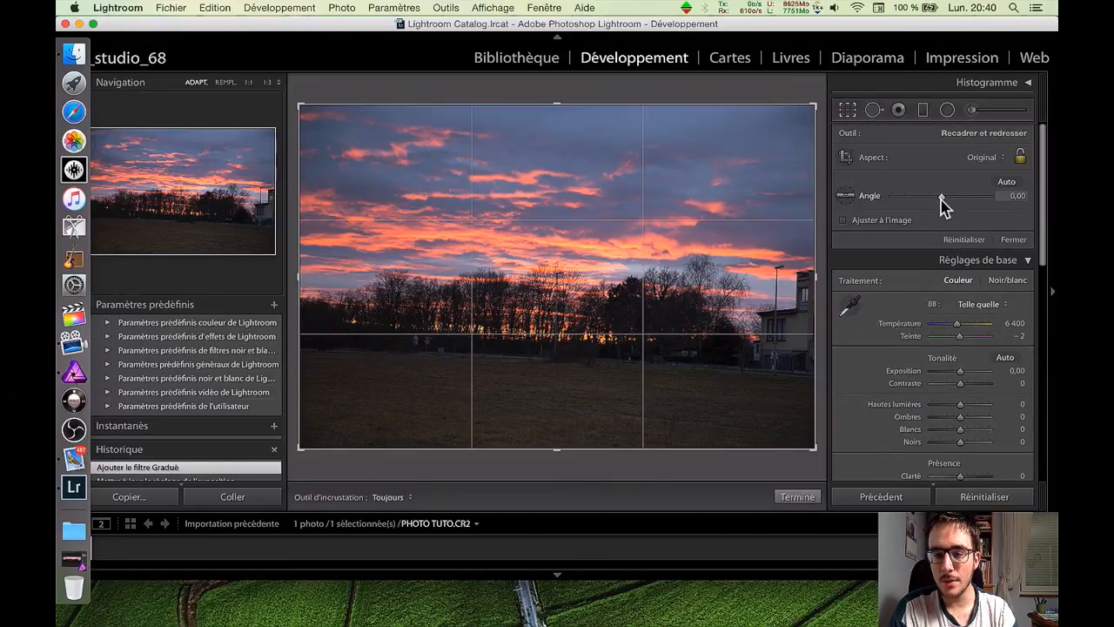
pyautogui.moveTo(941, 197); pyautogui.dragTo(938, 199)
pyautogui.click(797, 498)
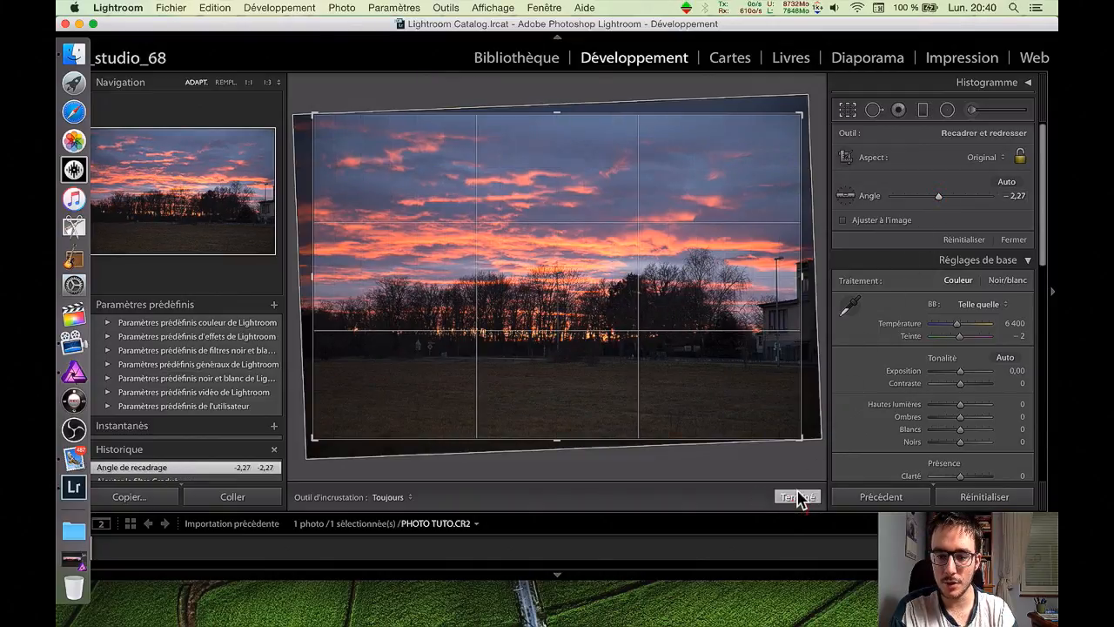